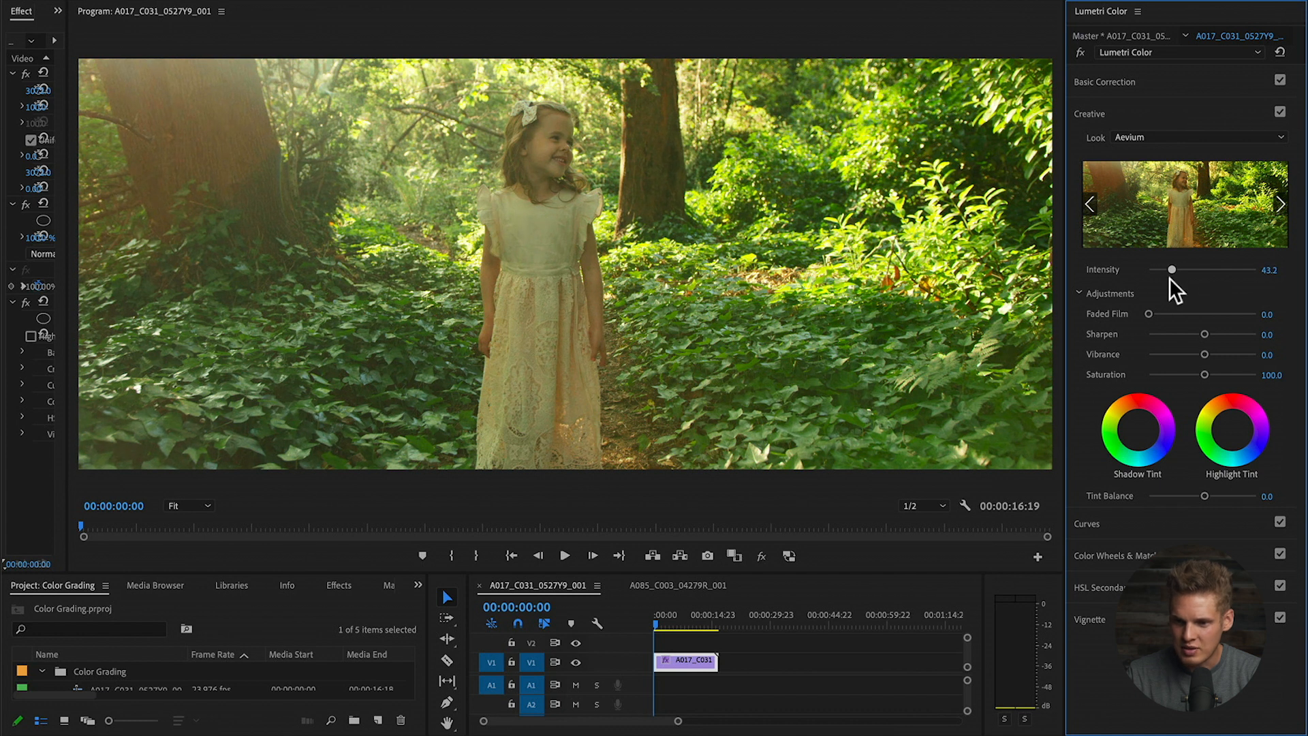
- In Basic Correction, set tint 13.7, contrast 16.5, shadows -2.2, whites 9.4 and blacks -52.5
click(1148, 80)
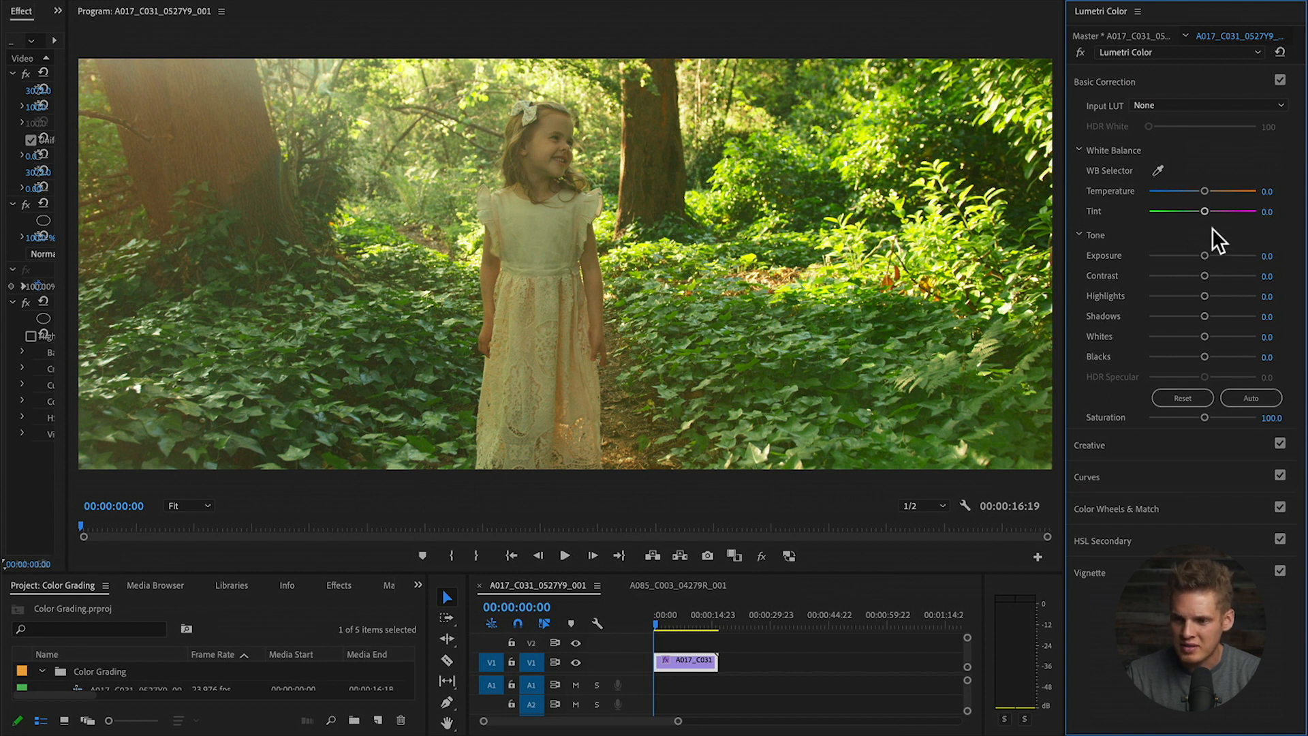
drag(1205, 211, 1209, 213)
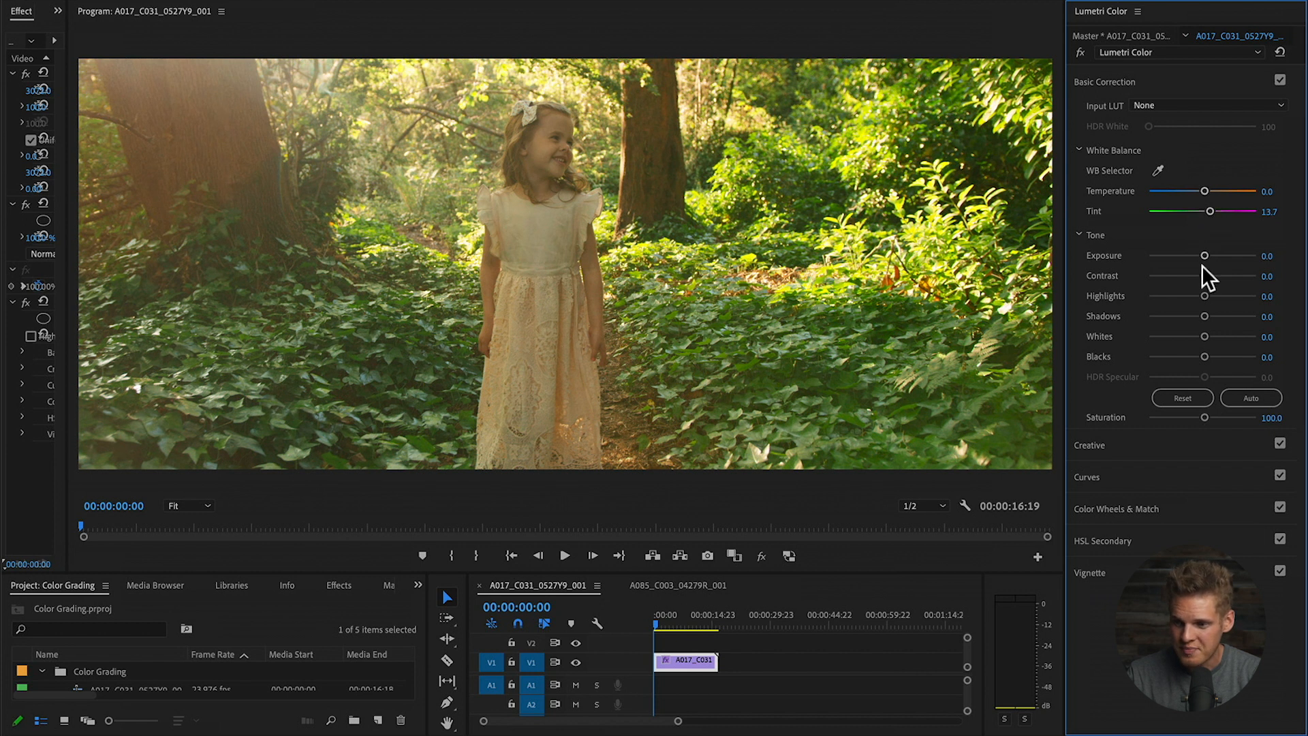
drag(1205, 276, 1172, 353)
key(super+z)
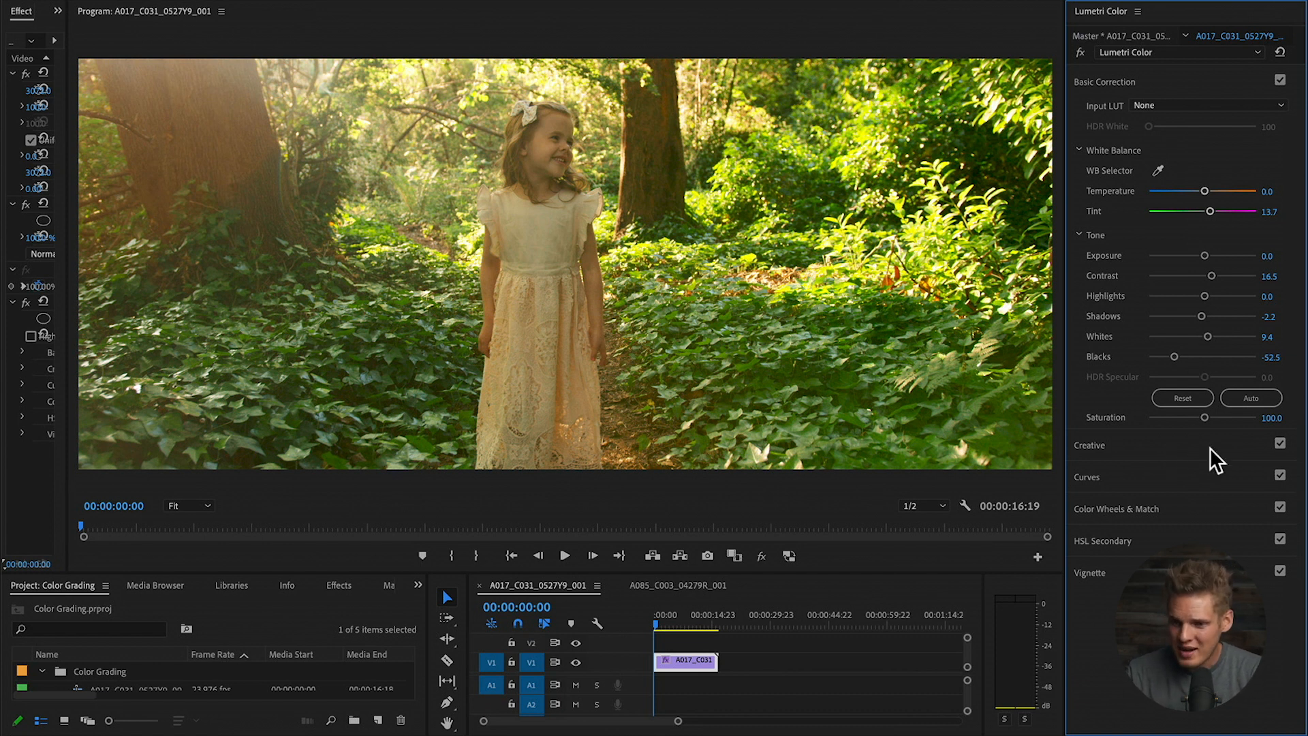
- Expand Curves and scroll down to the Hue Saturation Curves for the forest clip
click(1158, 475)
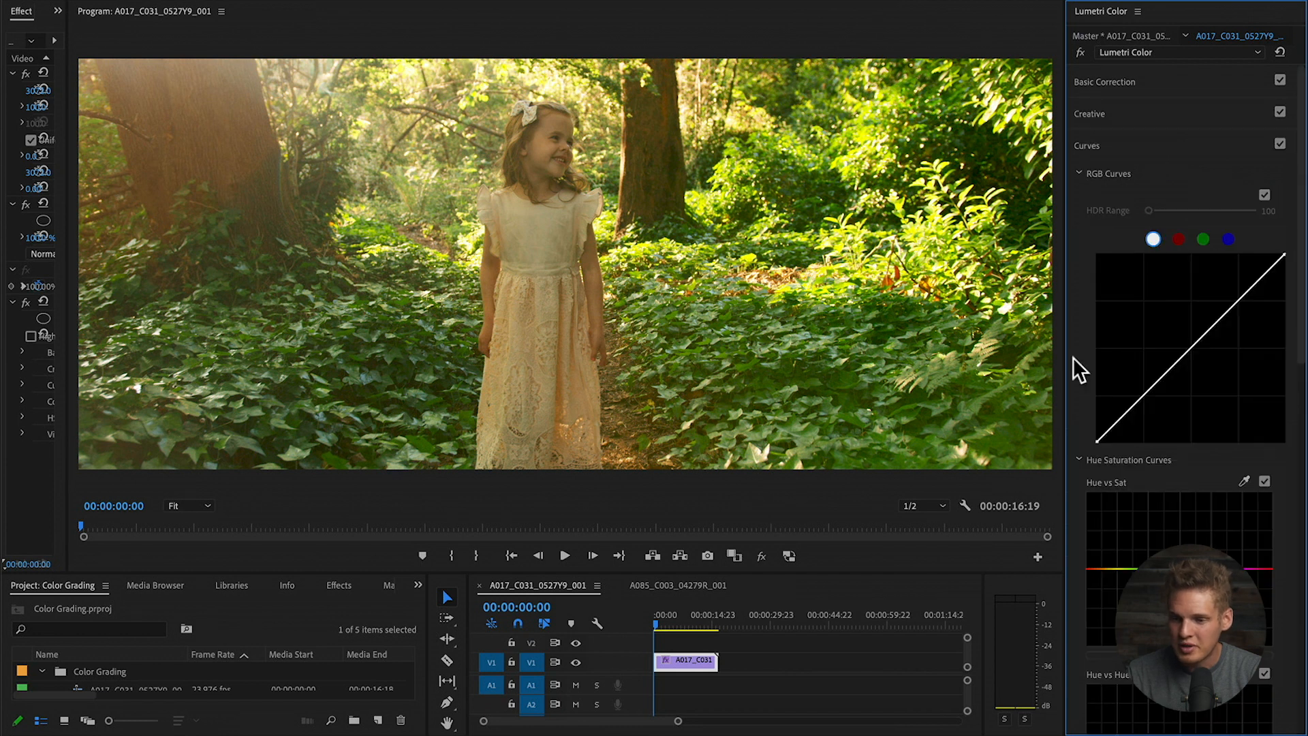
scroll(1073, 357, down, 3)
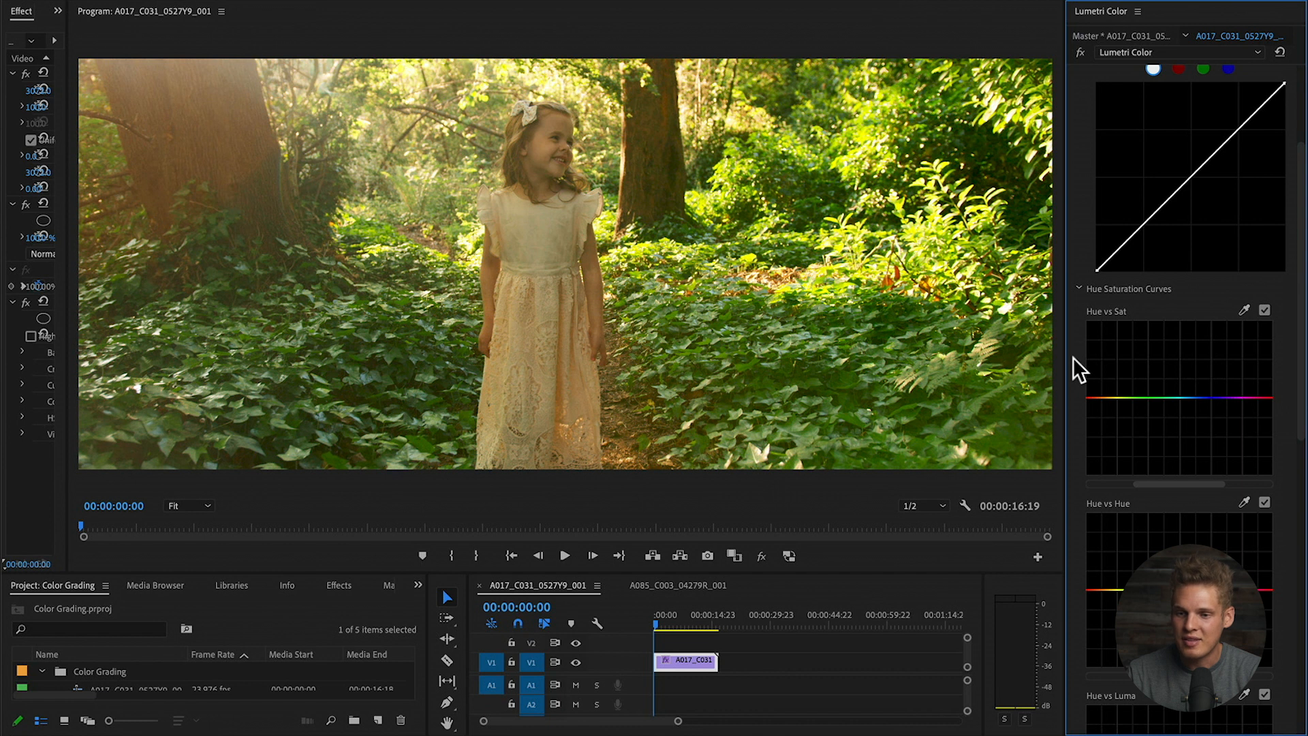
scroll(1073, 357, down, 2)
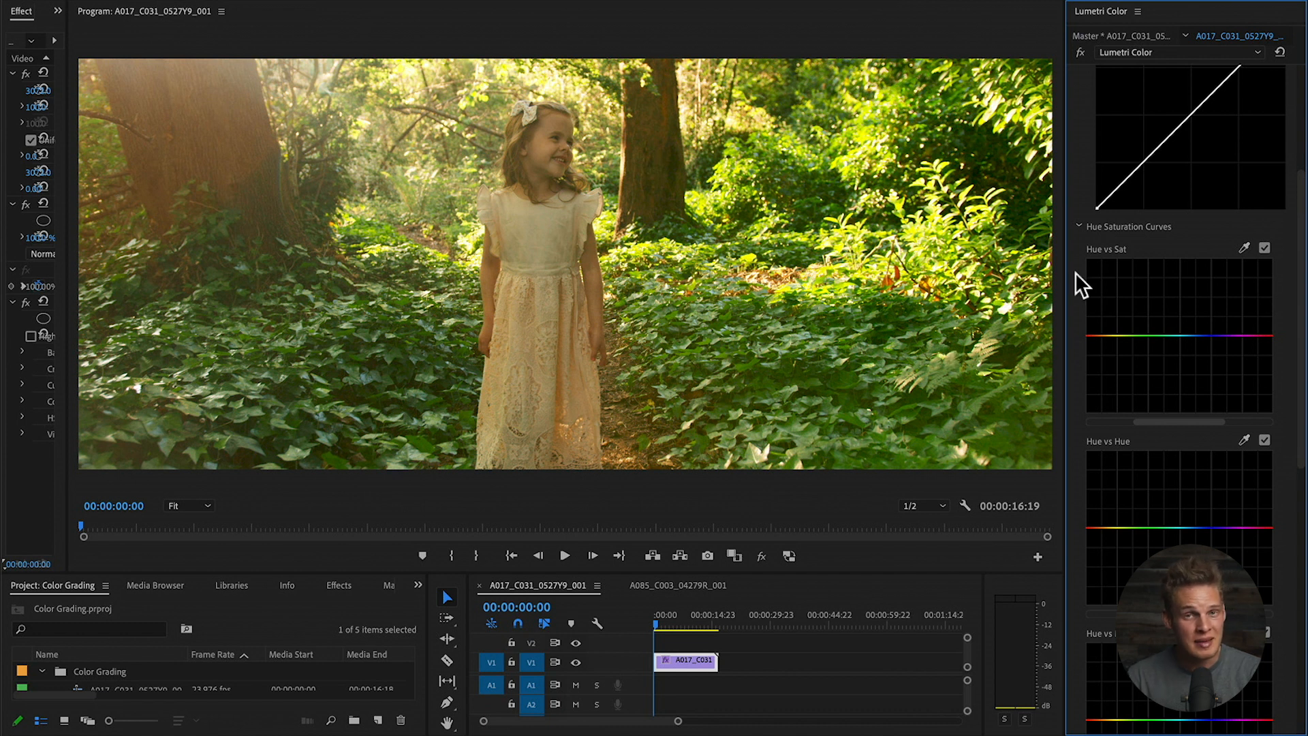
scroll(1075, 272, down, 1)
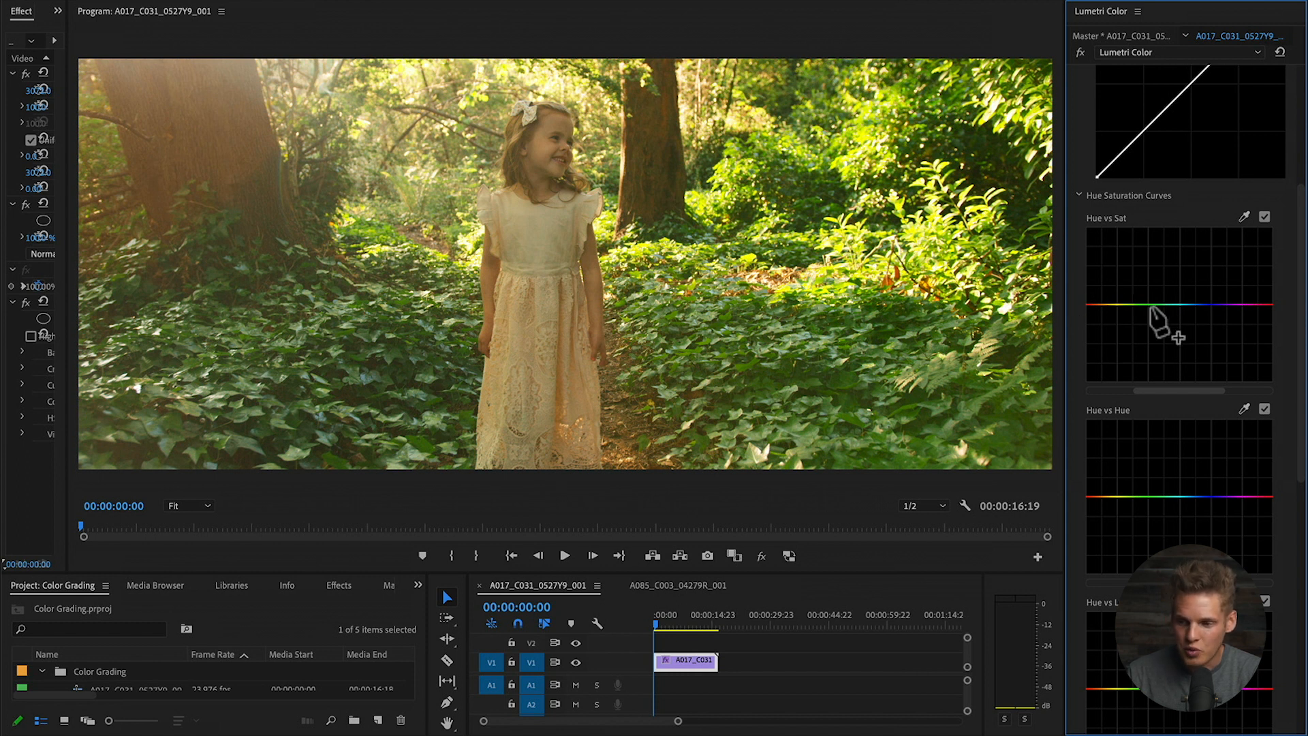
- Anchor yellow and green on the Hue vs Sat curve and pull green into a shallow dip
click(1117, 304)
click(1169, 304)
drag(1141, 304, 1144, 238)
drag(1141, 284, 1142, 361)
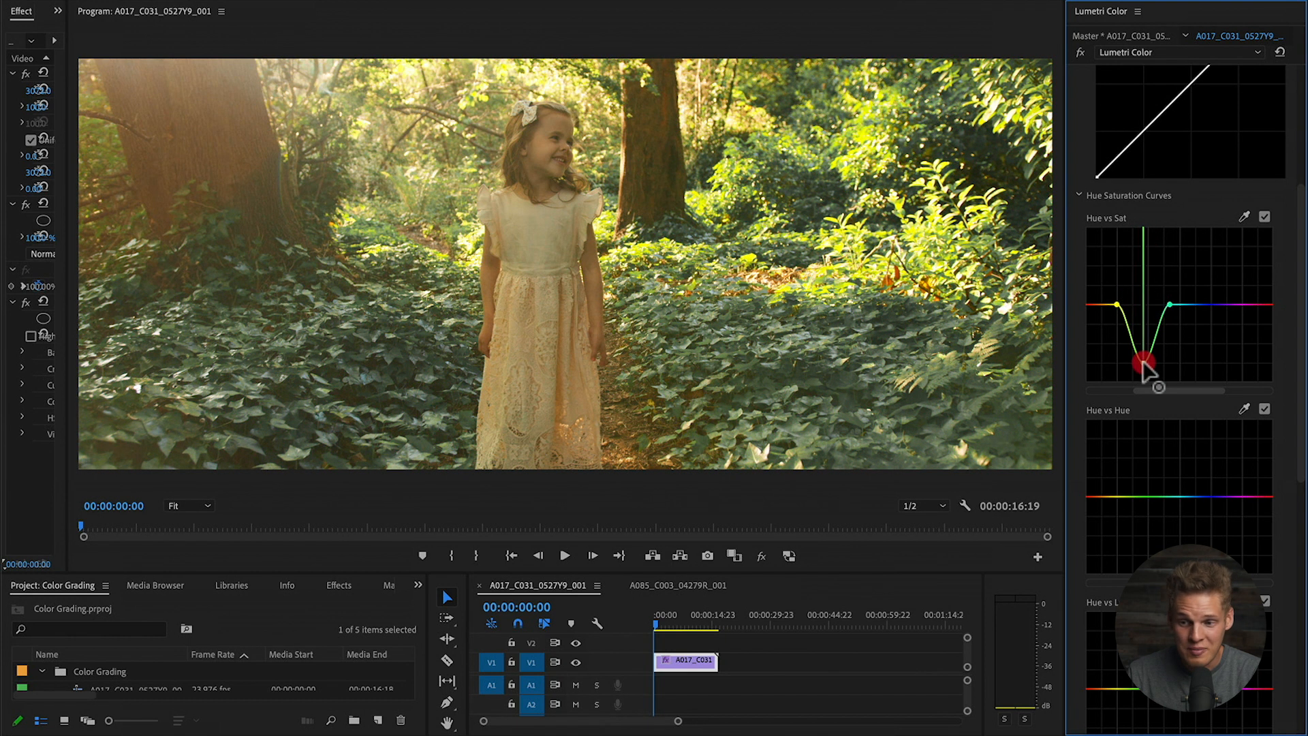
drag(1142, 346, 1142, 321)
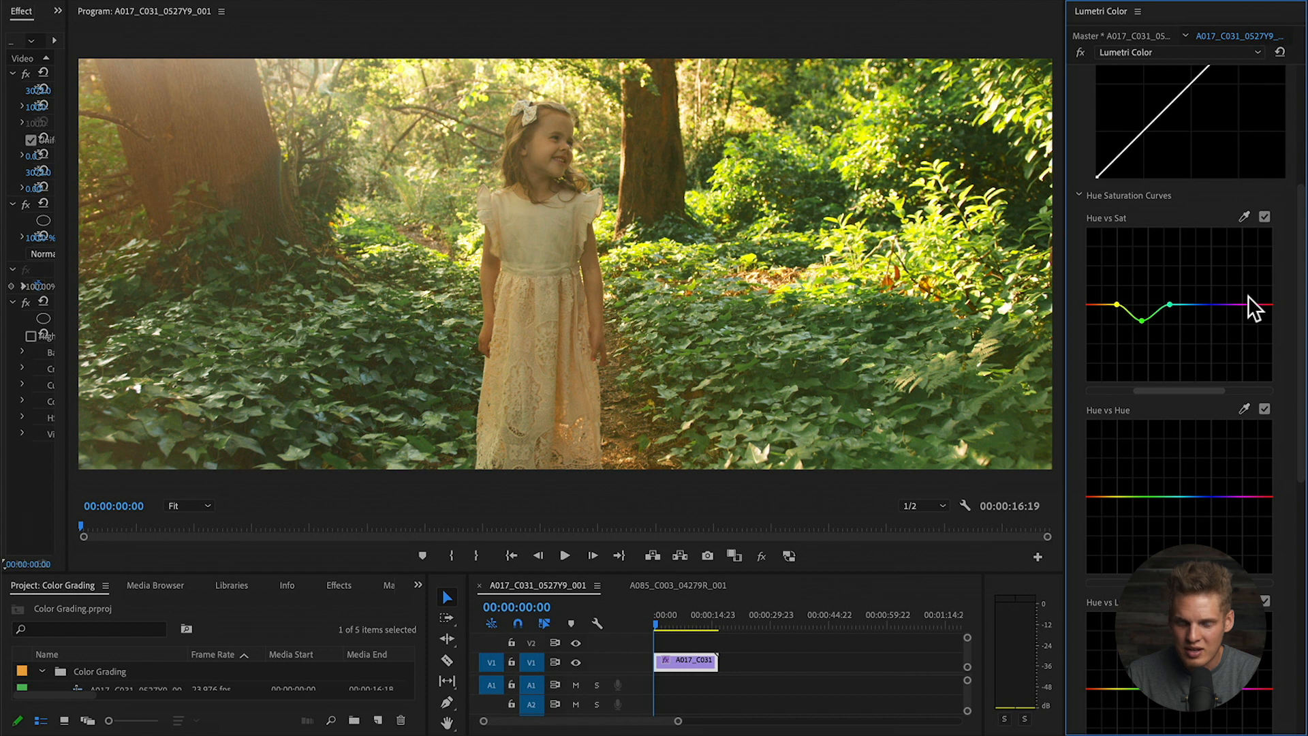
scroll(1248, 299, down, 4)
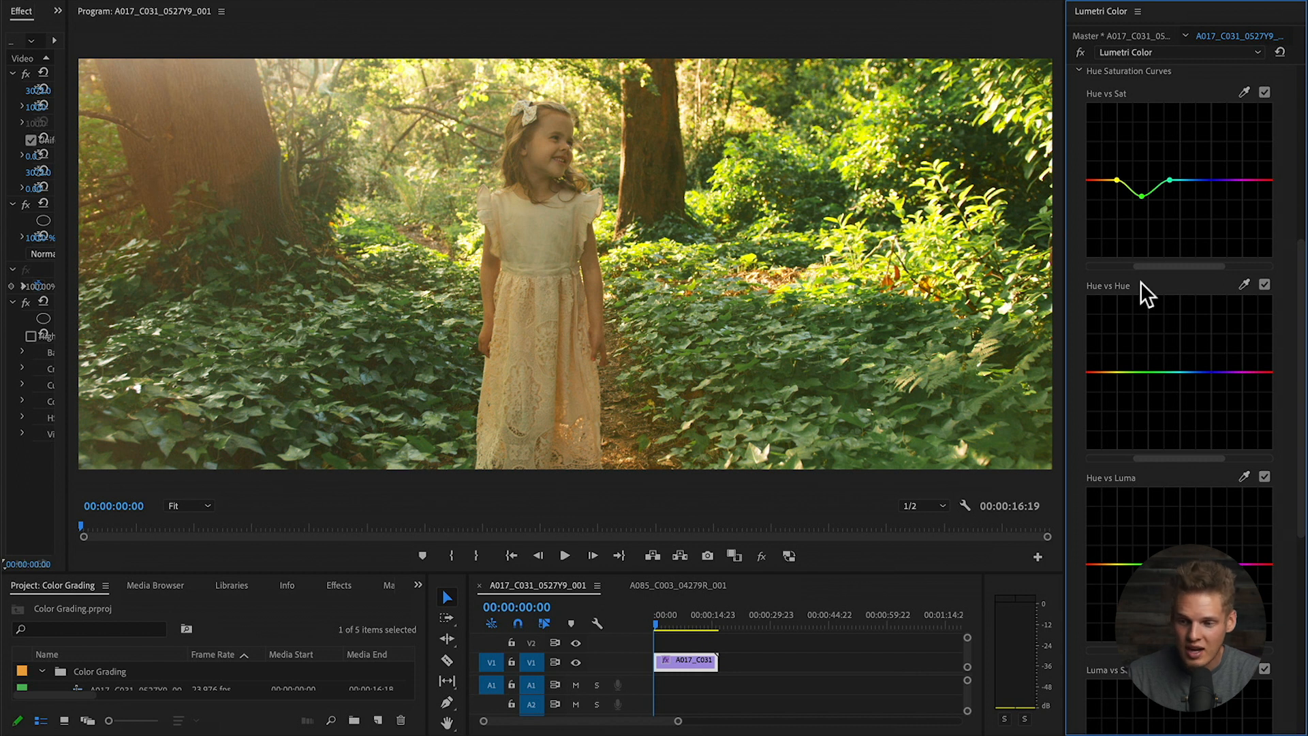
- Add anchors on the Hue vs Hue curve and drag the green point into a slight dip
click(1153, 372)
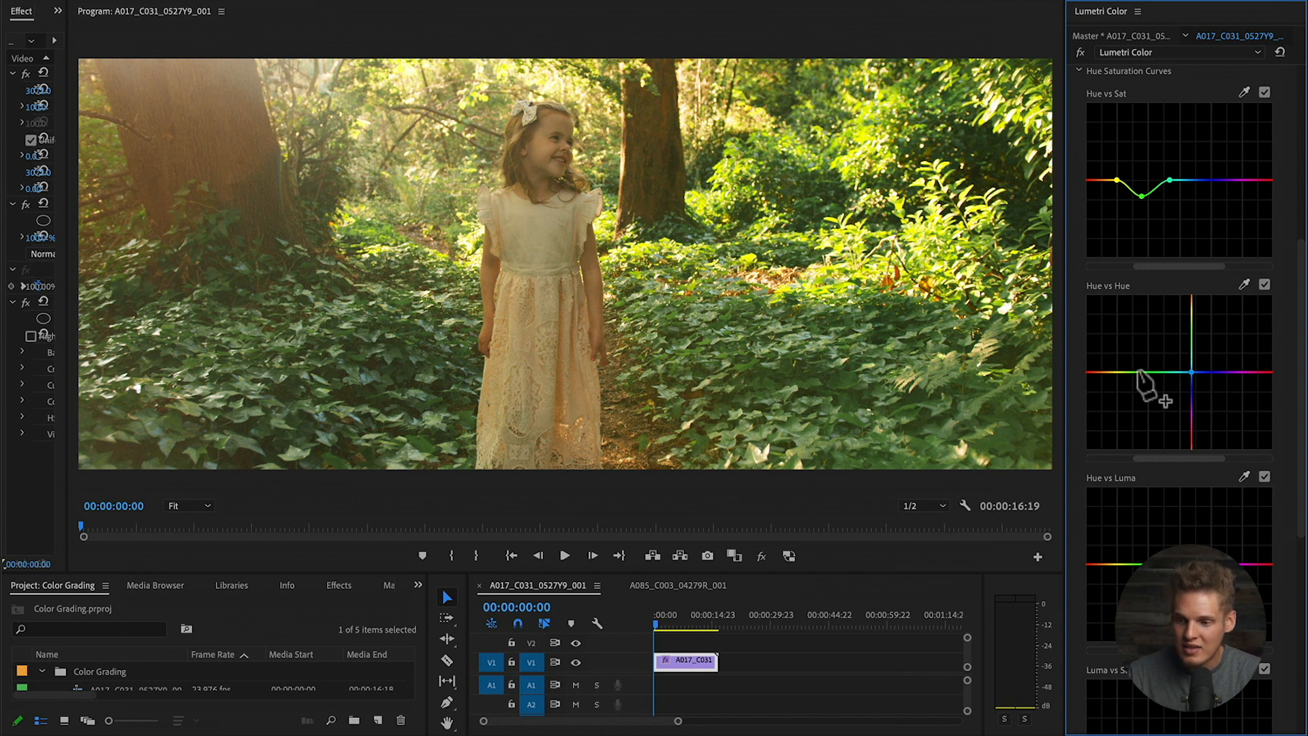
mouse_move(1152, 372)
mouse_down()
mouse_move(1146, 308)
mouse_move(1144, 436)
mouse_move(1150, 379)
mouse_up()
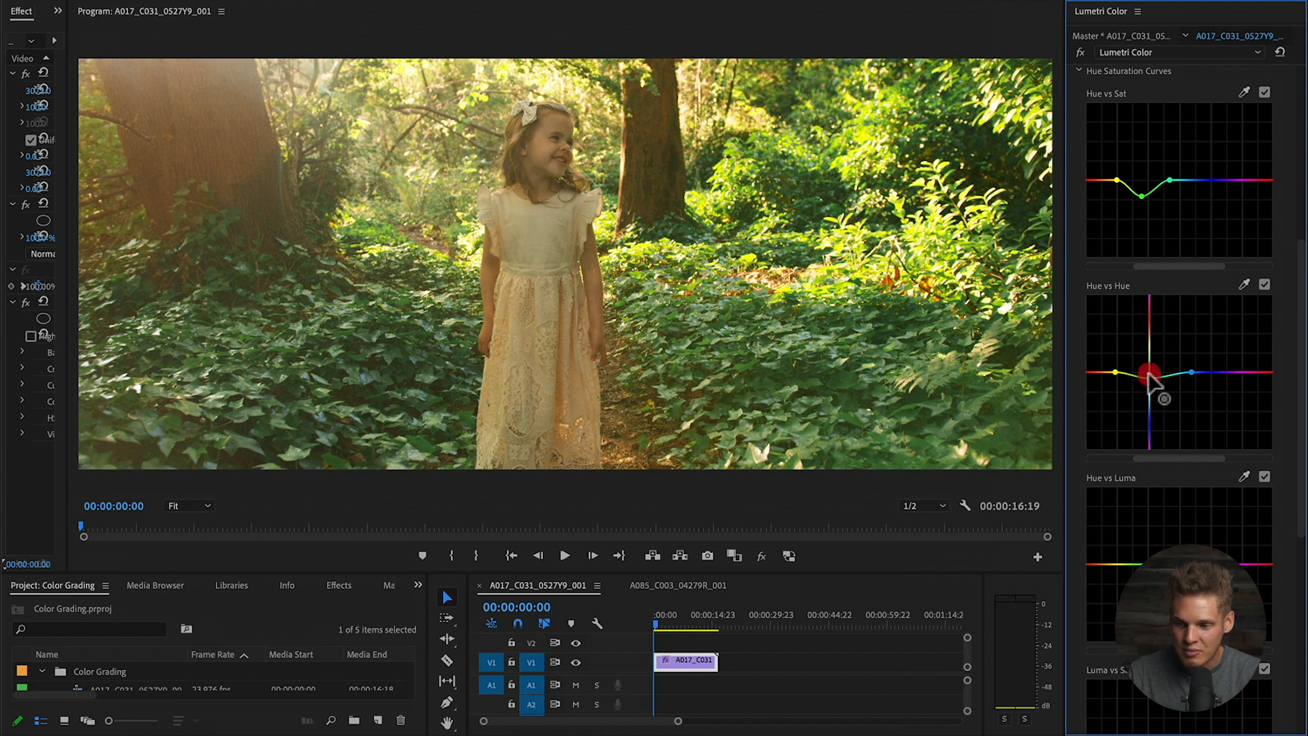
drag(1148, 374, 1149, 378)
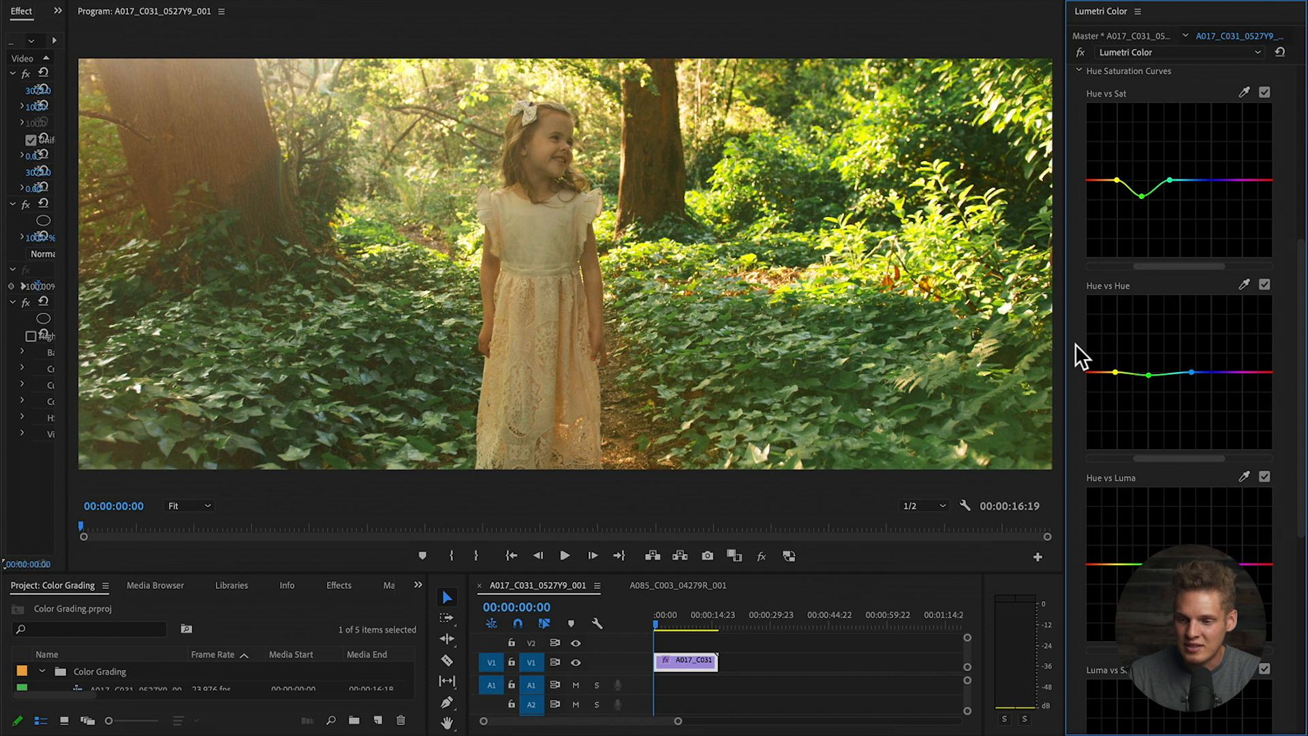
- Pull the Hue vs Sat green point lower to deepen the foliage desaturation
scroll(1075, 345, down, 1)
drag(1142, 166, 1140, 172)
click(1142, 173)
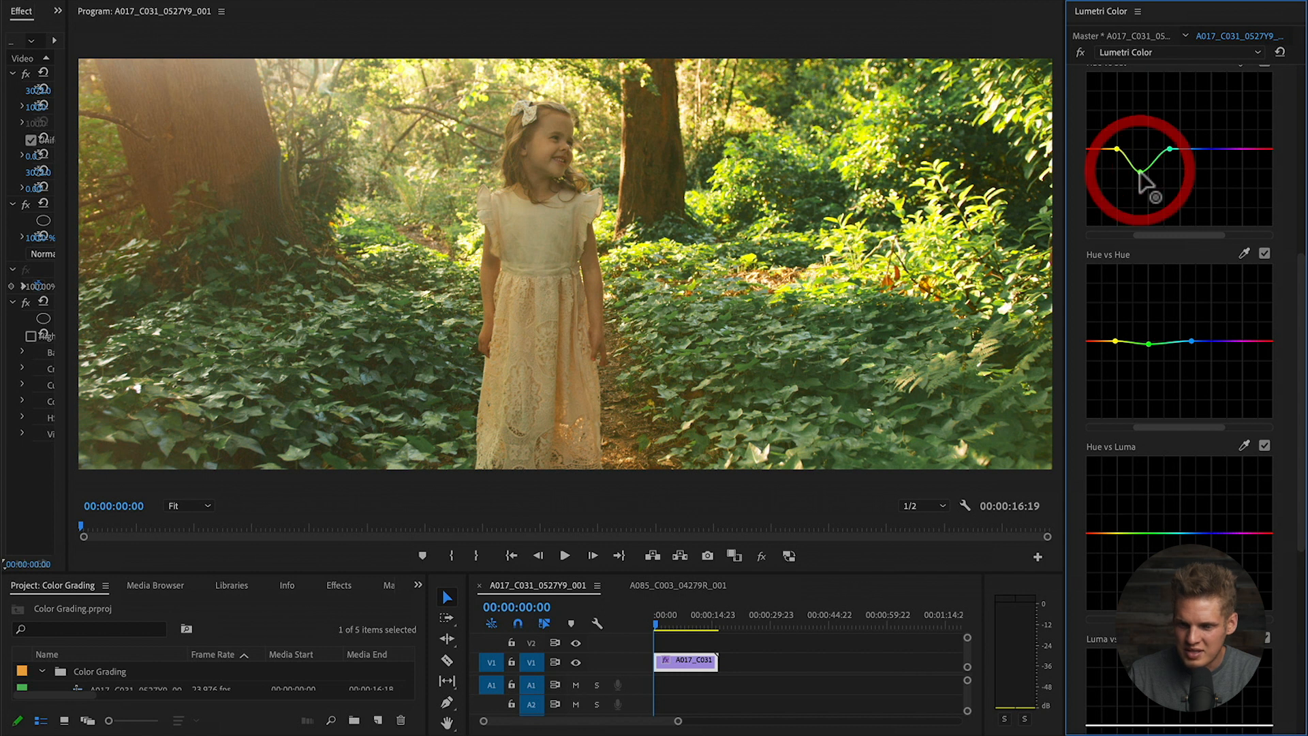
scroll(1072, 283, down, 1)
scroll(1086, 279, down, 1)
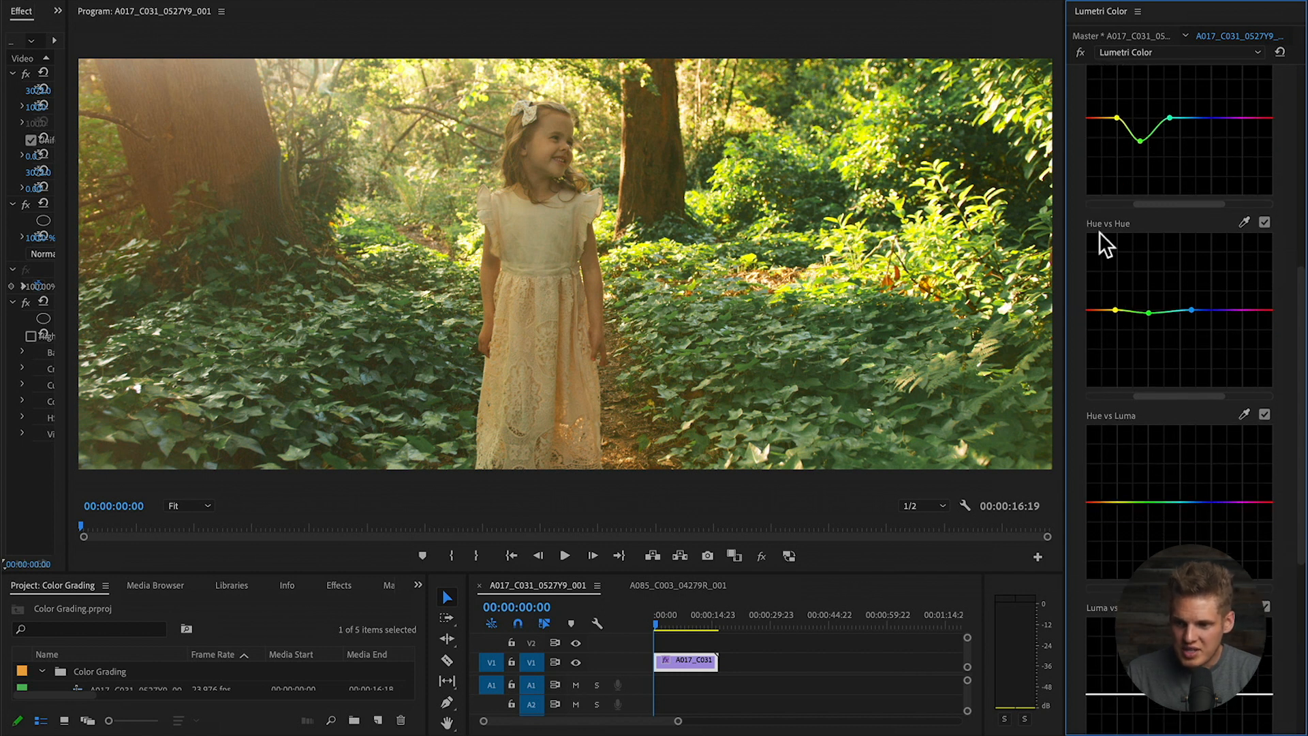
scroll(1073, 254, down, 5)
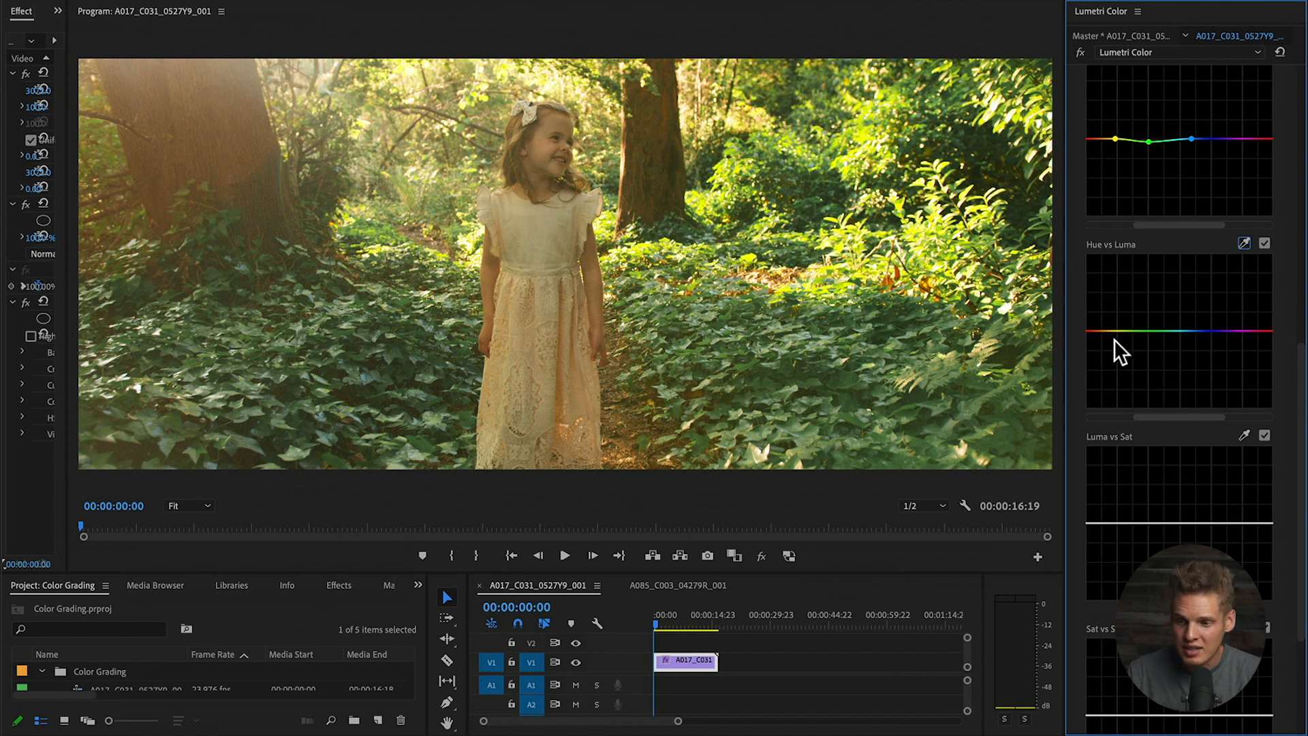
- Add points on the Hue vs Luma curve and set green slightly below the line
click(1143, 332)
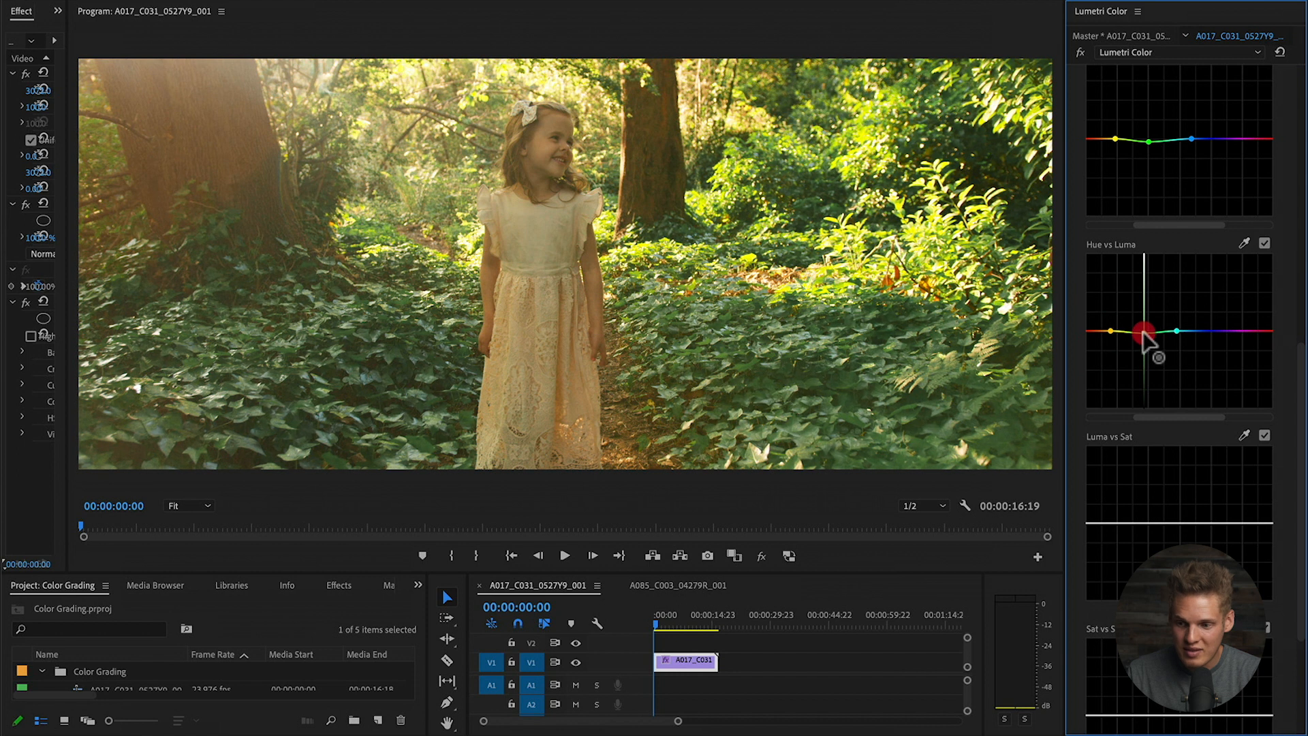
drag(1143, 329, 1137, 293)
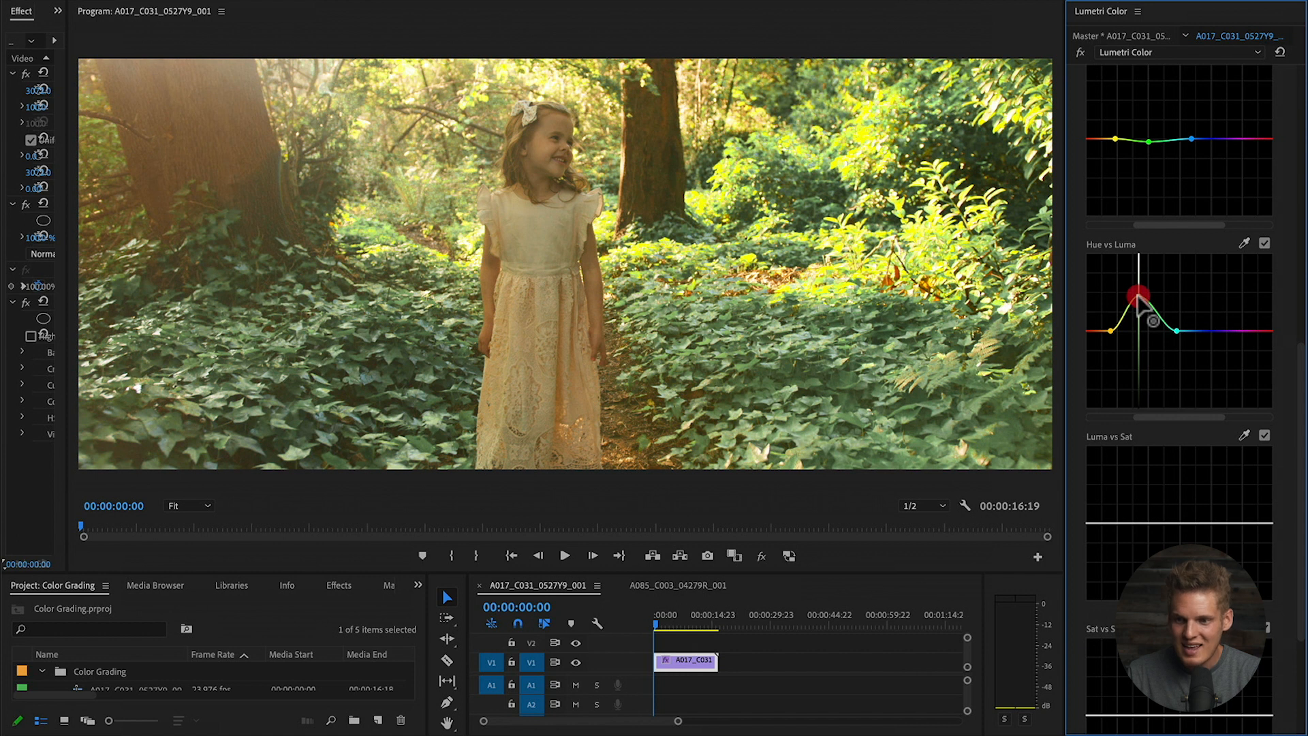
drag(1138, 314, 1143, 332)
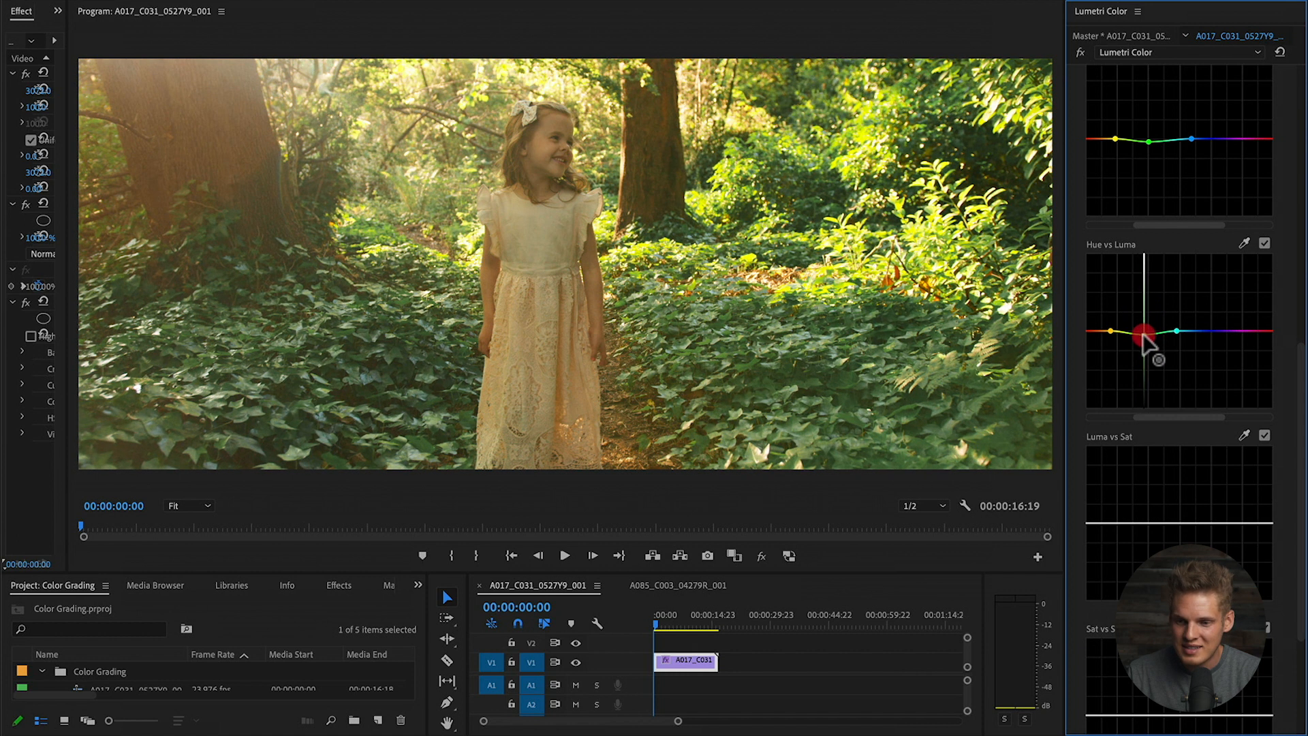
drag(1143, 334, 1141, 332)
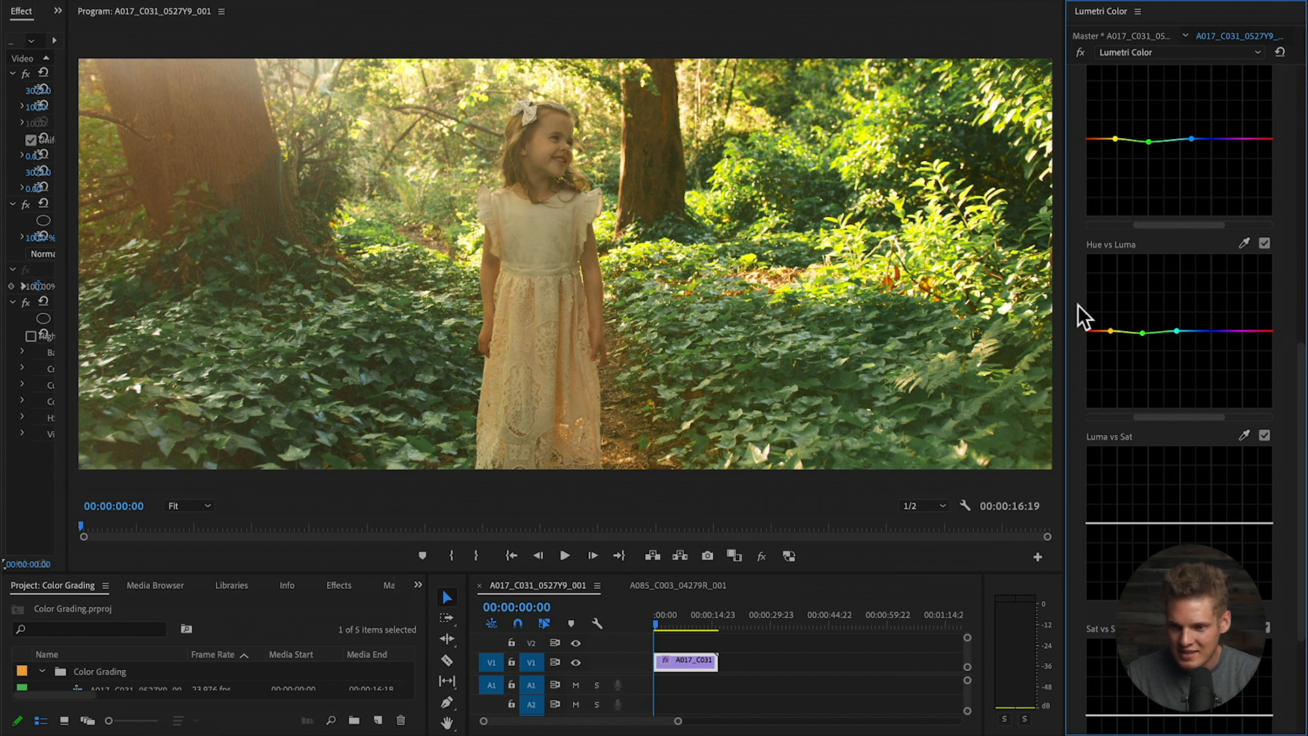
scroll(1073, 309, down, 3)
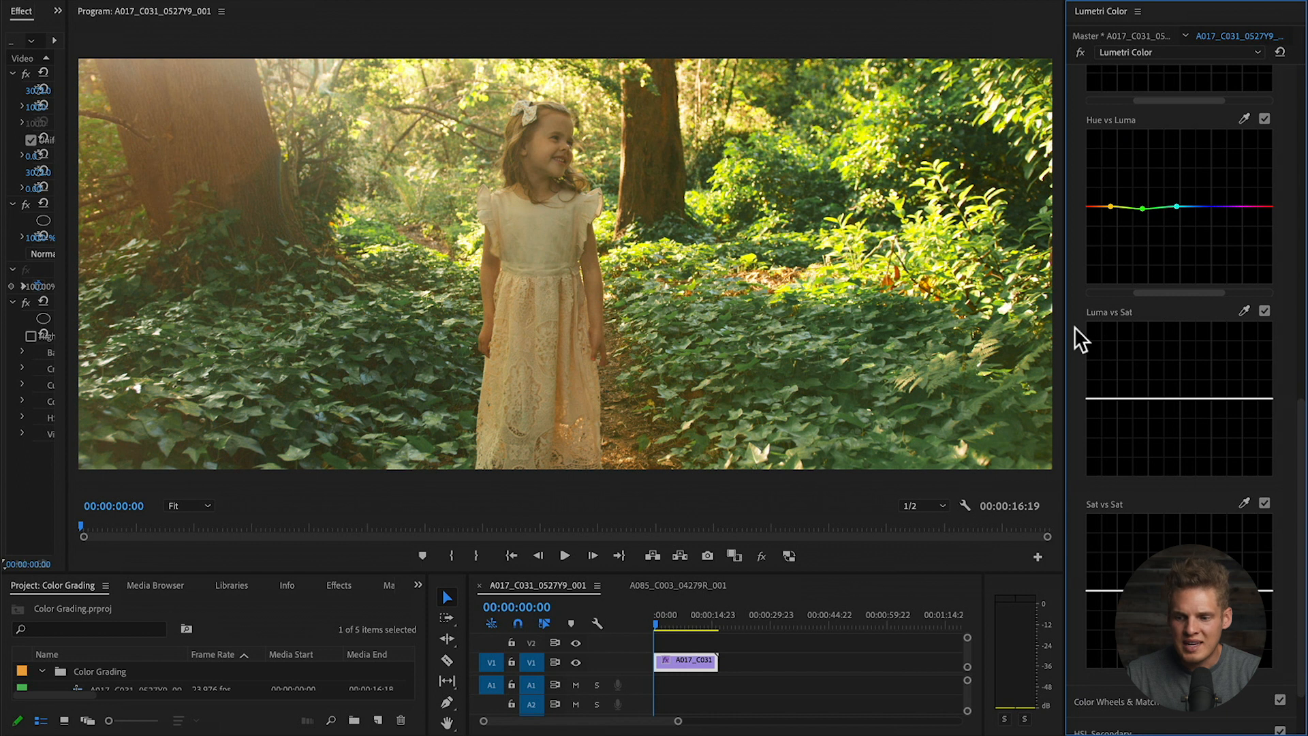
scroll(1074, 326, down, 2)
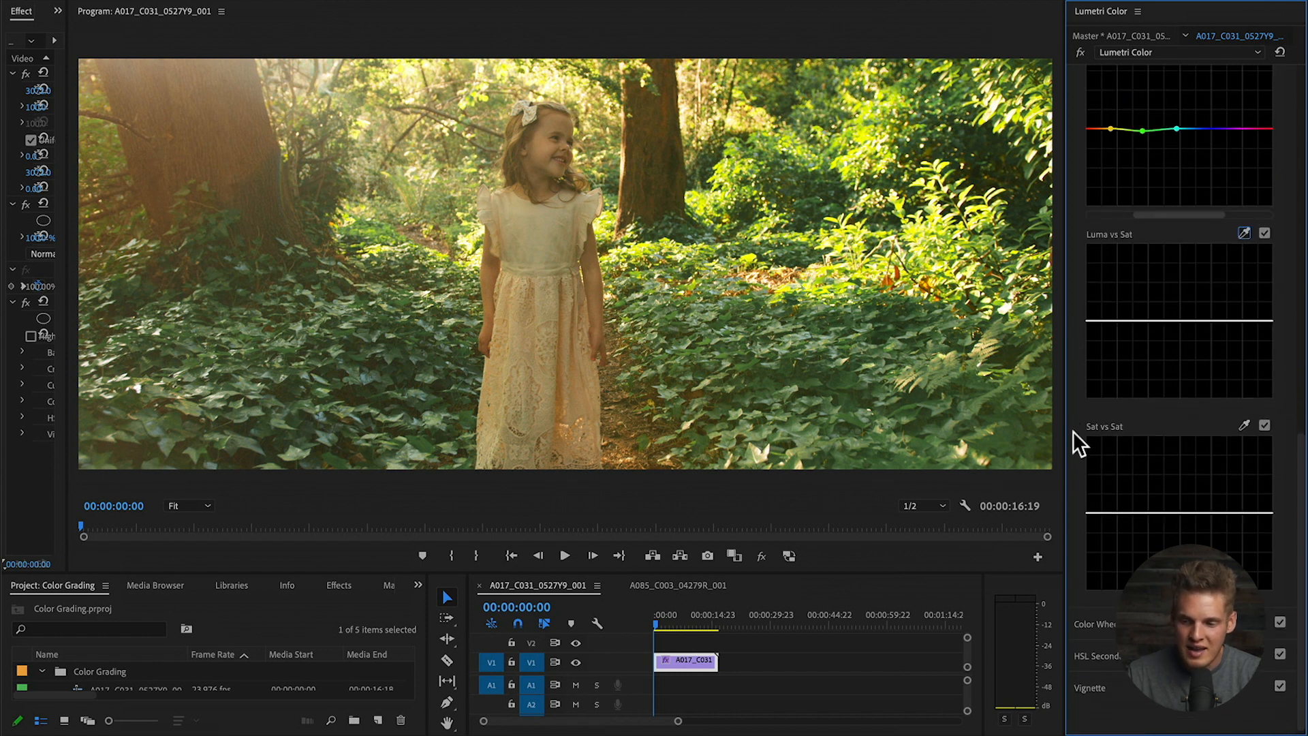
scroll(1075, 416, up, 15)
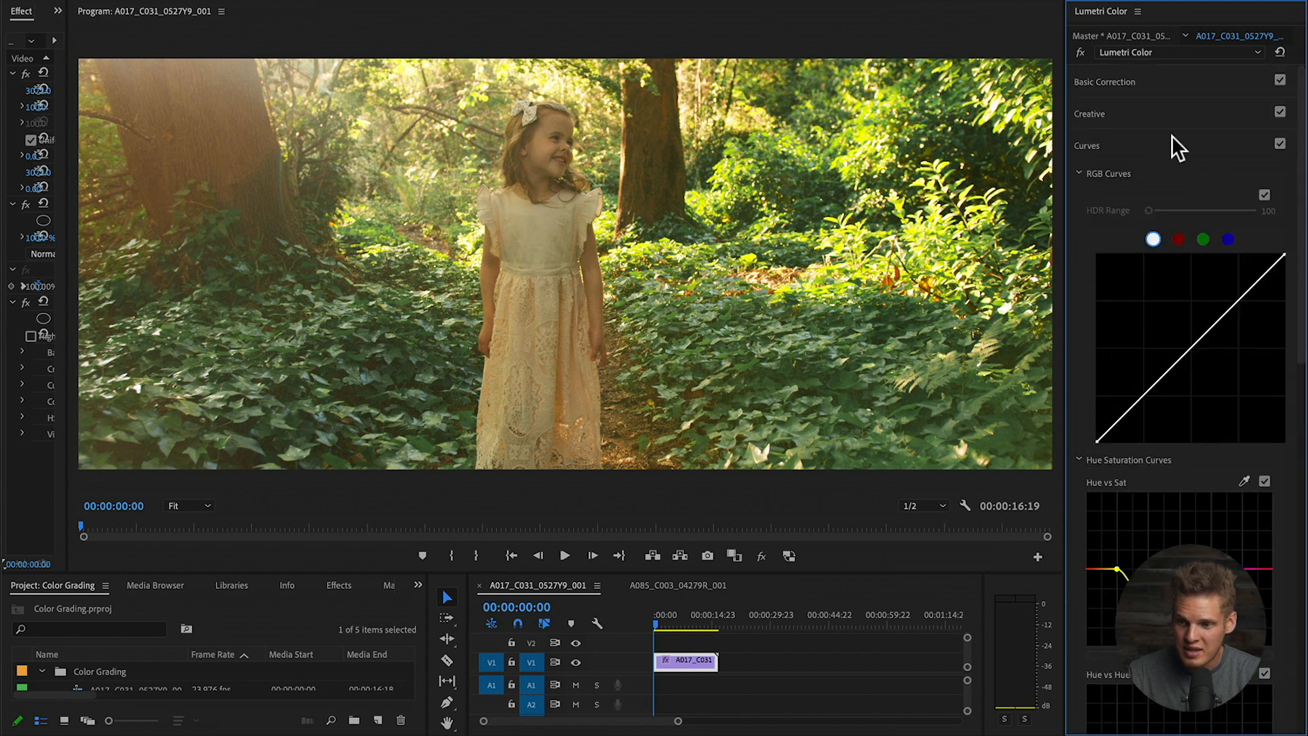
- Raise the forest clip's contrast to 33.8, discarding a trial saturation boost
click(1126, 81)
mouse_move(1203, 414)
mouse_down()
mouse_move(1233, 417)
mouse_move(1166, 418)
mouse_move(1207, 415)
mouse_up()
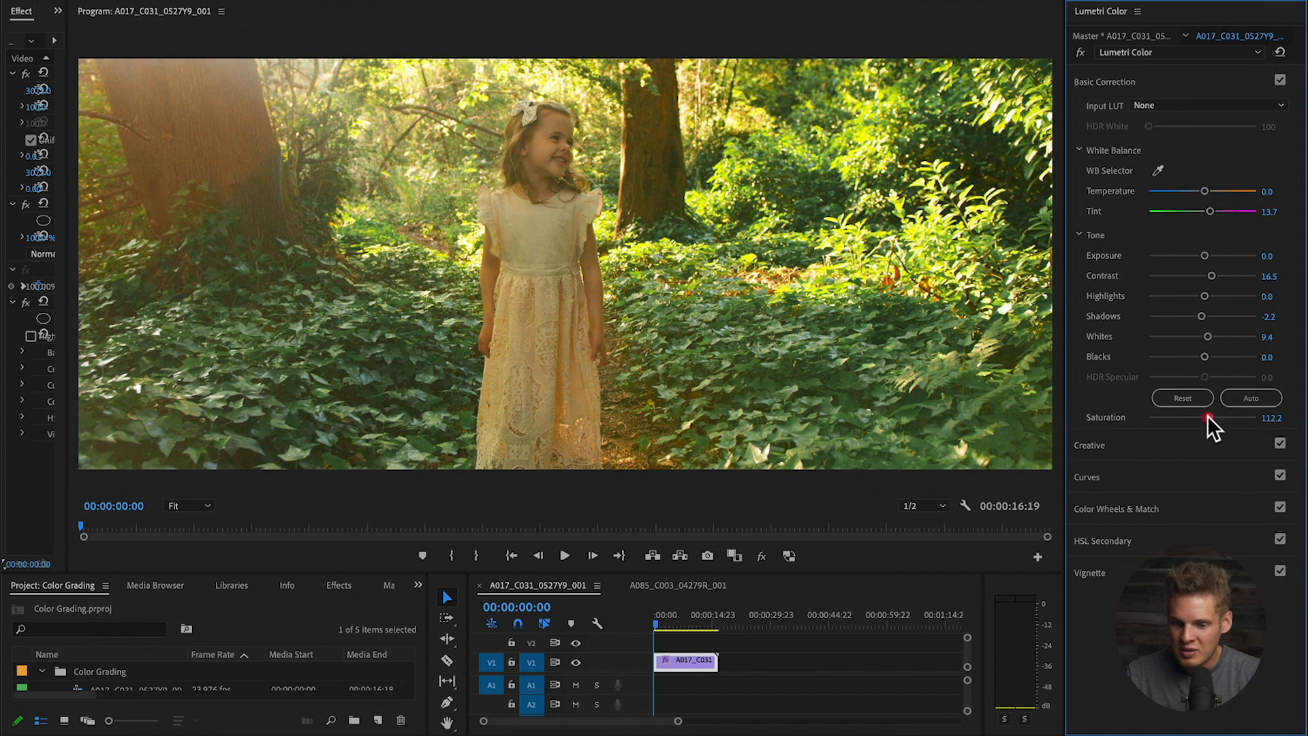
key(super+z)
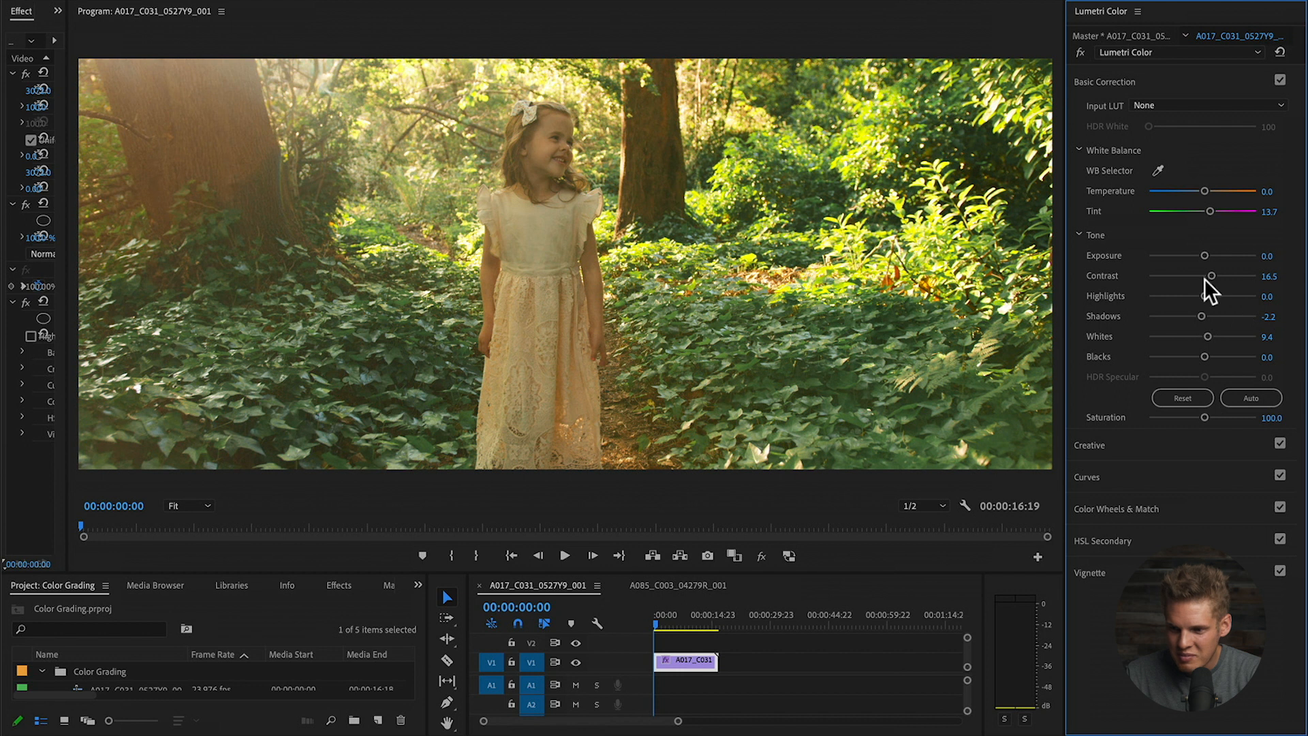
drag(1211, 276, 1215, 275)
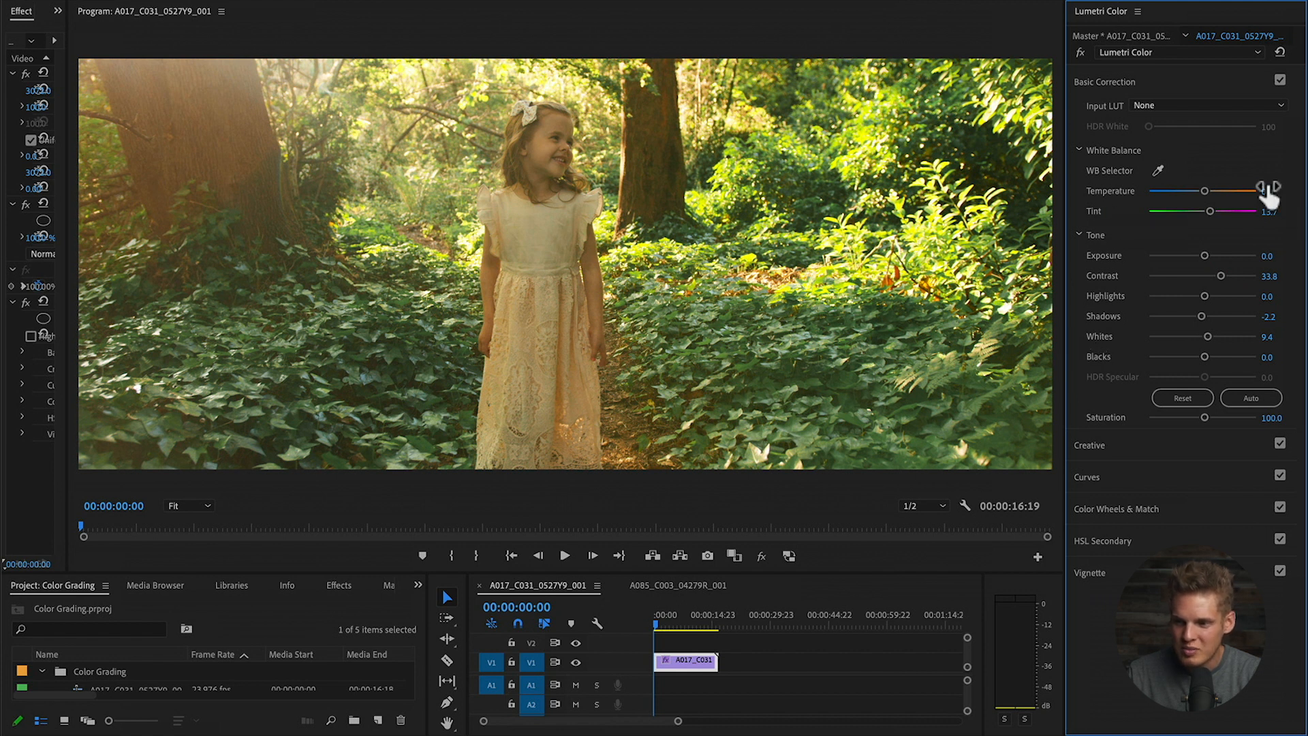
- Cool the white balance temperature to -6.5 and expand the Creative section
drag(1201, 190, 1200, 194)
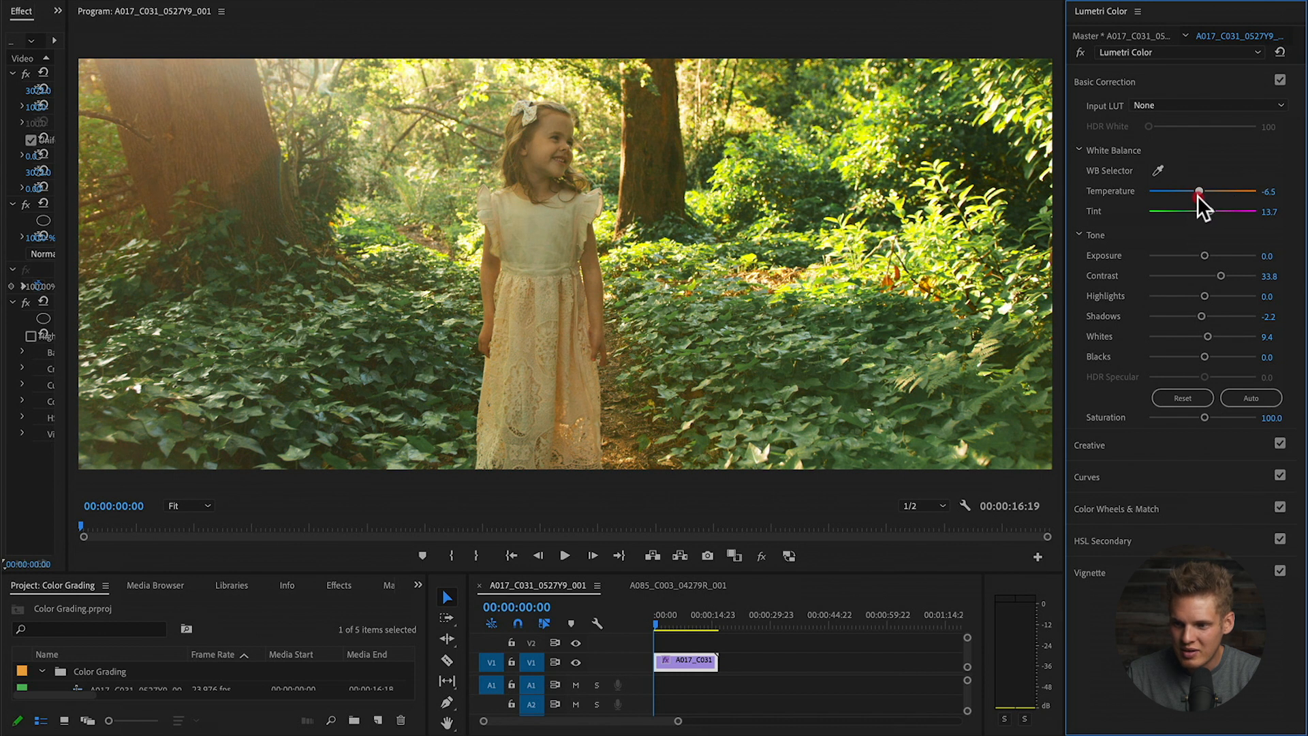
click(1198, 192)
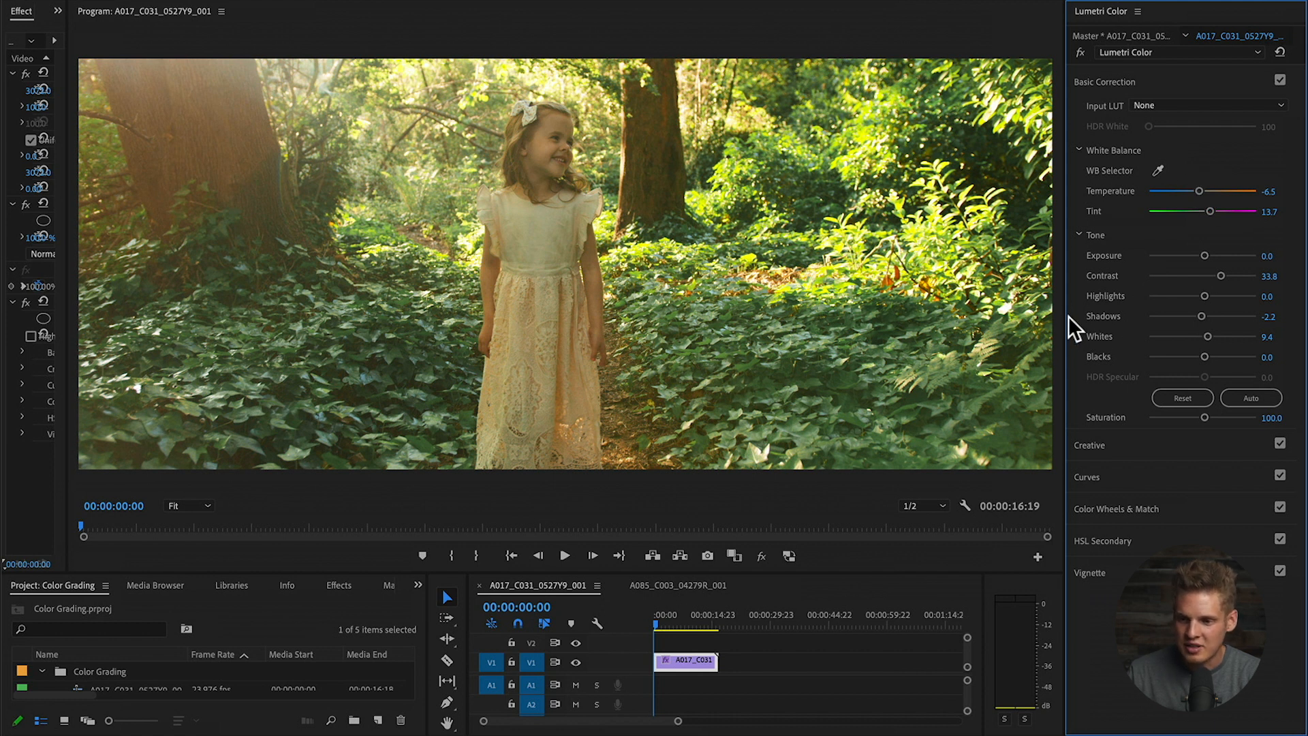
click(1103, 441)
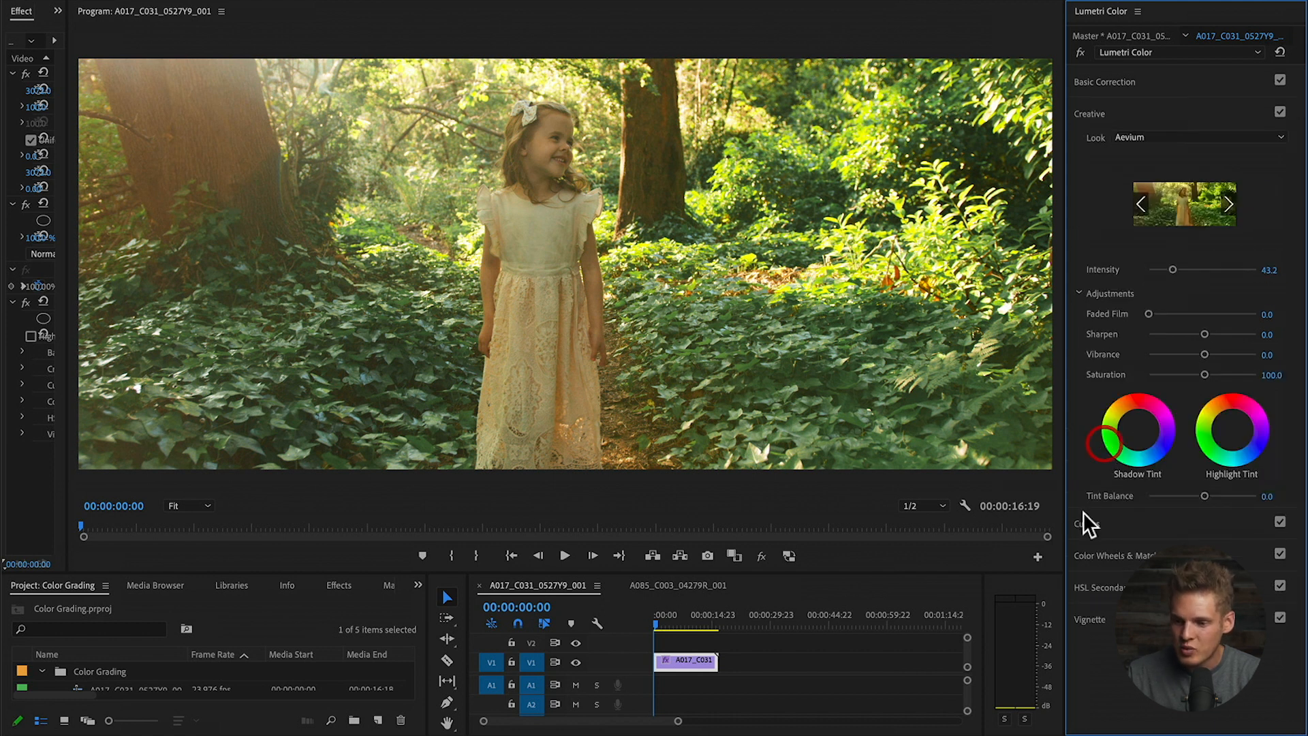
- Expand Color Wheels & Match and tint the forest clip's shadows with the Shadows wheel
click(1113, 516)
scroll(1077, 516, down, 10)
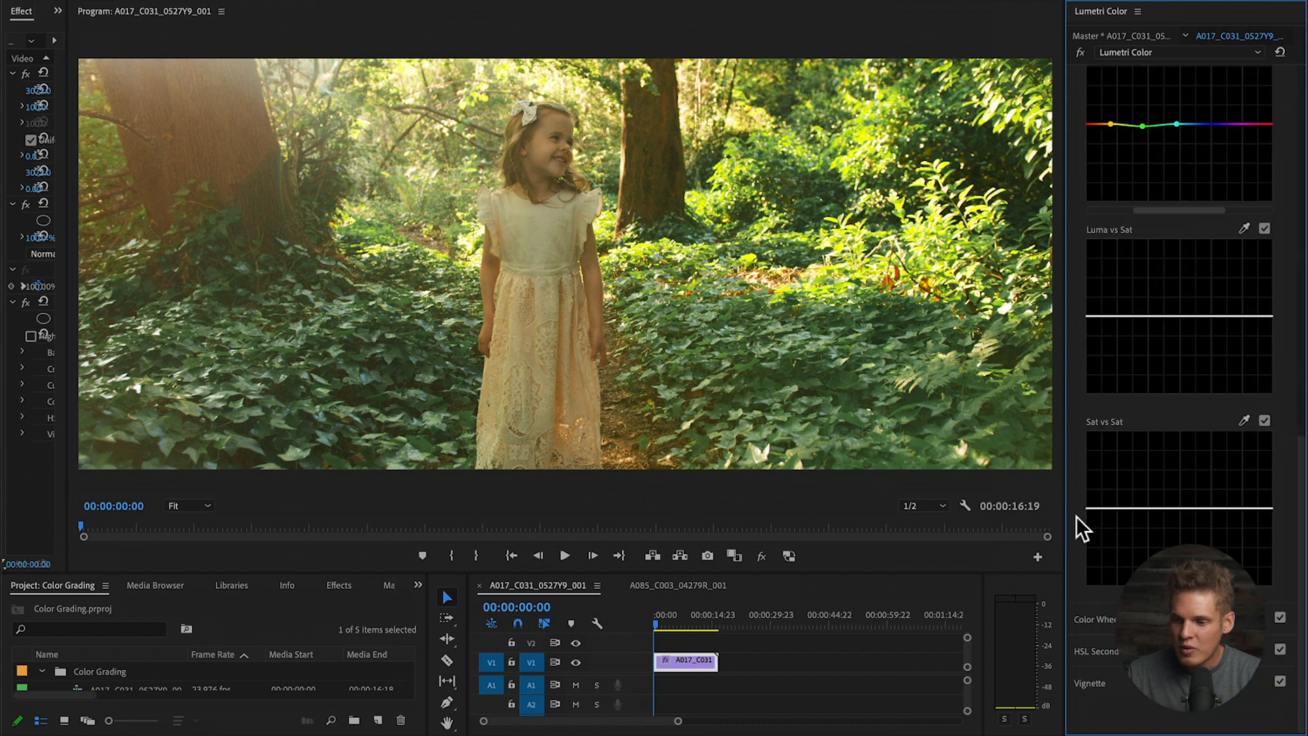
click(1152, 618)
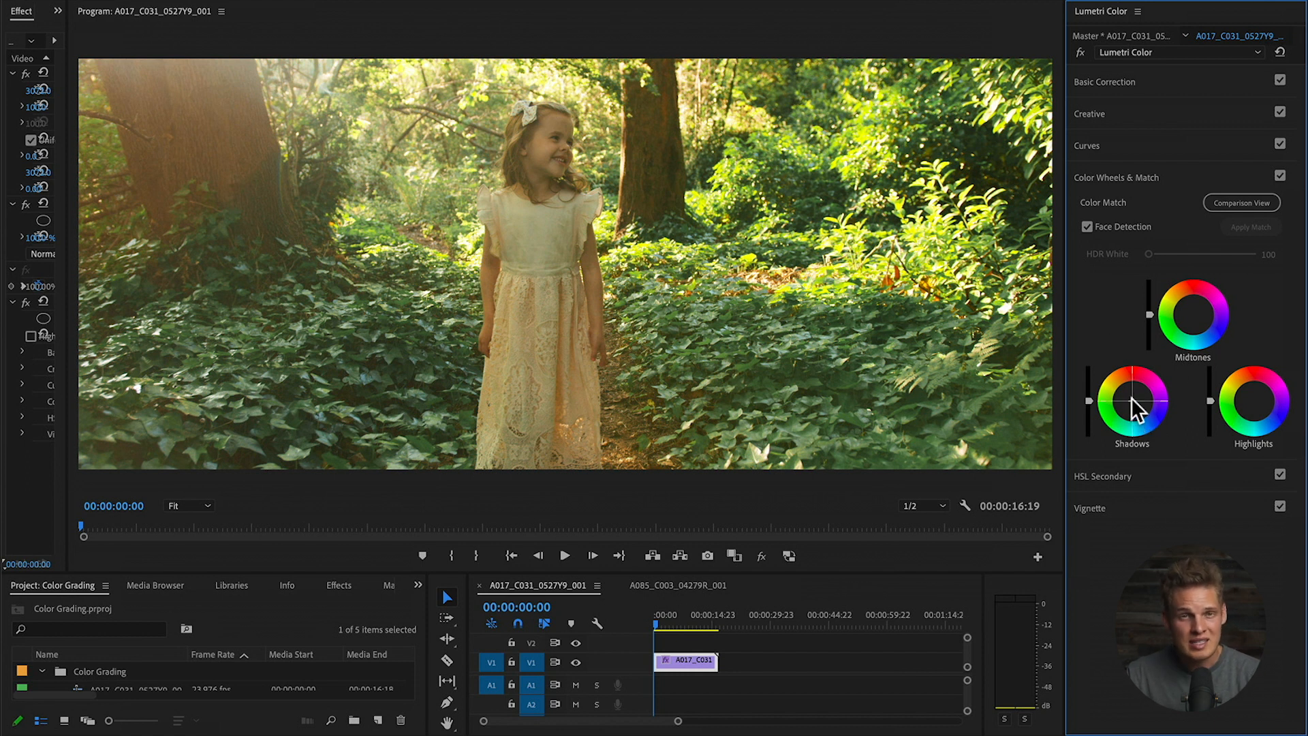
drag(1131, 400, 1133, 402)
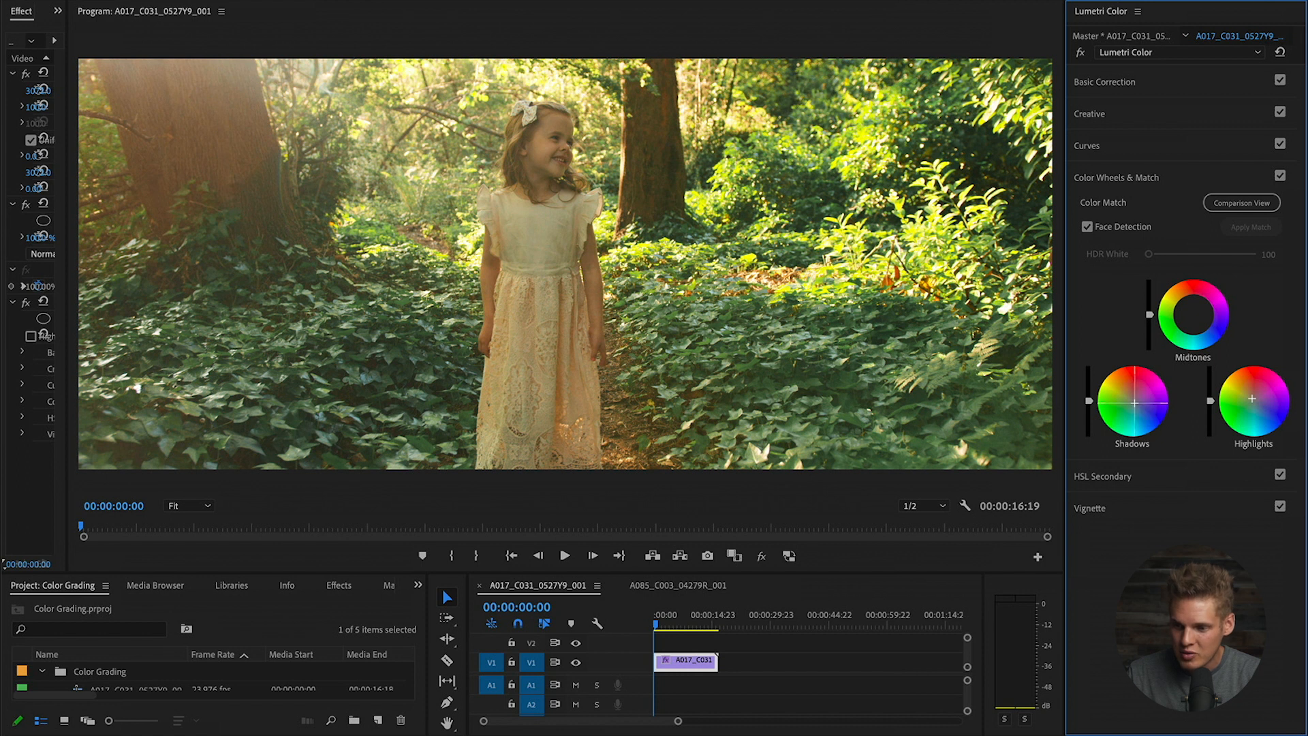
- Toggle the colour wheel correction off and on to compare, leaving it enabled, and reveal HSL Secondary
click(1281, 176)
click(1281, 176)
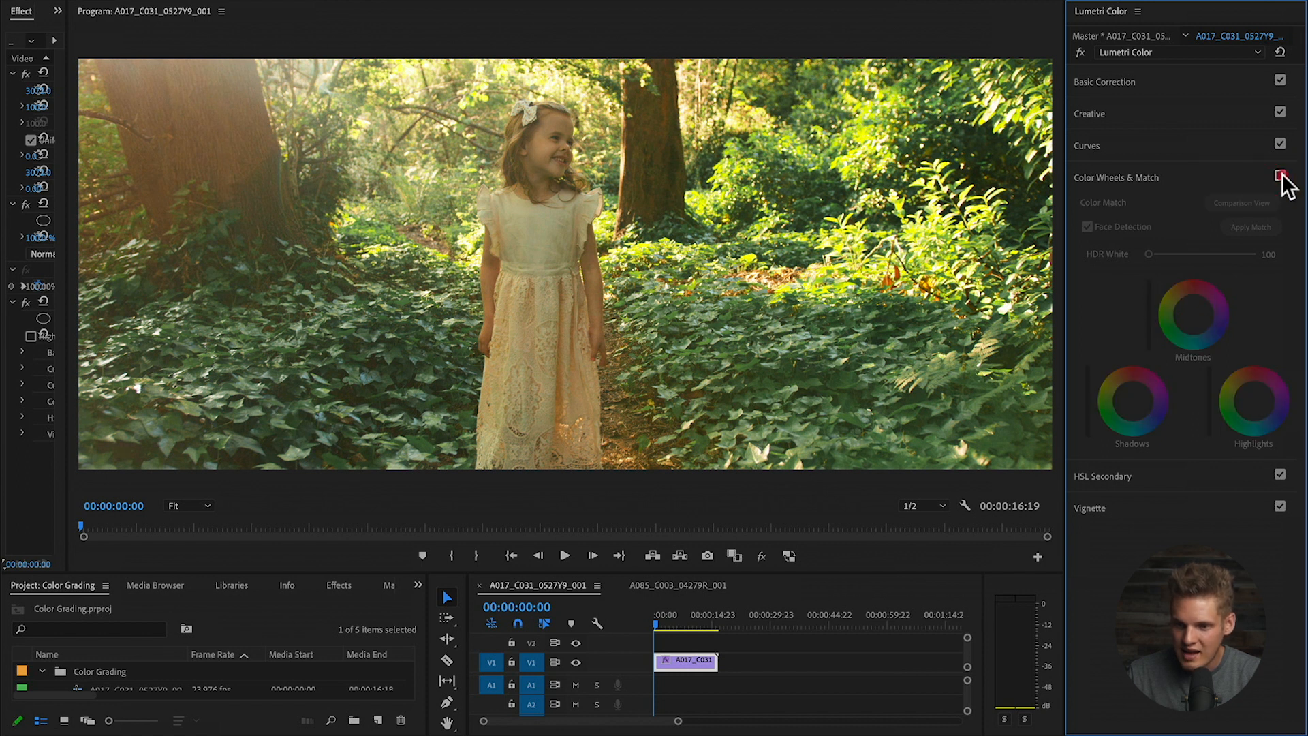
click(1280, 176)
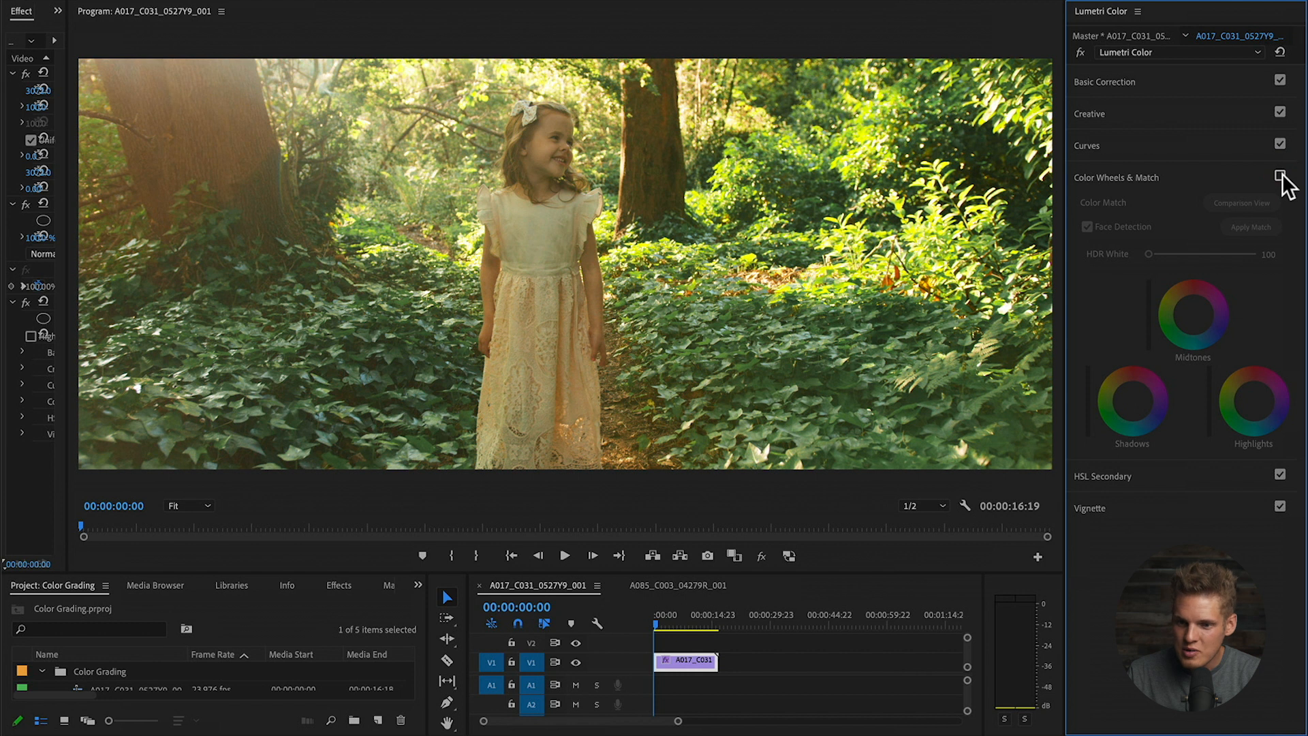
click(1281, 176)
click(1280, 176)
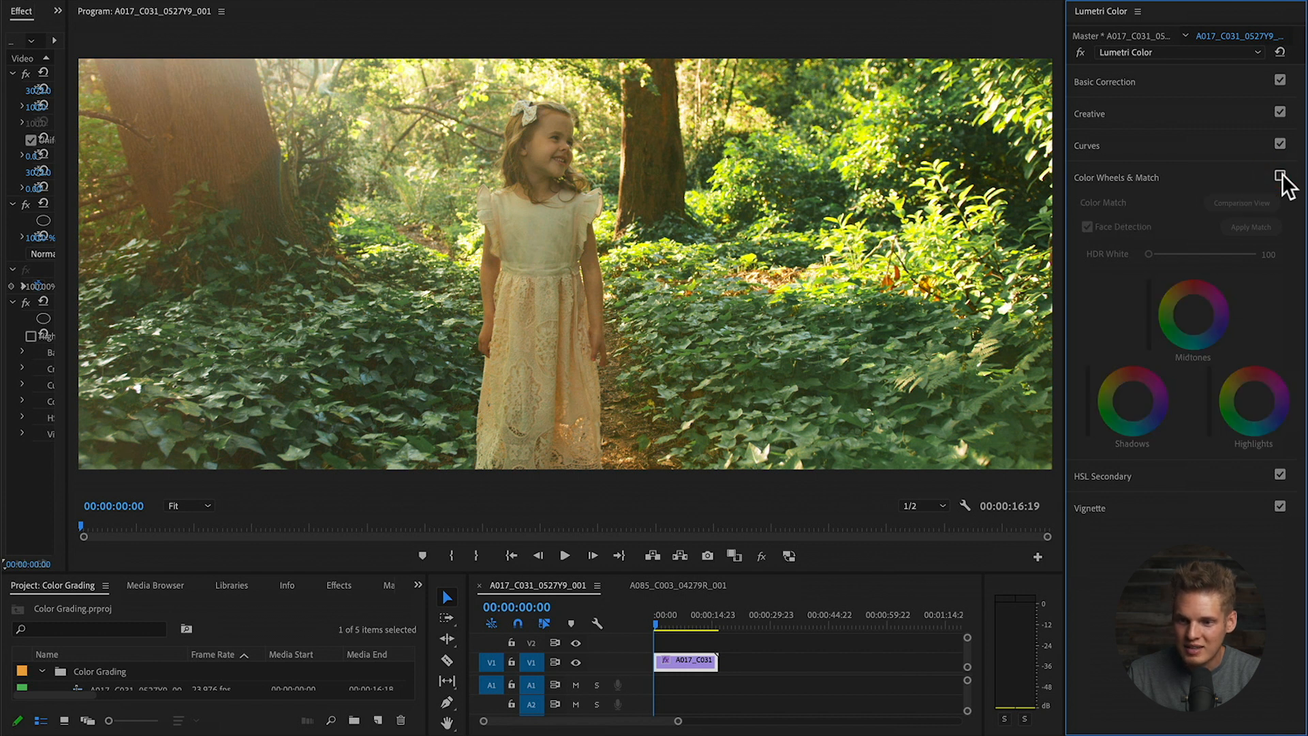
click(1281, 176)
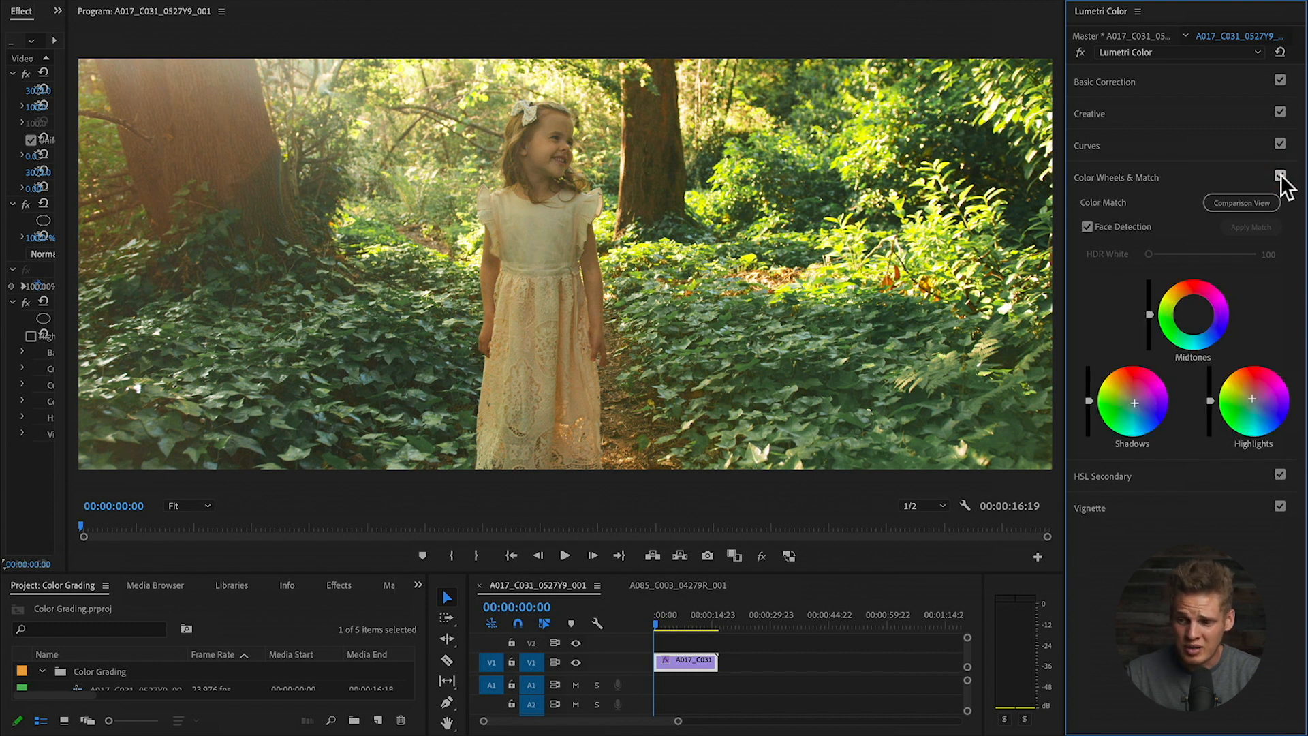
click(1158, 178)
click(1128, 206)
- Sample the foliage green as the HSL Secondary key and preview it as colour/gray
click(1131, 207)
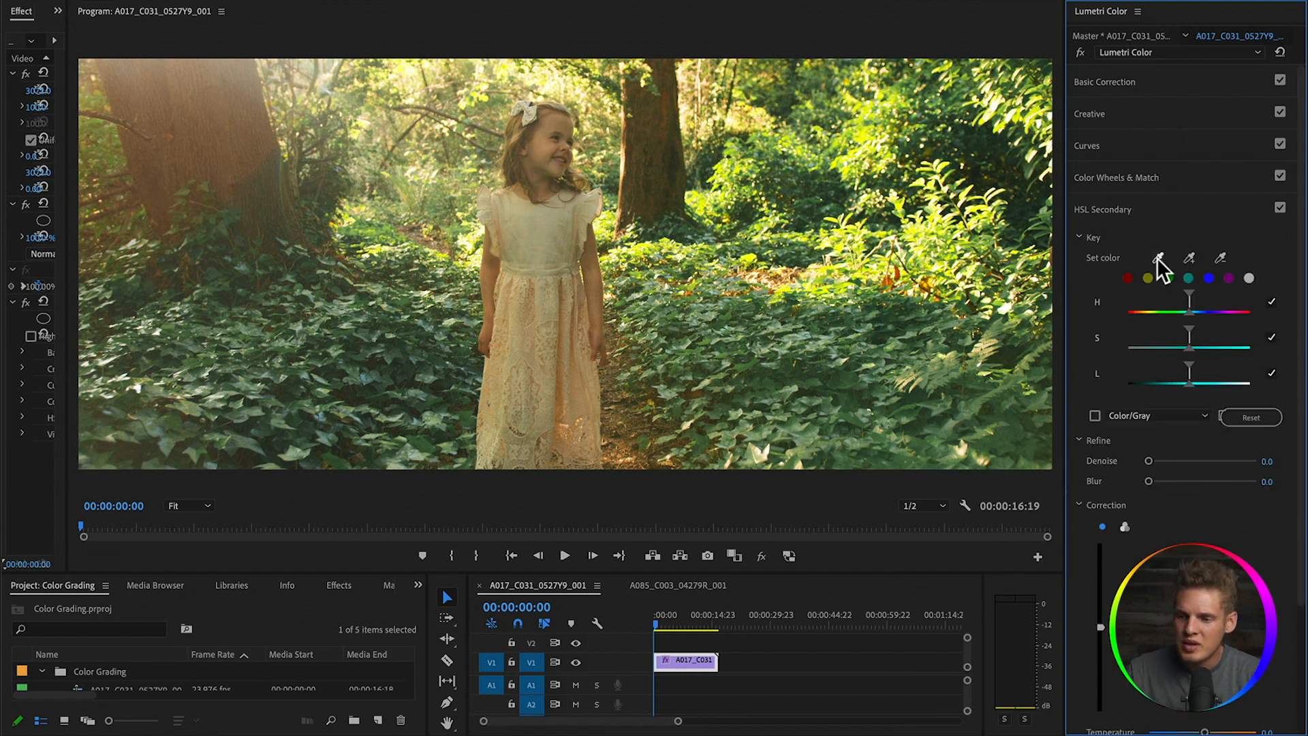
click(800, 333)
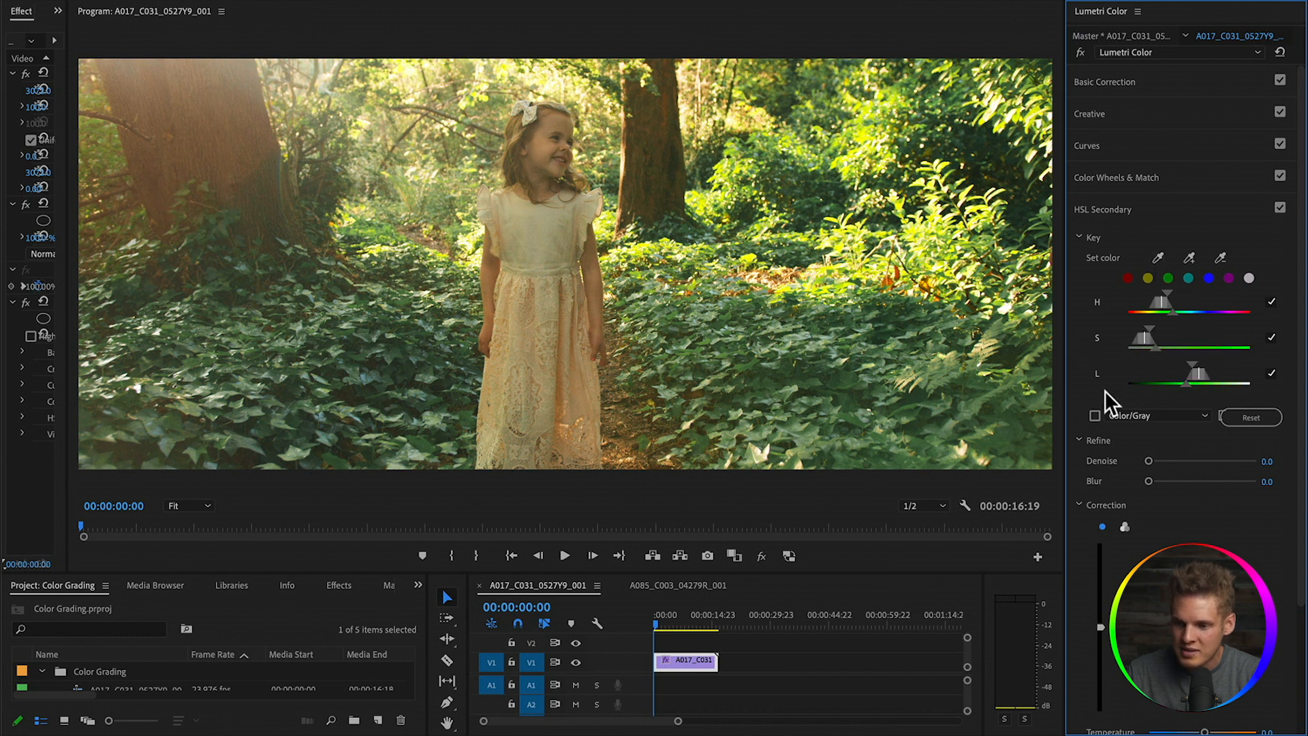
click(1095, 415)
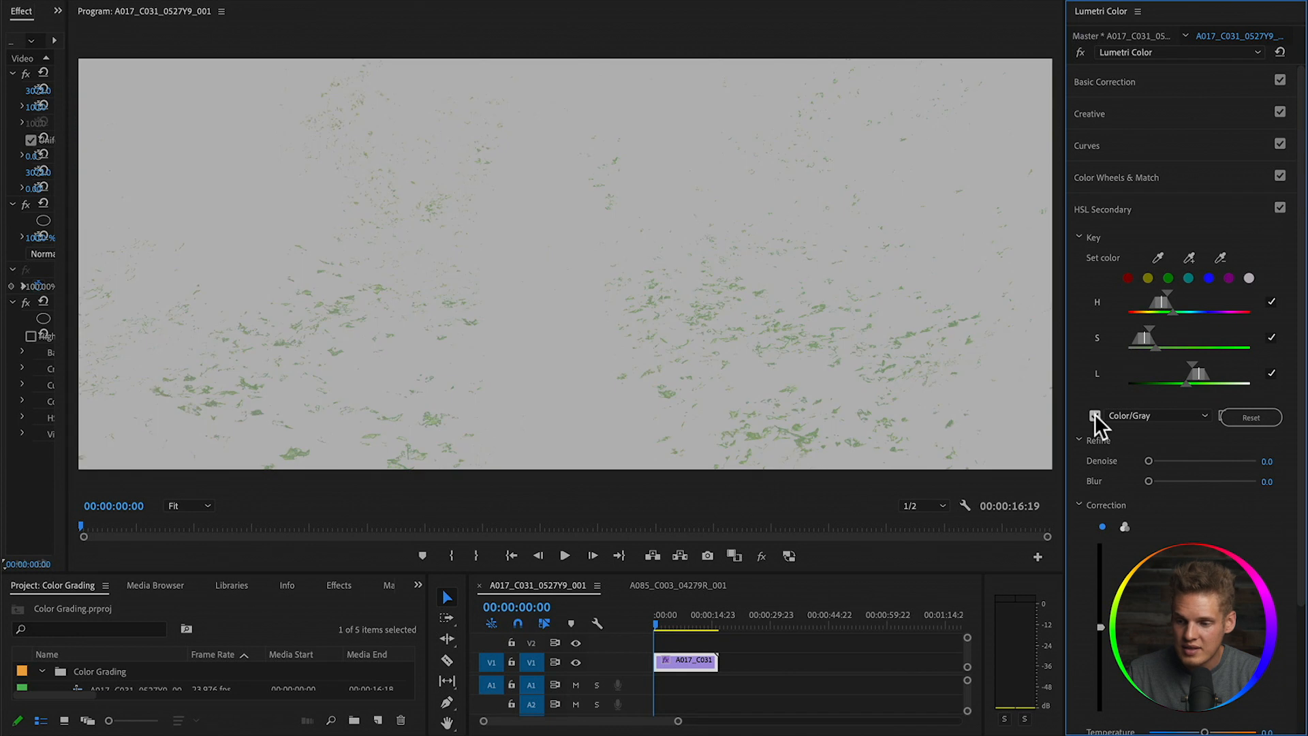
- Refine the key's hue, saturation and luminance ranges to exclude the dress, and raise denoise to 26.6
click(1168, 291)
drag(1175, 290, 1177, 290)
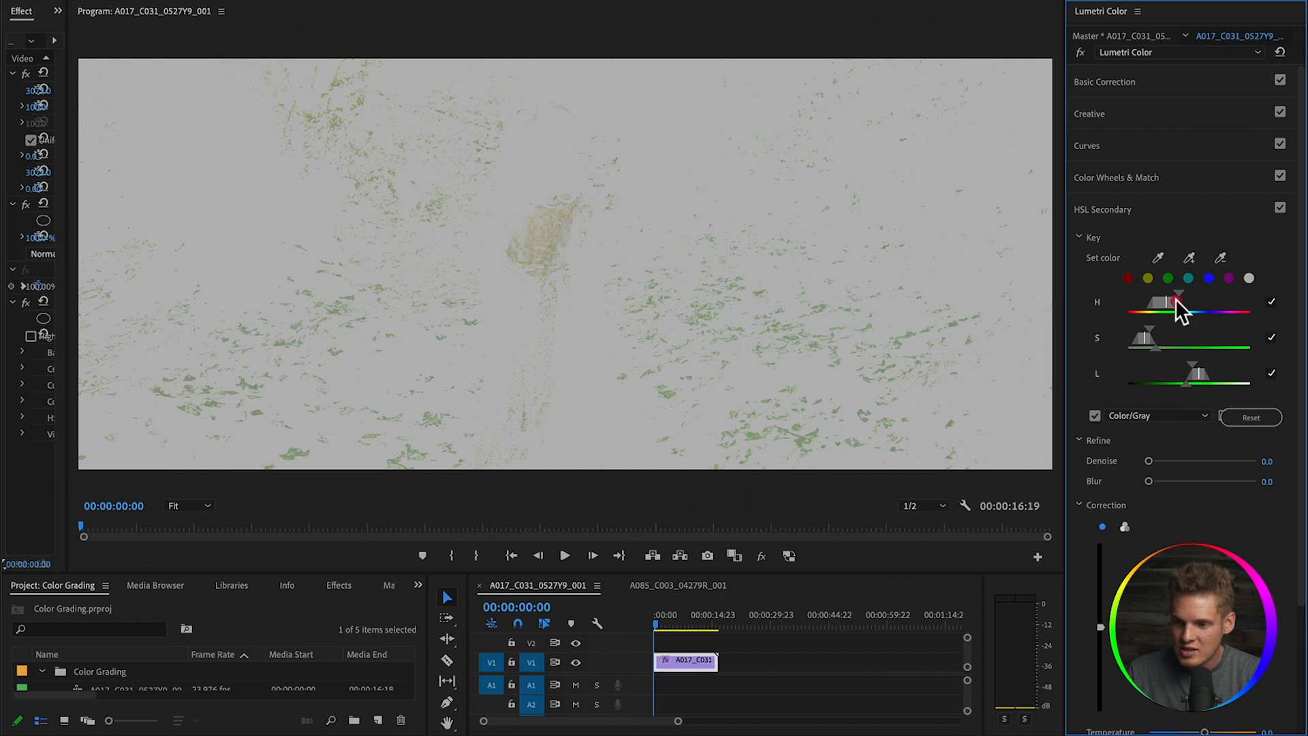
drag(1175, 300, 1177, 297)
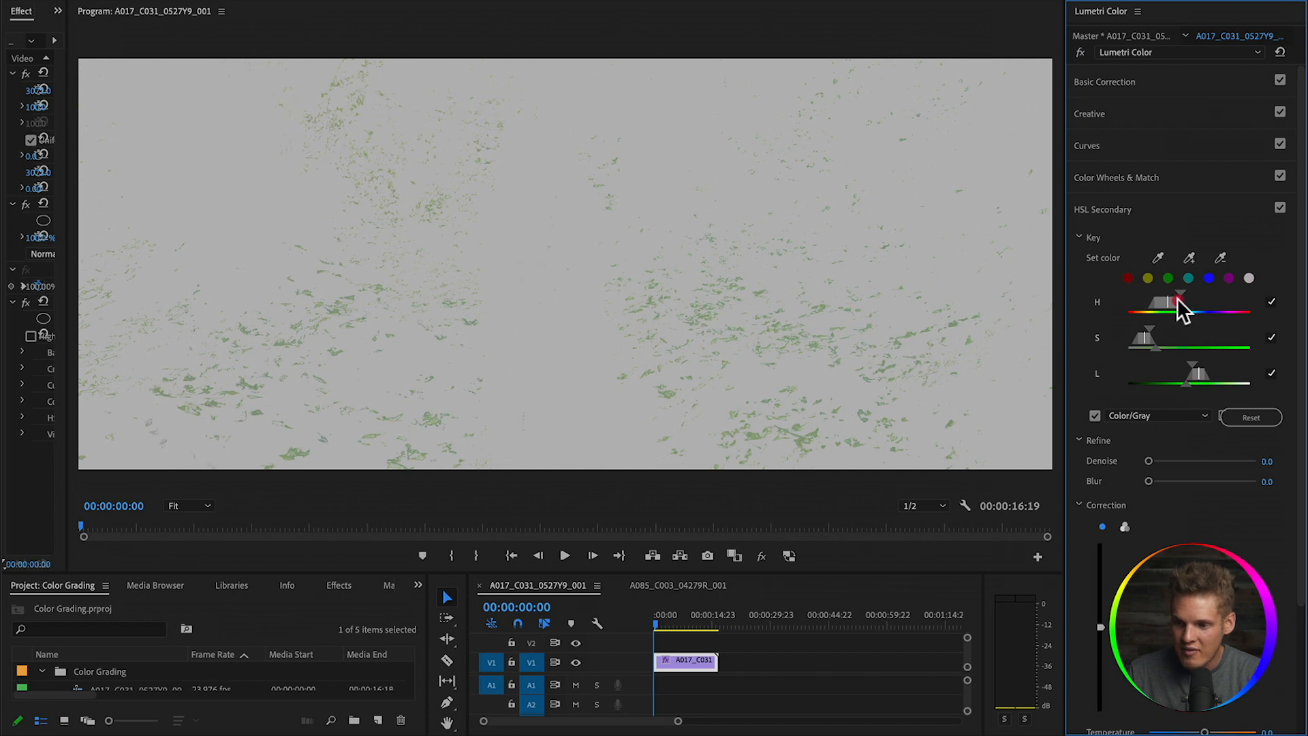
click(1159, 329)
mouse_move(1169, 325)
mouse_down()
mouse_move(1209, 326)
mouse_move(1177, 339)
mouse_up()
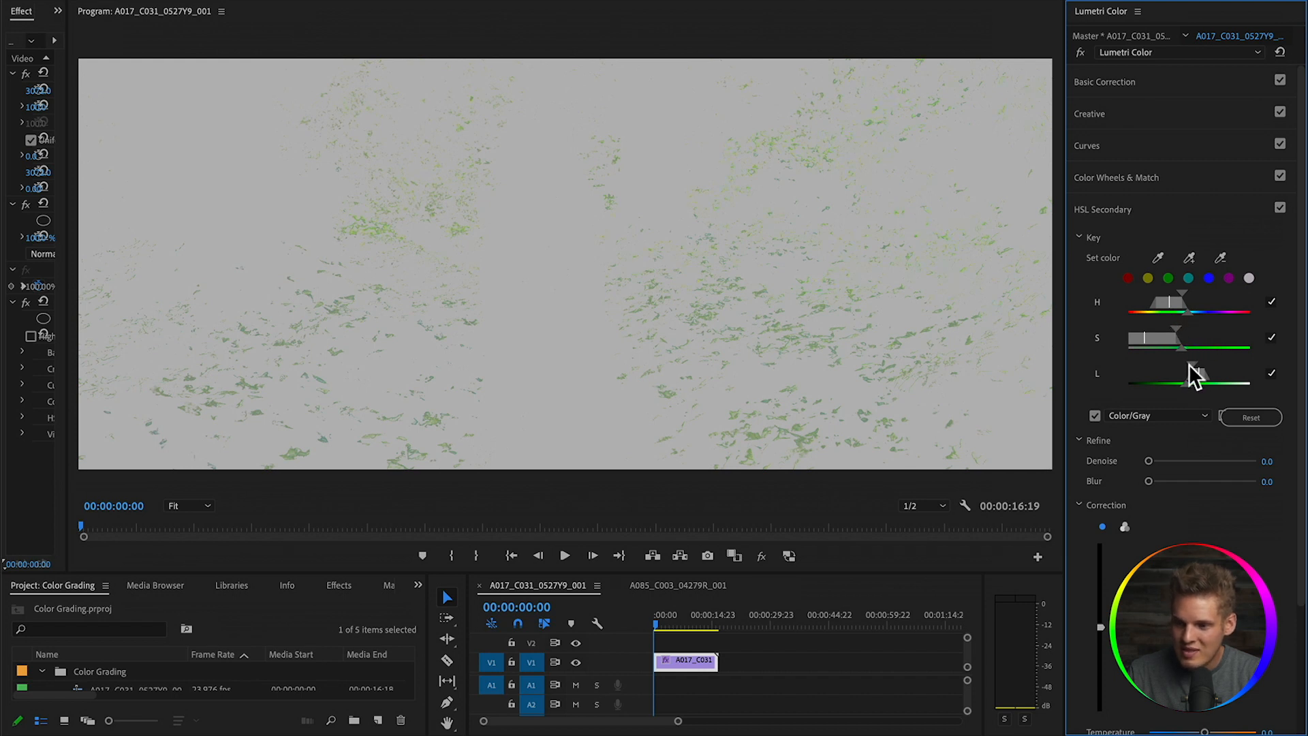
click(1189, 366)
drag(1180, 366, 1155, 373)
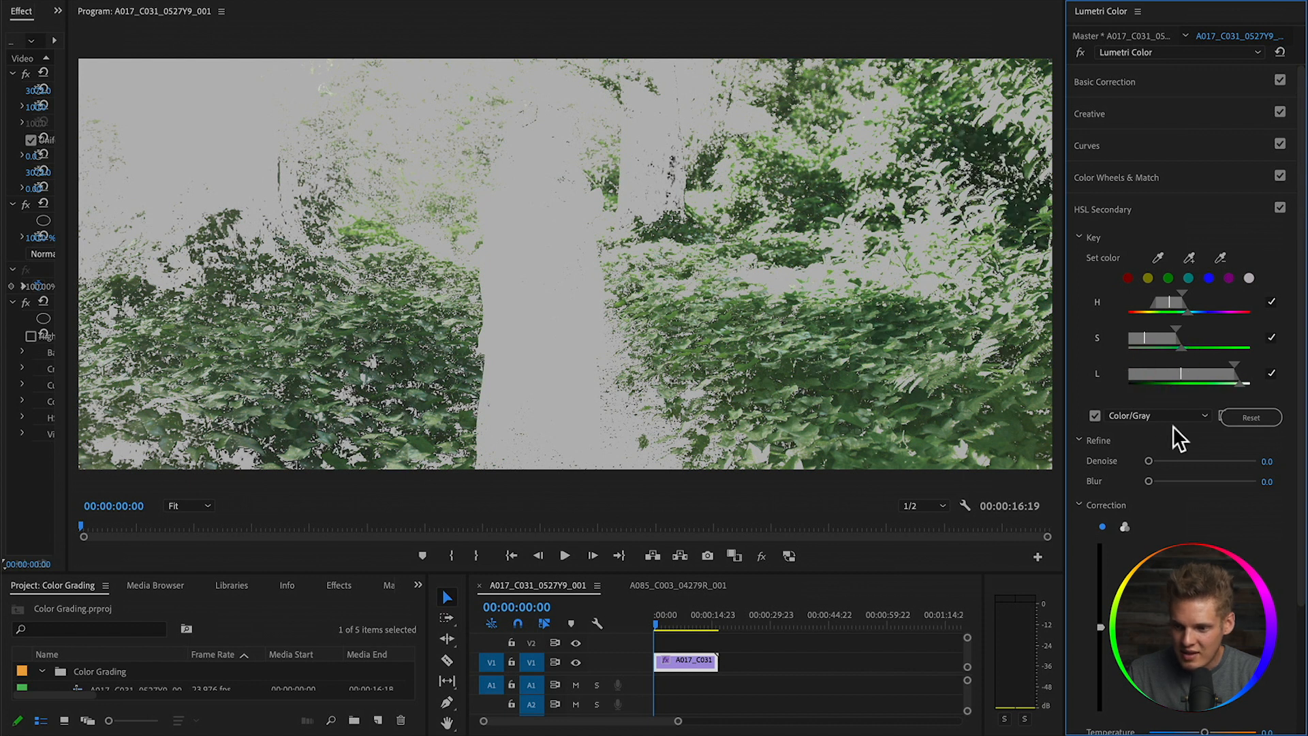
mouse_move(1161, 460)
mouse_down()
mouse_move(1179, 460)
mouse_move(1173, 480)
mouse_up()
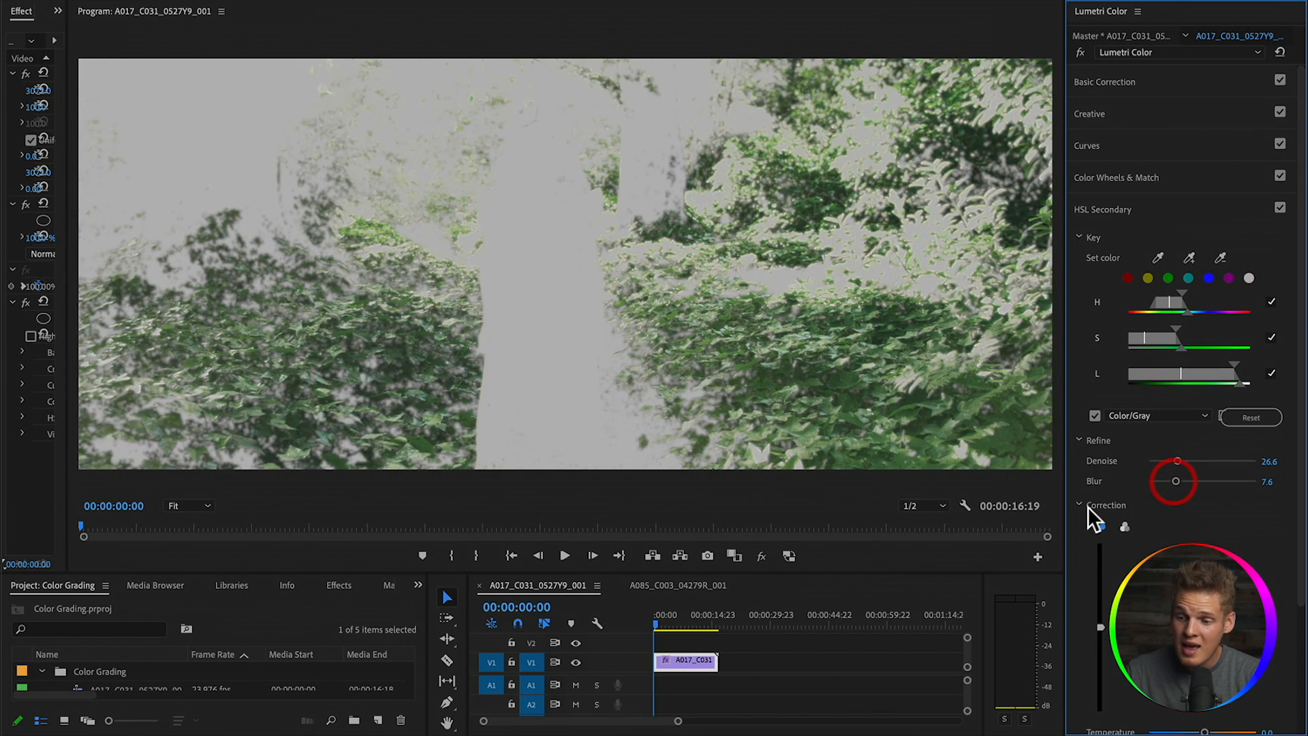
- Shift the keyed foliage toward a muted mauve with the mask preview off, discarding a brightness change
scroll(1075, 557, down, 3)
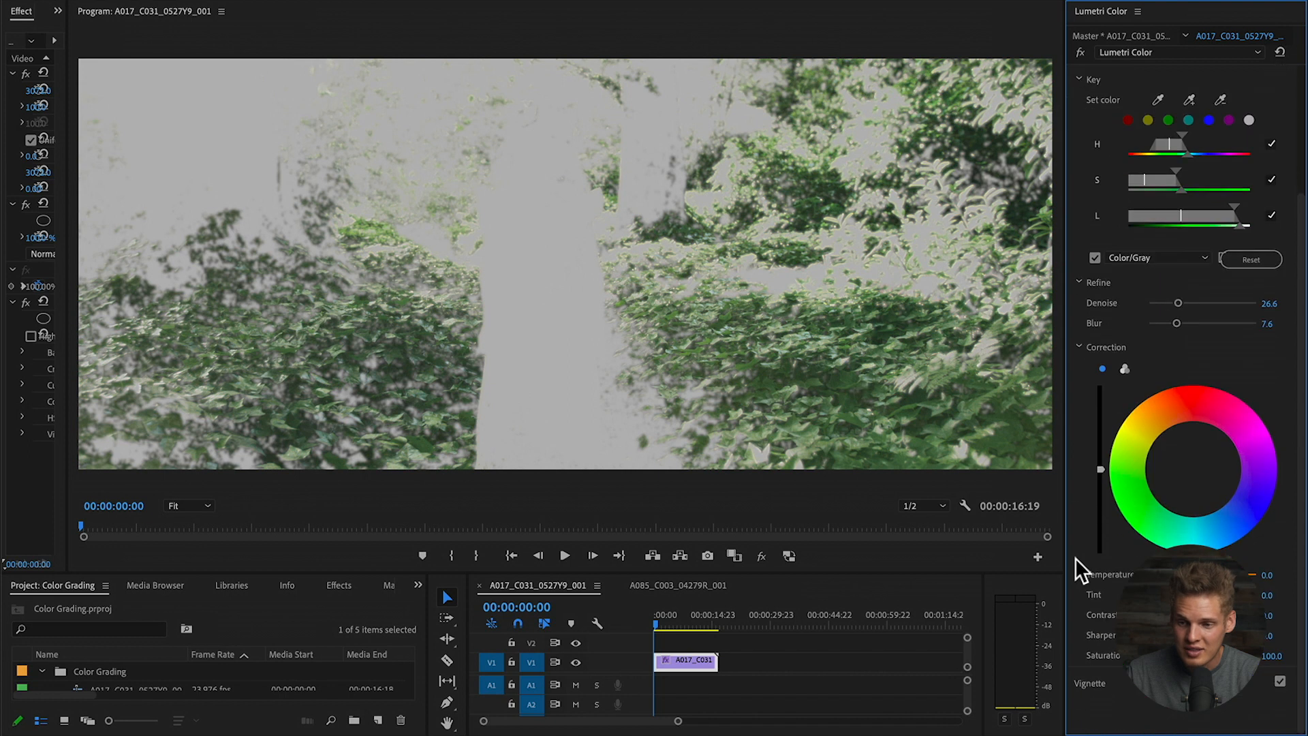
mouse_move(1101, 468)
mouse_down()
mouse_move(1100, 431)
mouse_move(1098, 465)
mouse_up()
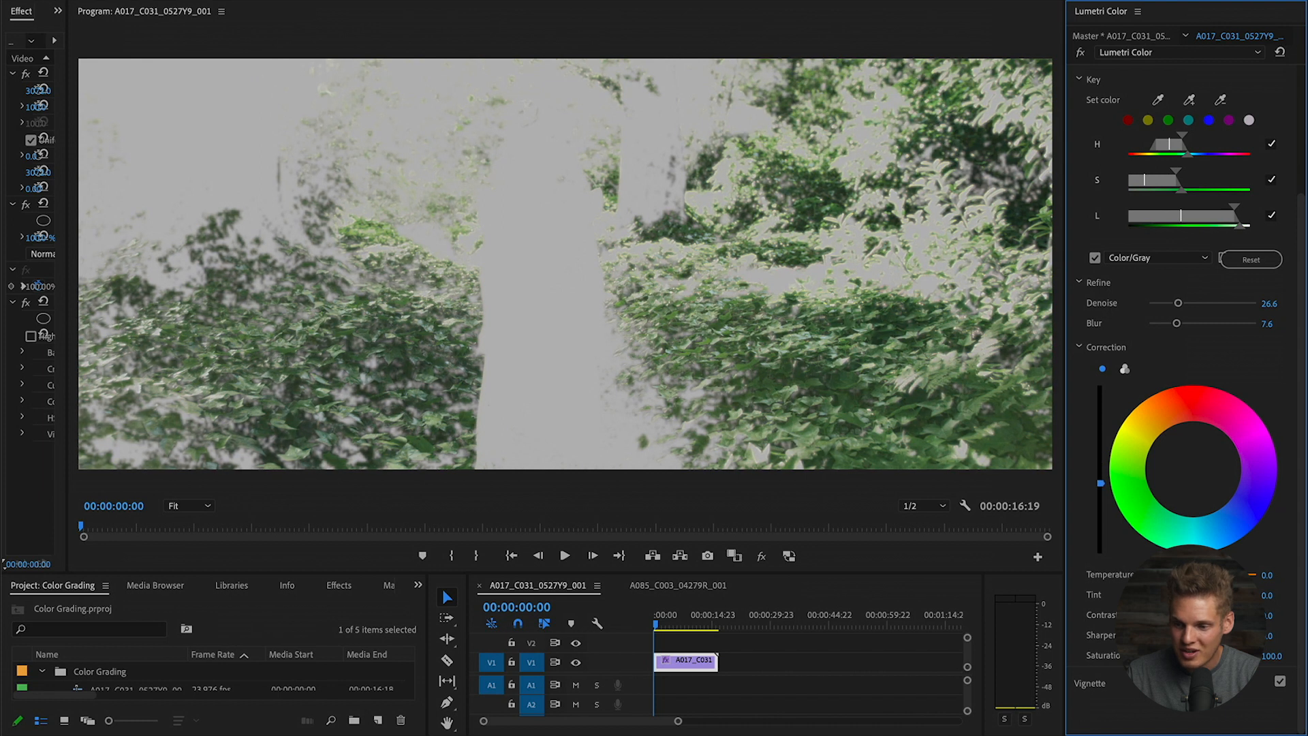
key(super+z)
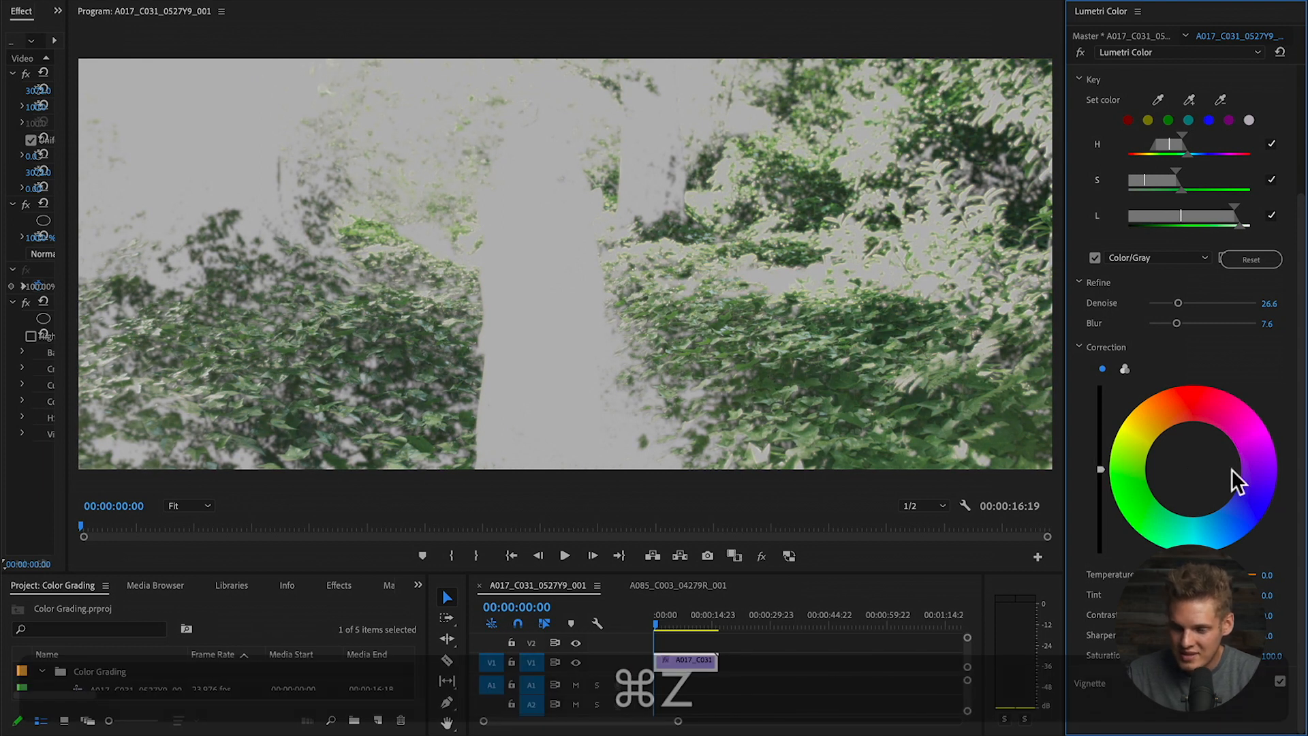
drag(1192, 467, 1259, 418)
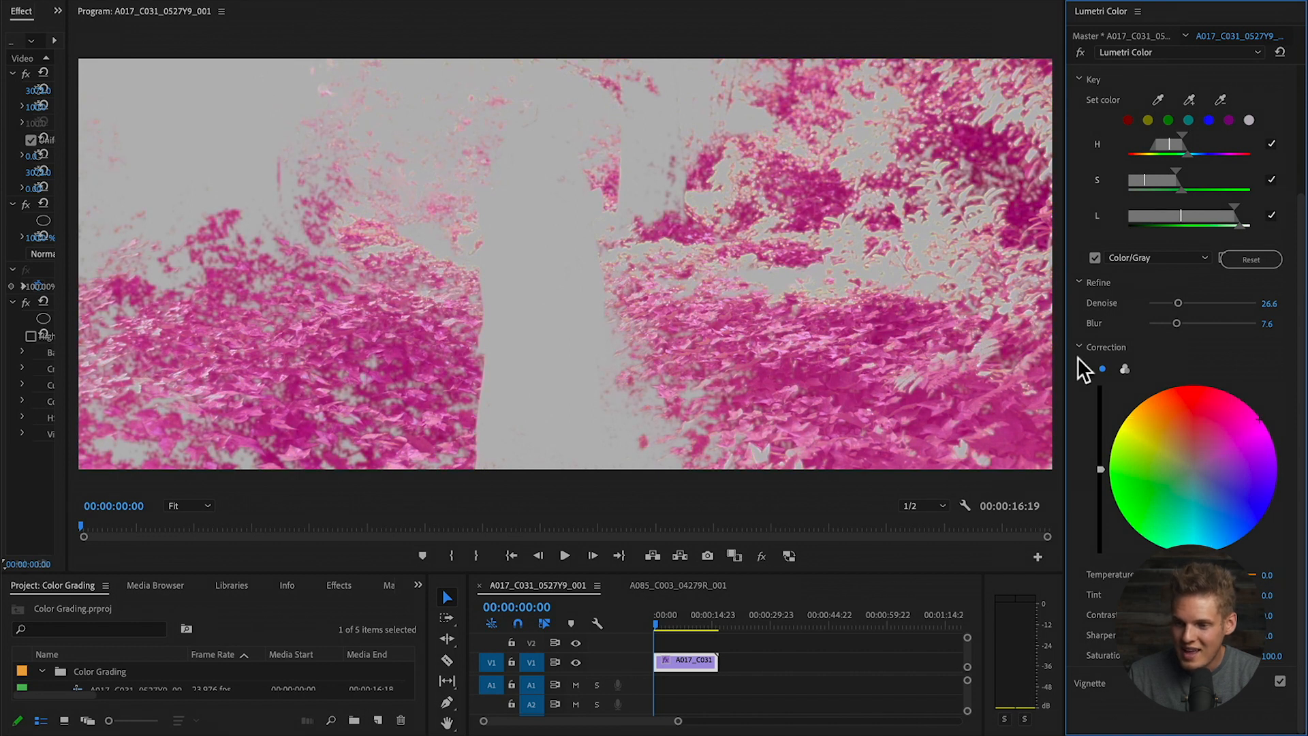
click(1089, 255)
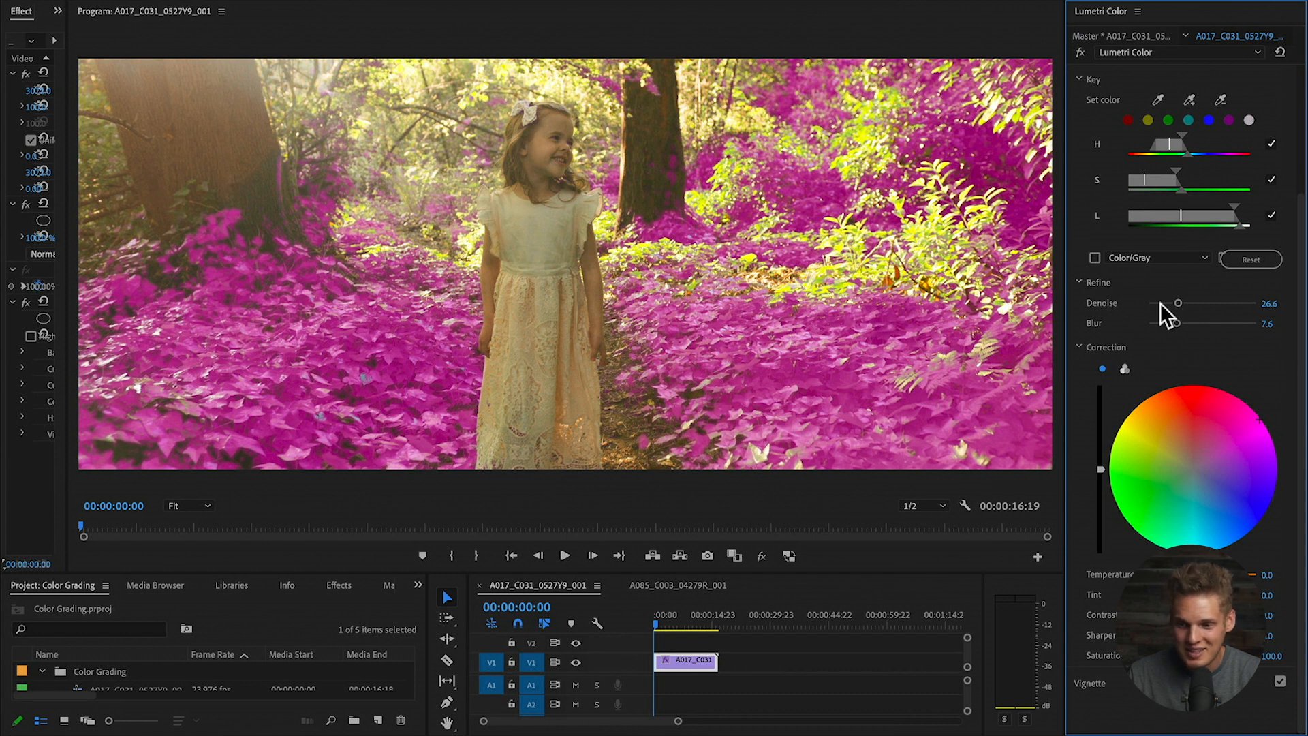
drag(1258, 417, 1198, 465)
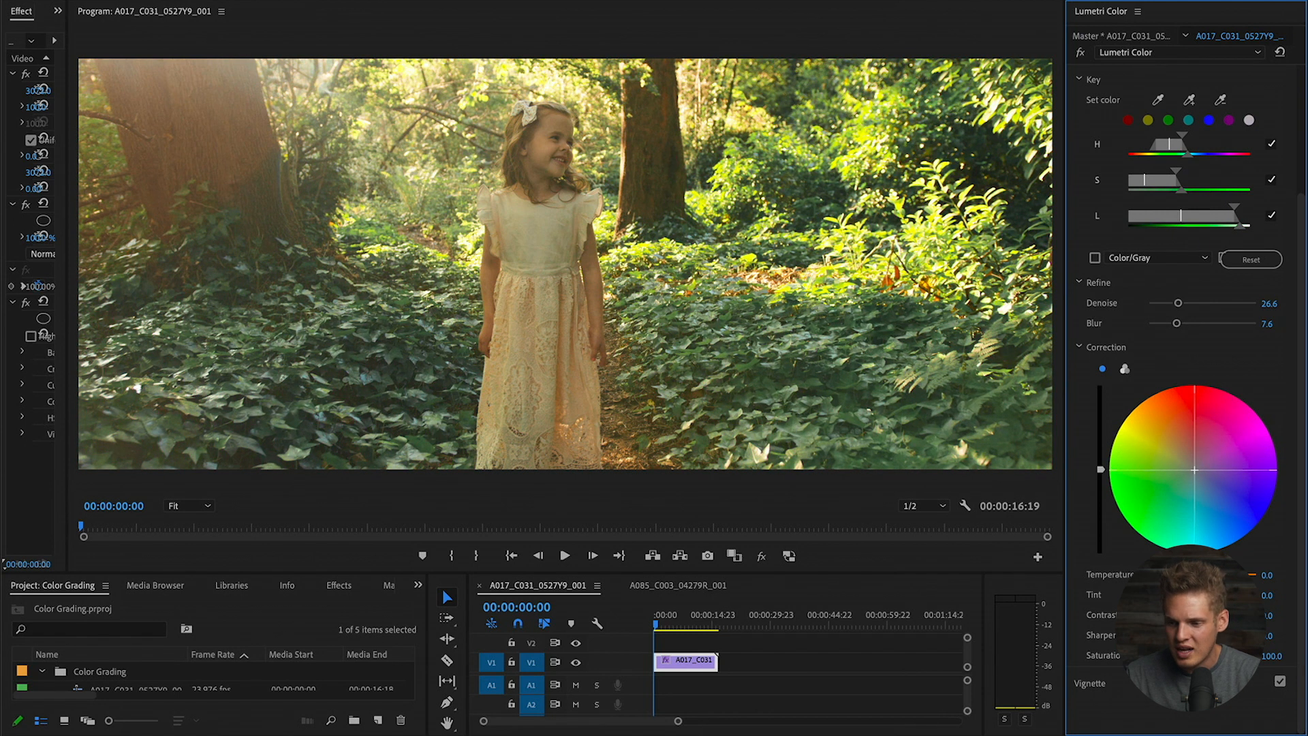
- Disable the HSL Secondary section and return focus to the timeline
scroll(1077, 154, up, 5)
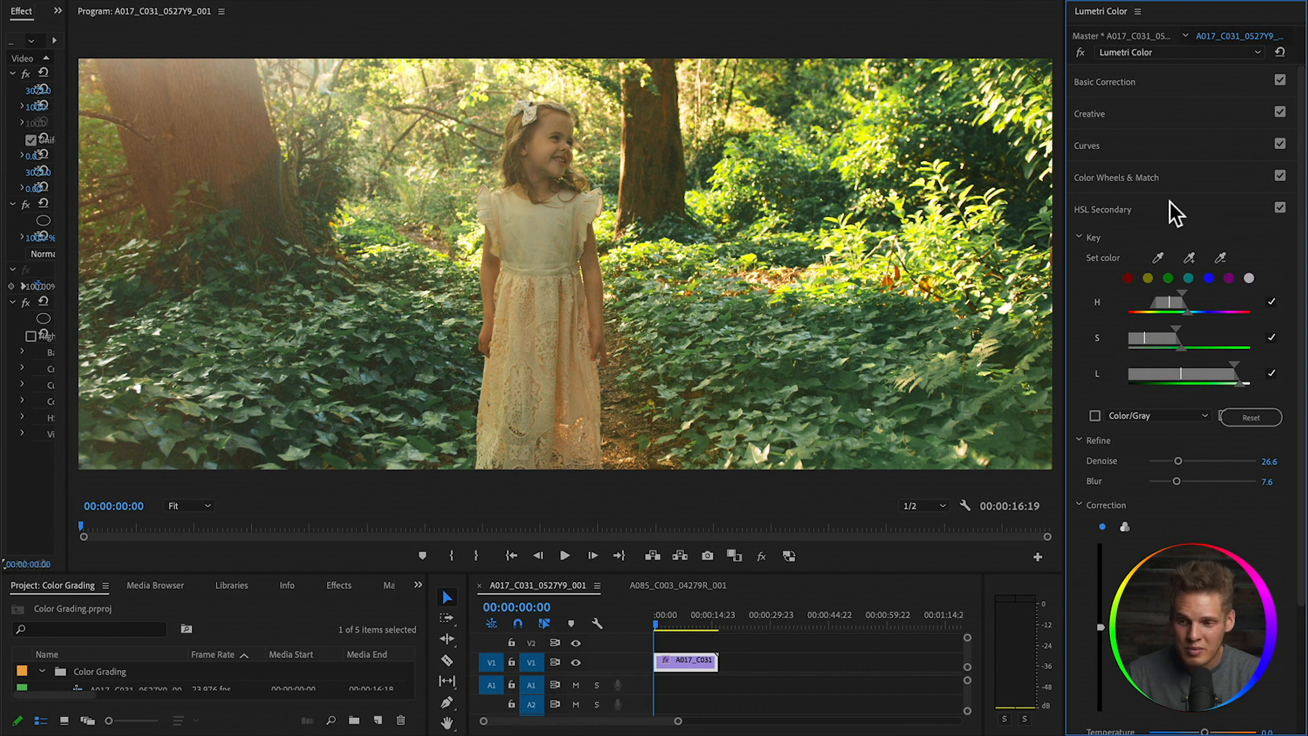
scroll(1074, 523, down, 3)
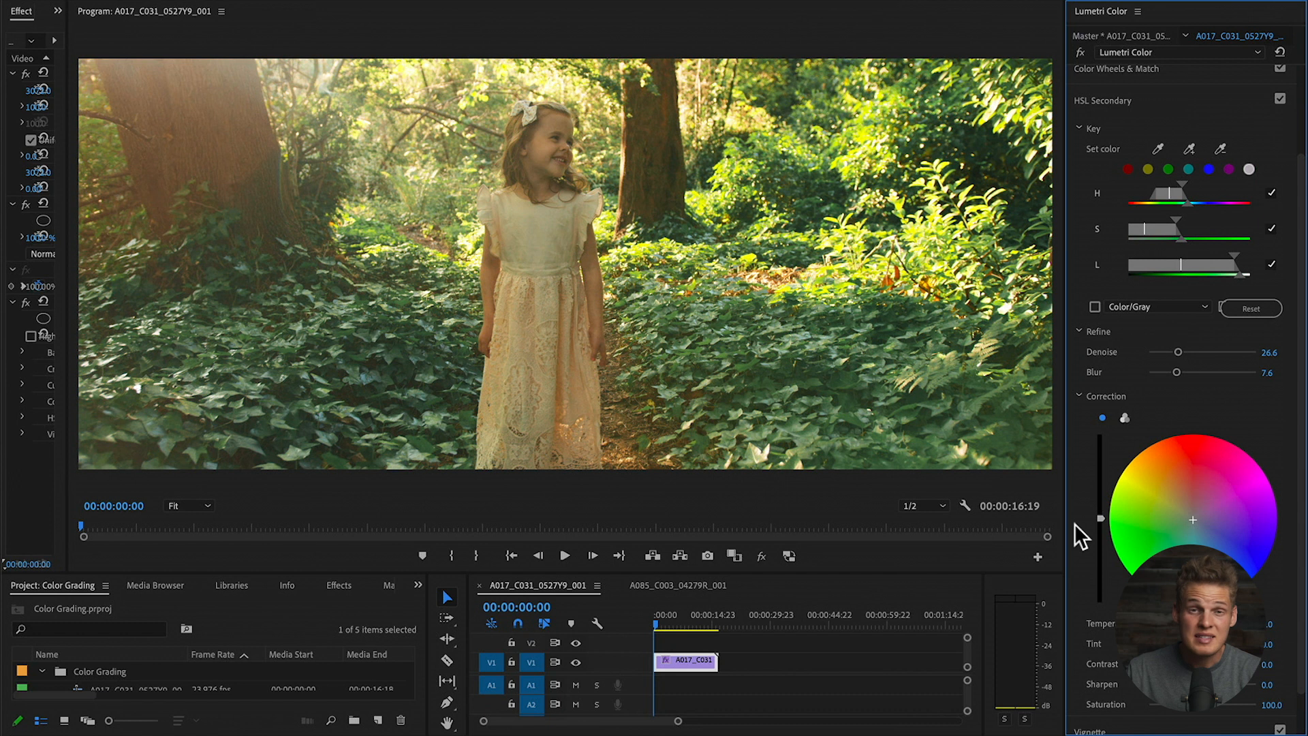
scroll(1074, 523, down, 1)
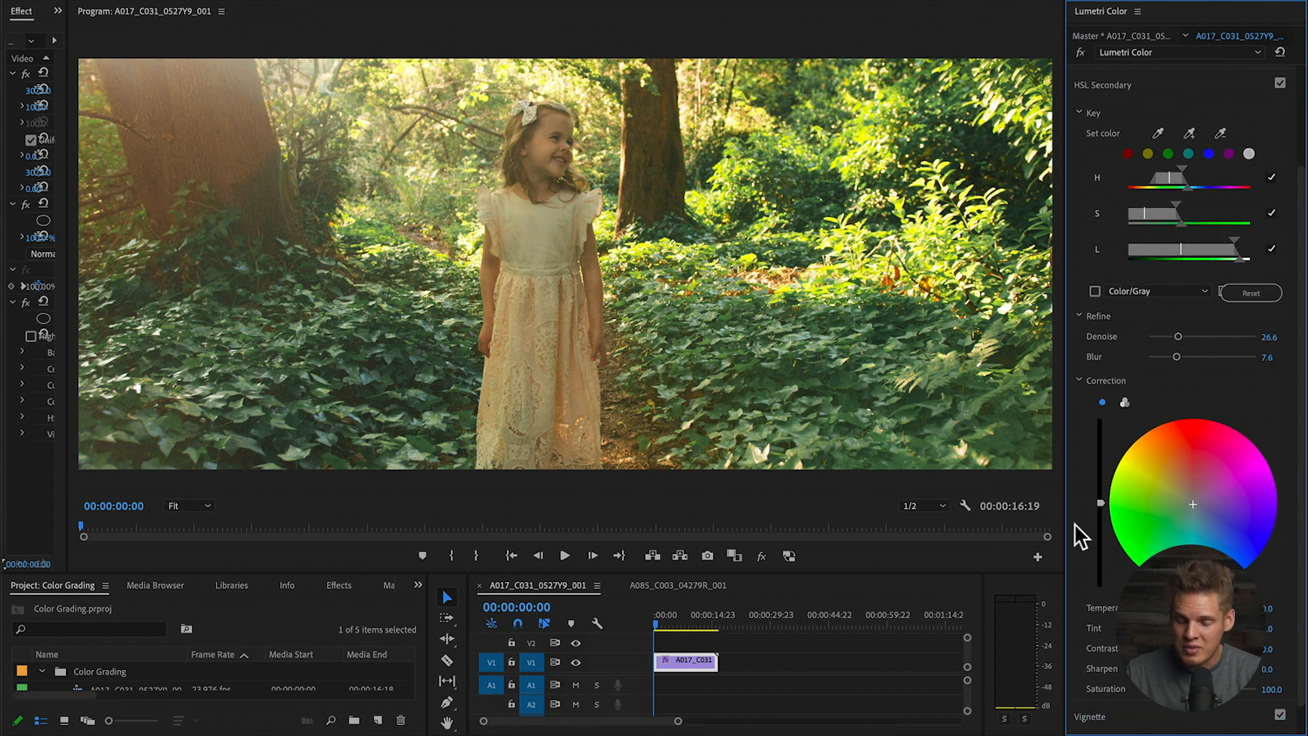
scroll(1074, 524, up, 3)
scroll(1074, 523, down, 3)
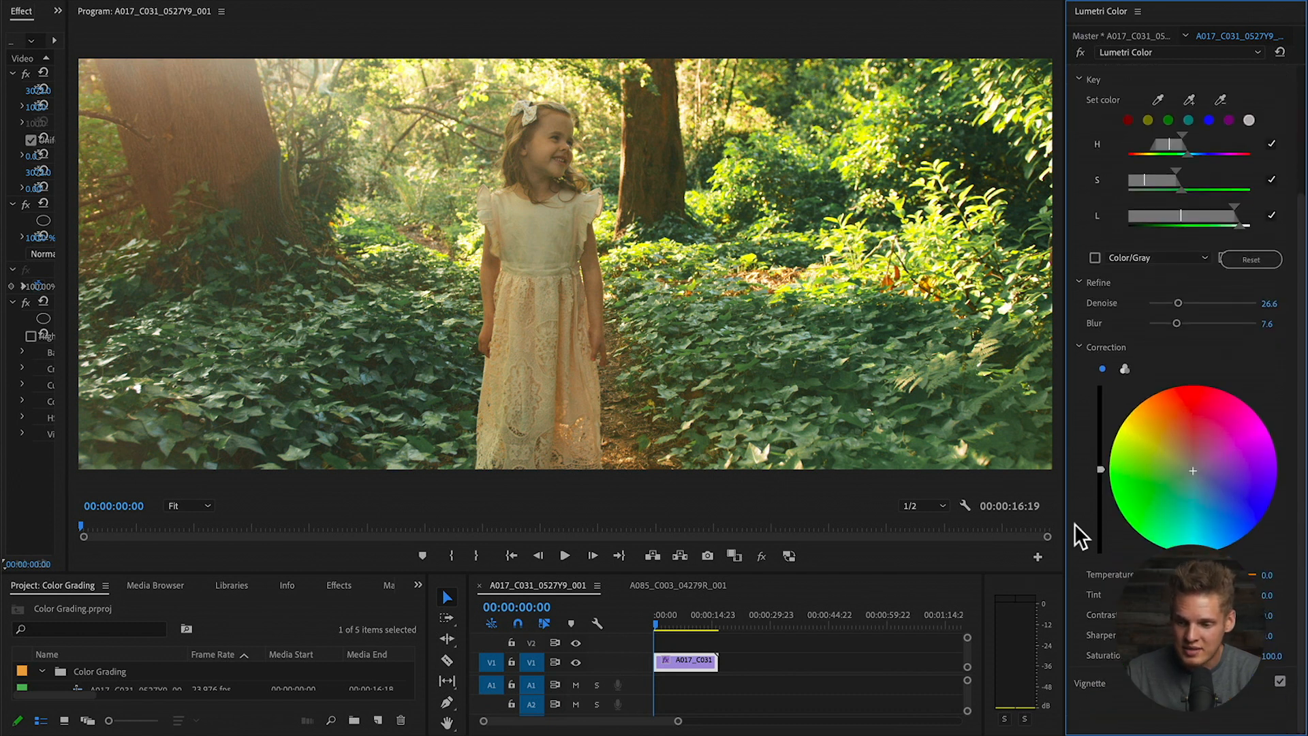
scroll(1074, 523, up, 3)
click(1278, 208)
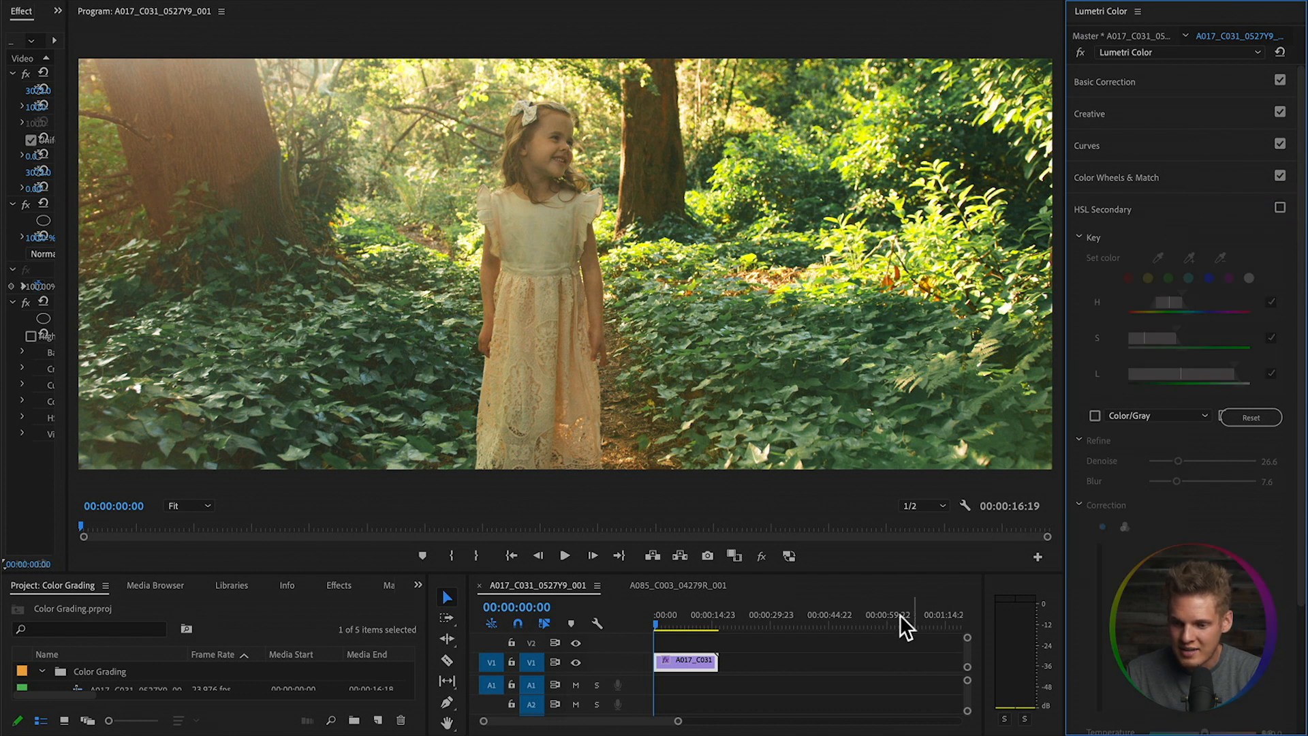
click(690, 660)
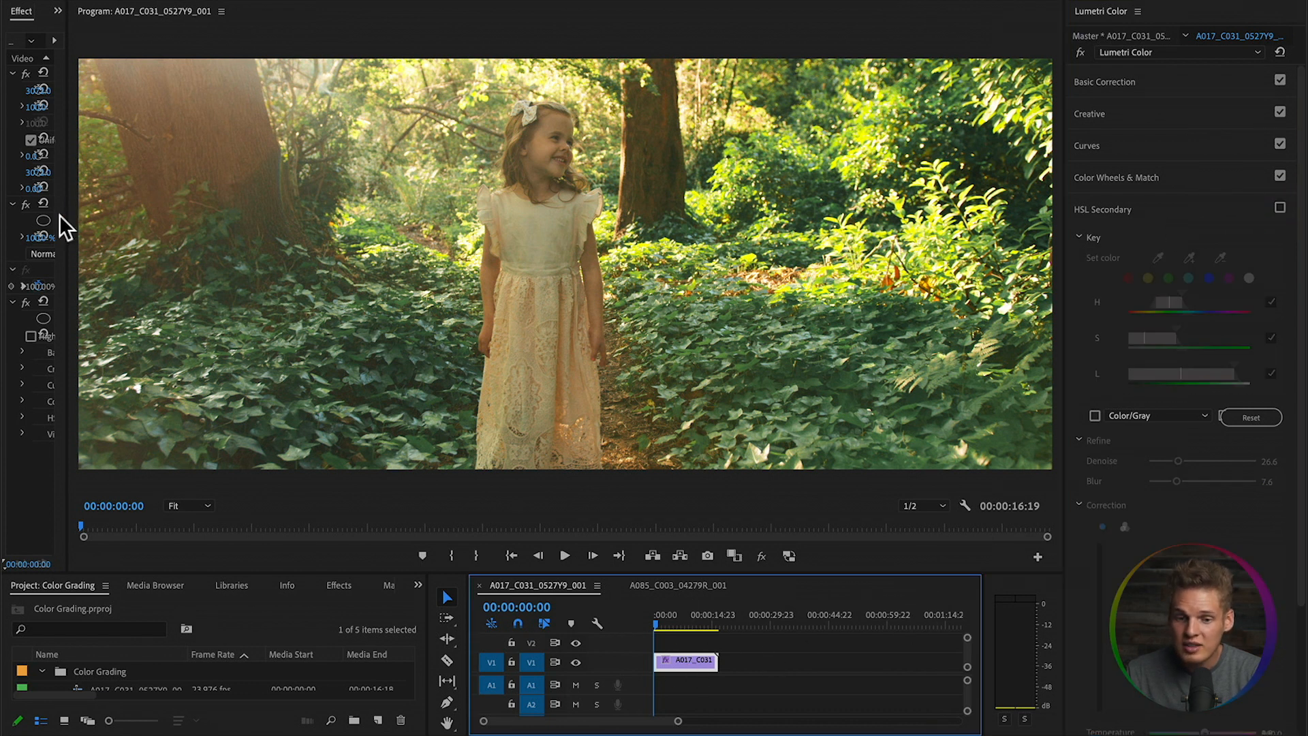
drag(68, 211, 150, 223)
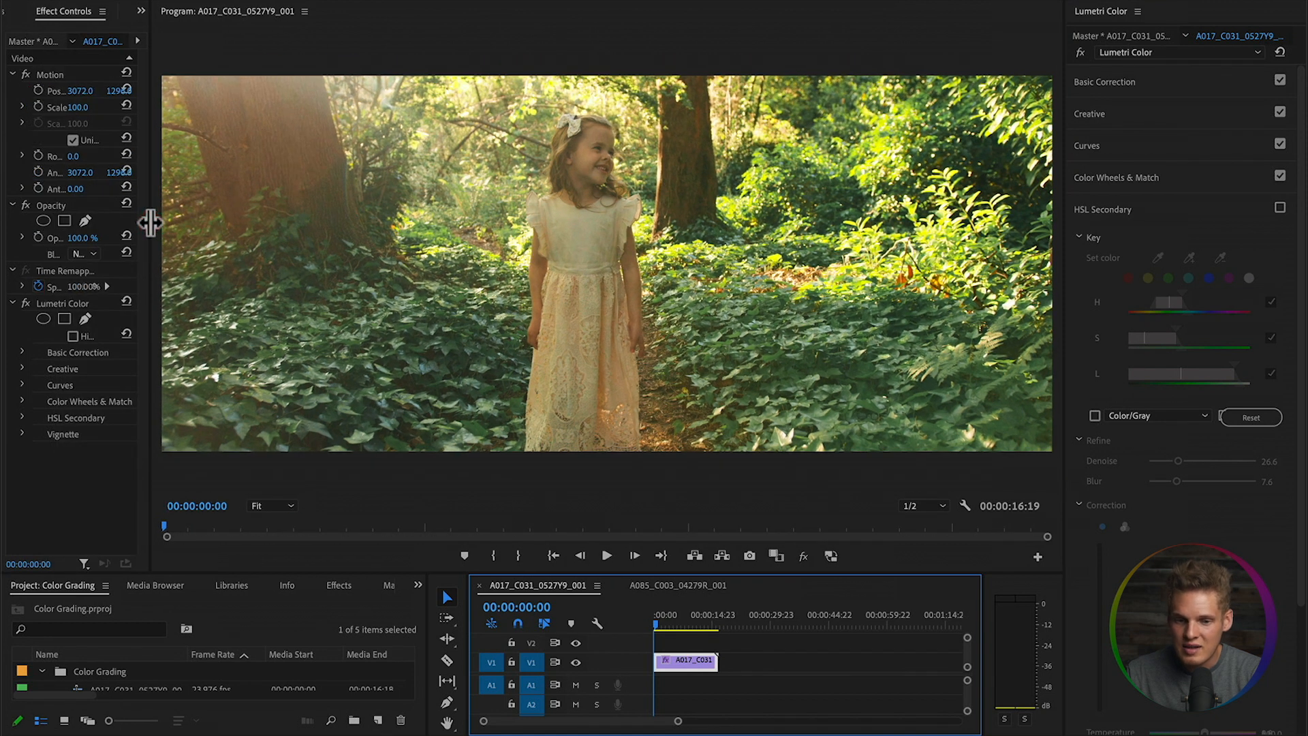
click(25, 302)
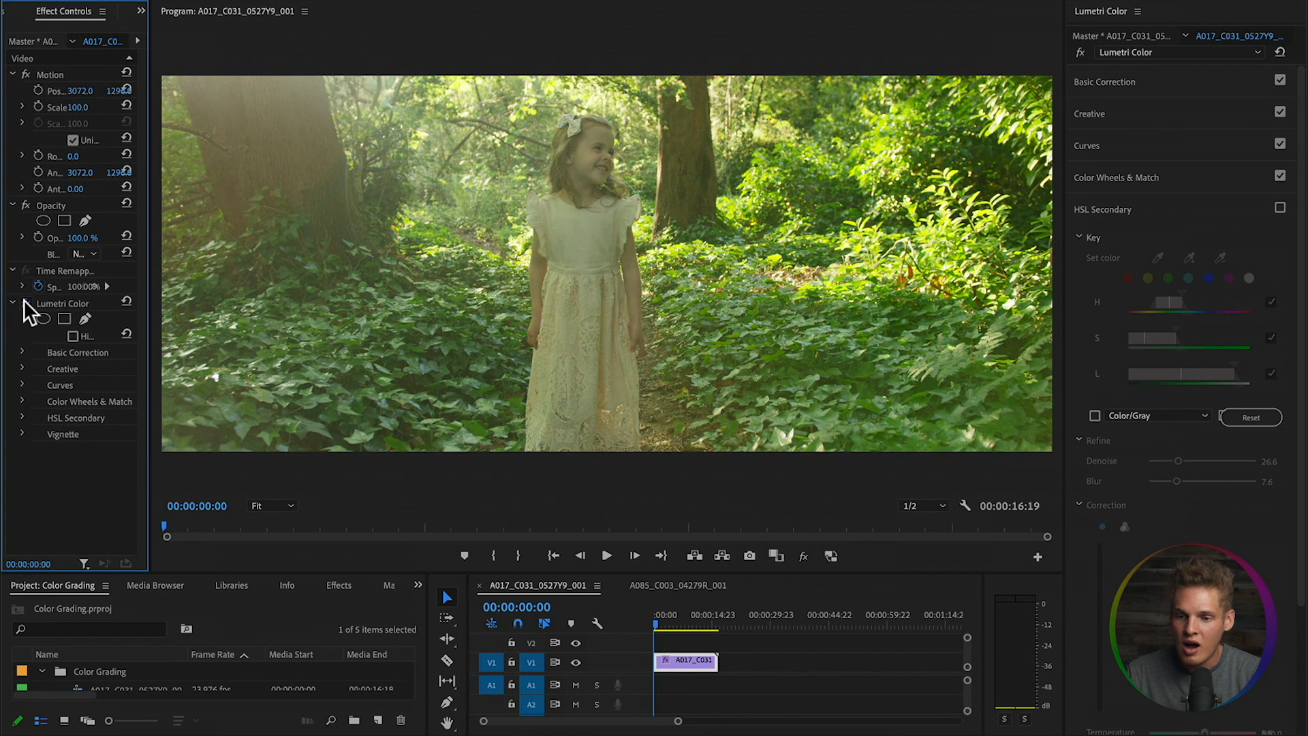
click(23, 302)
click(24, 302)
click(24, 302)
click(23, 302)
click(24, 302)
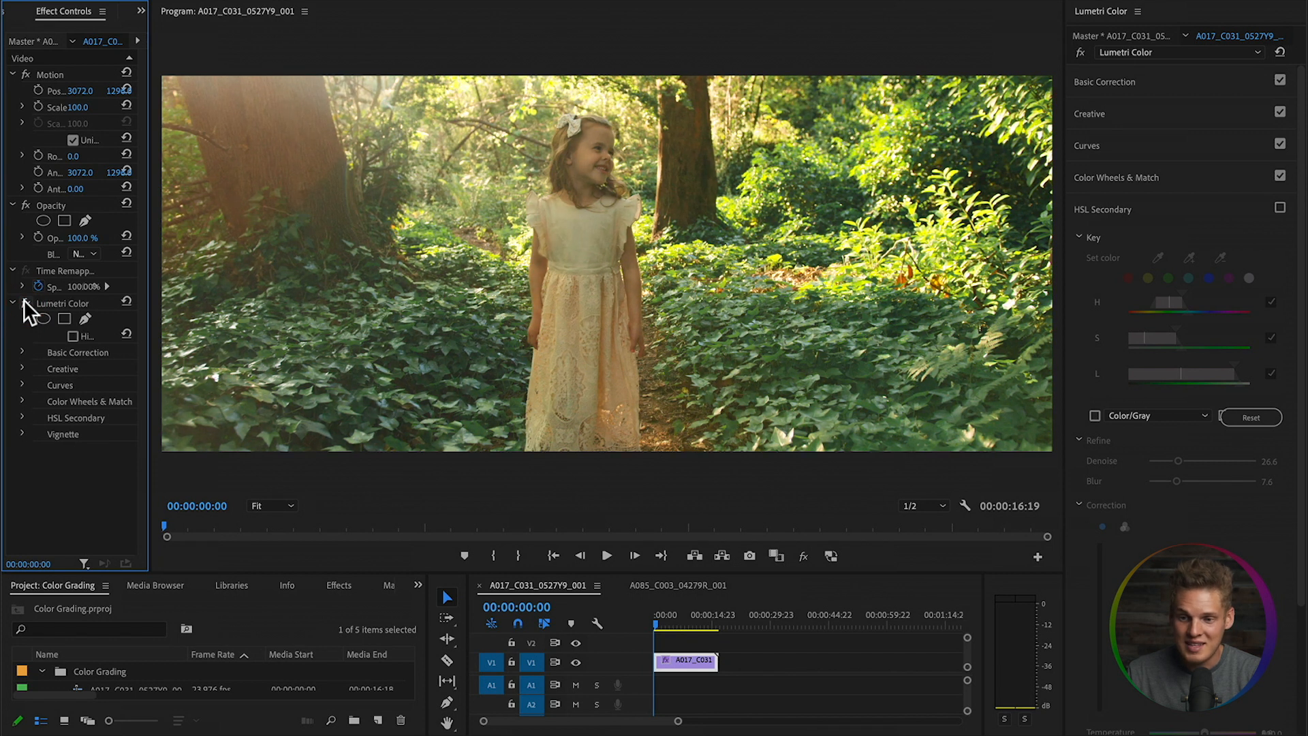
click(24, 302)
click(23, 301)
click(24, 302)
click(23, 302)
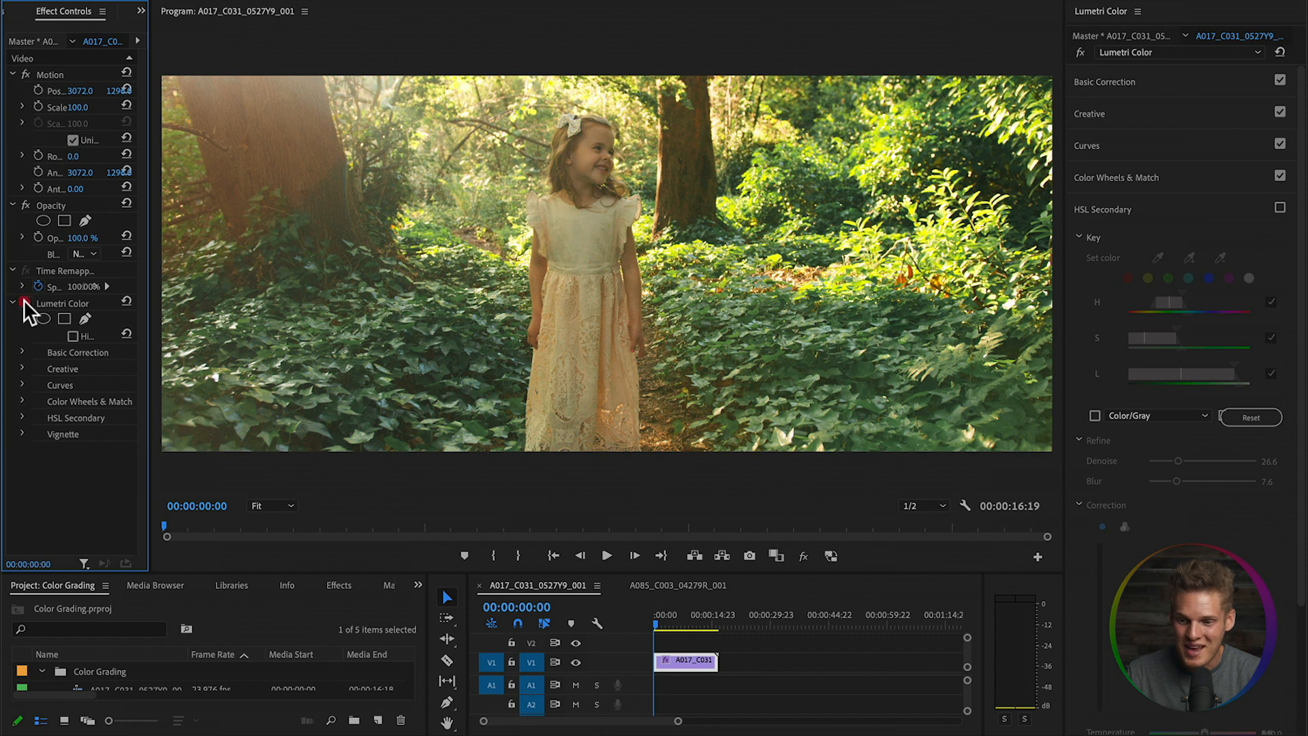
click(24, 302)
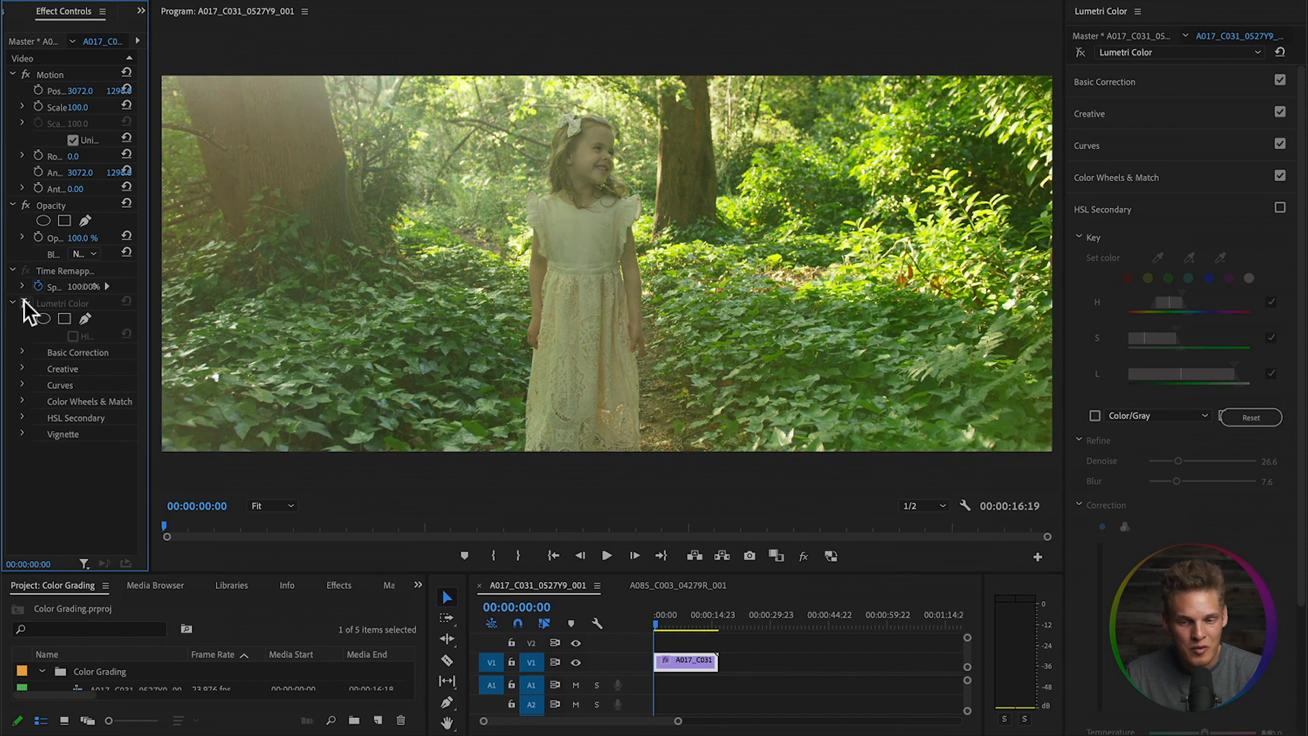
click(24, 302)
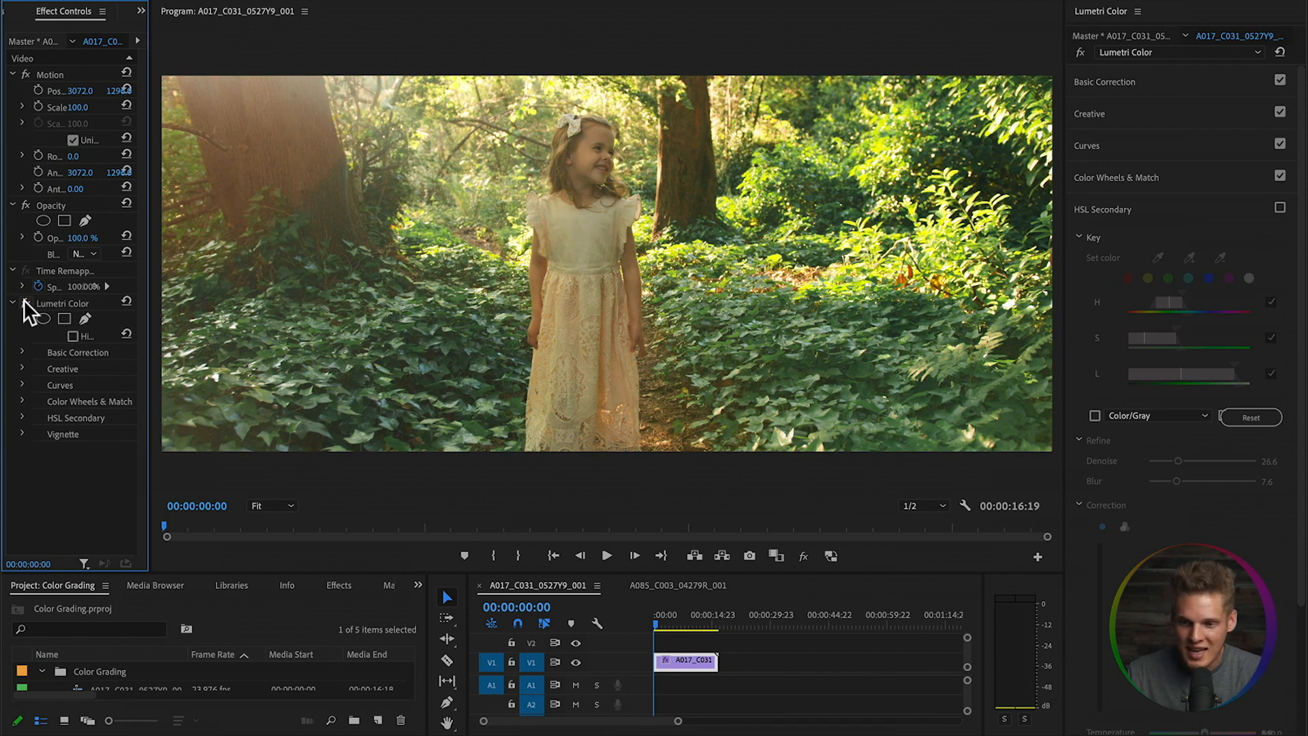
drag(149, 365, 96, 366)
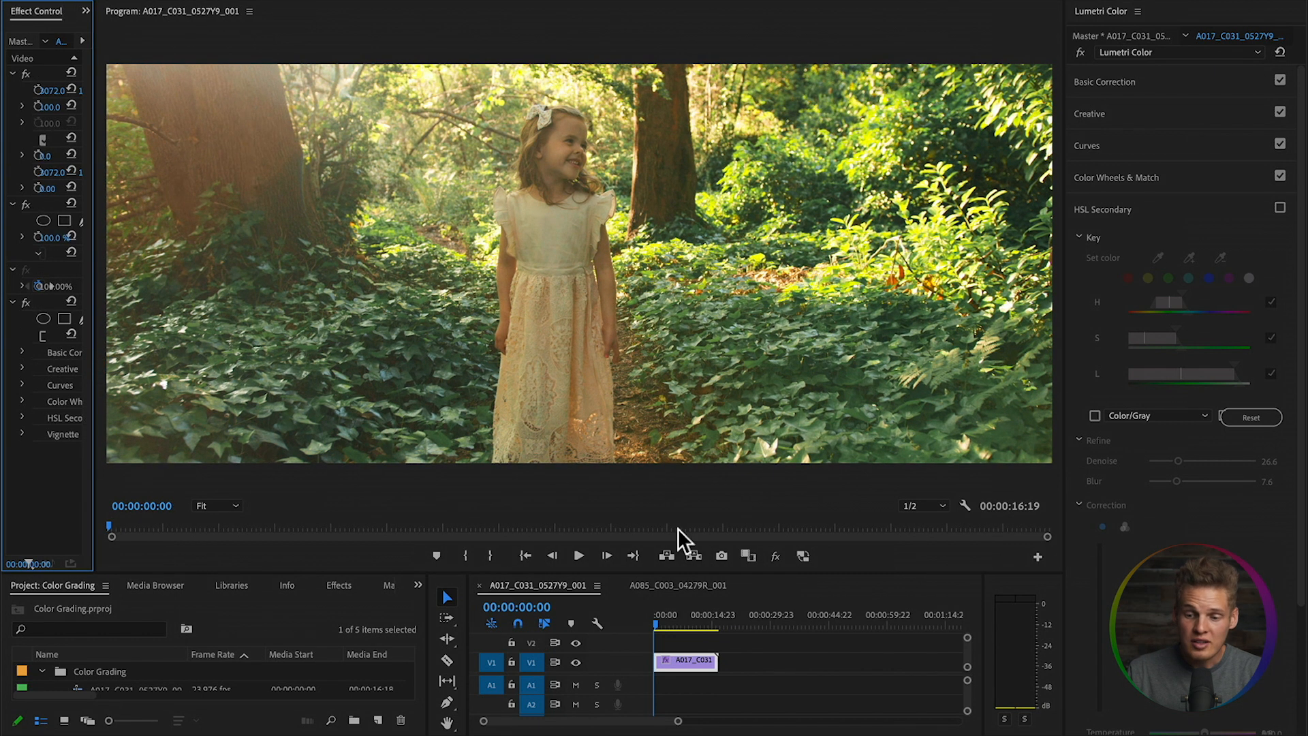
- Select the interview clip in the A085 sequence and apply the Aevium look at reduced intensity
click(699, 586)
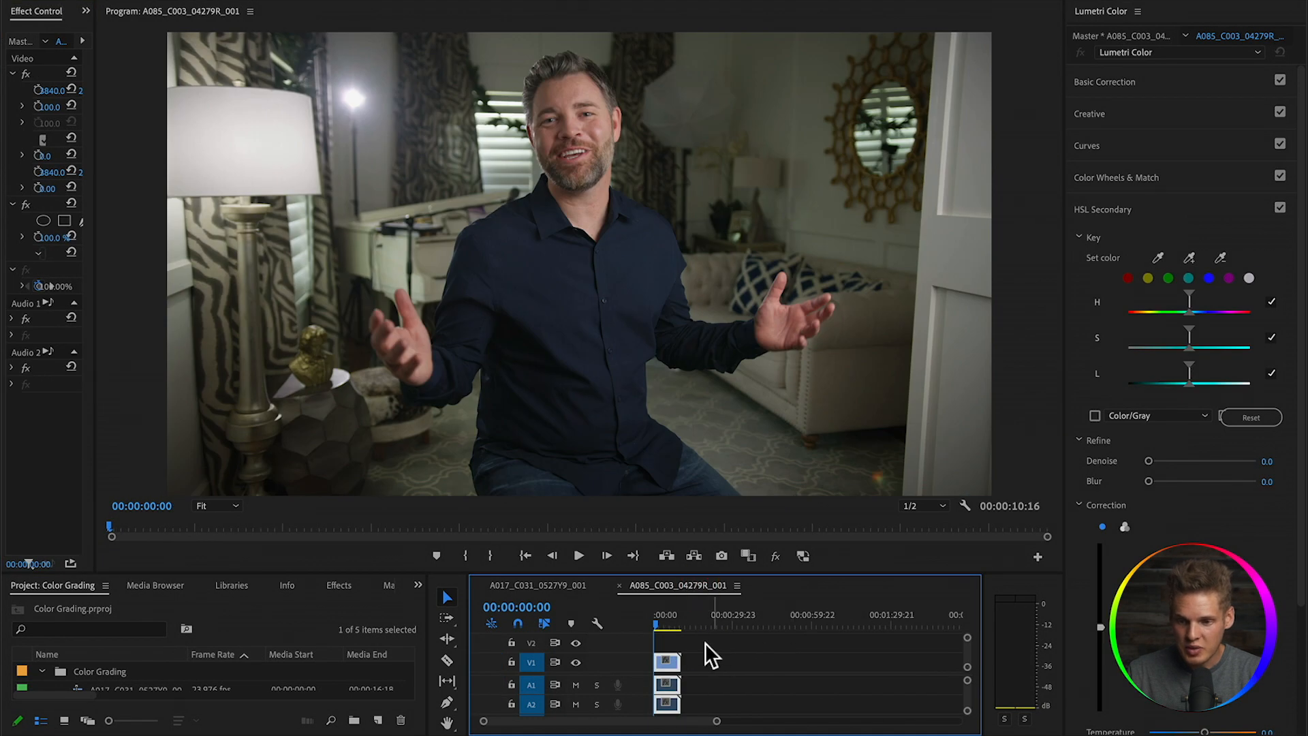
click(712, 647)
click(671, 664)
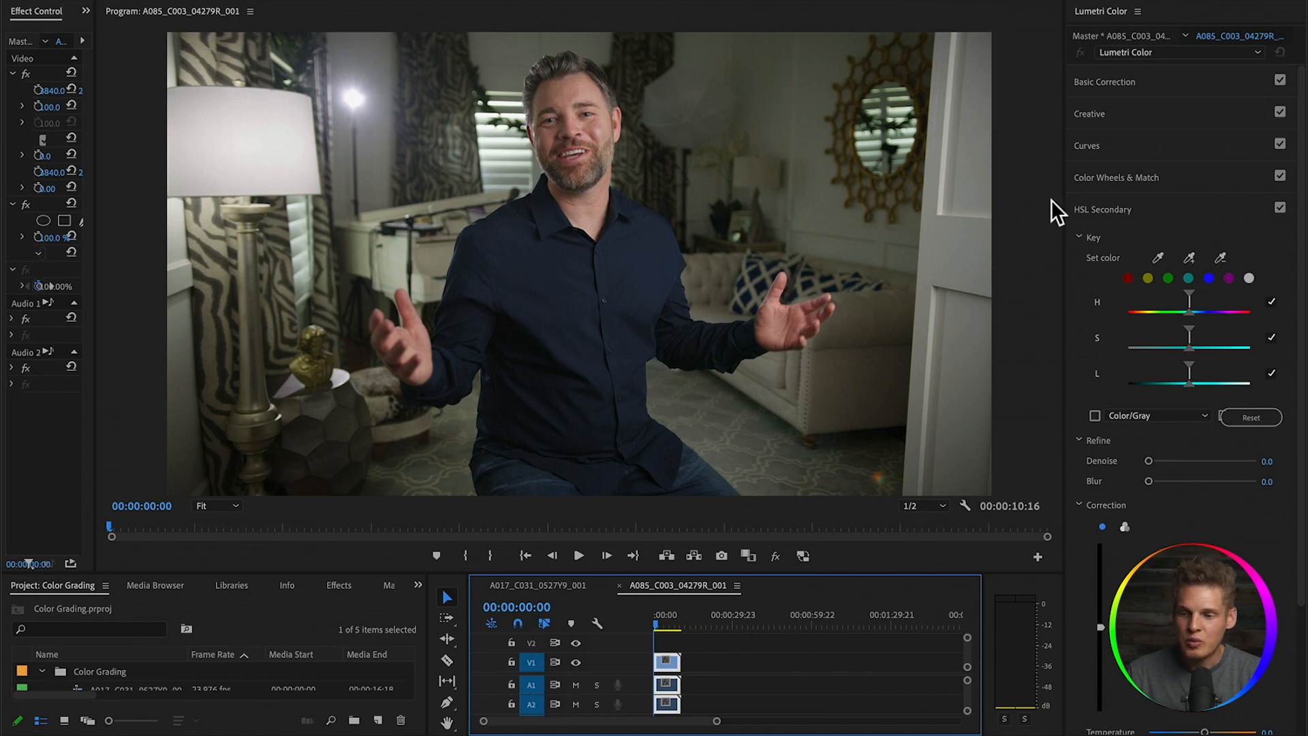
click(1153, 113)
click(1175, 136)
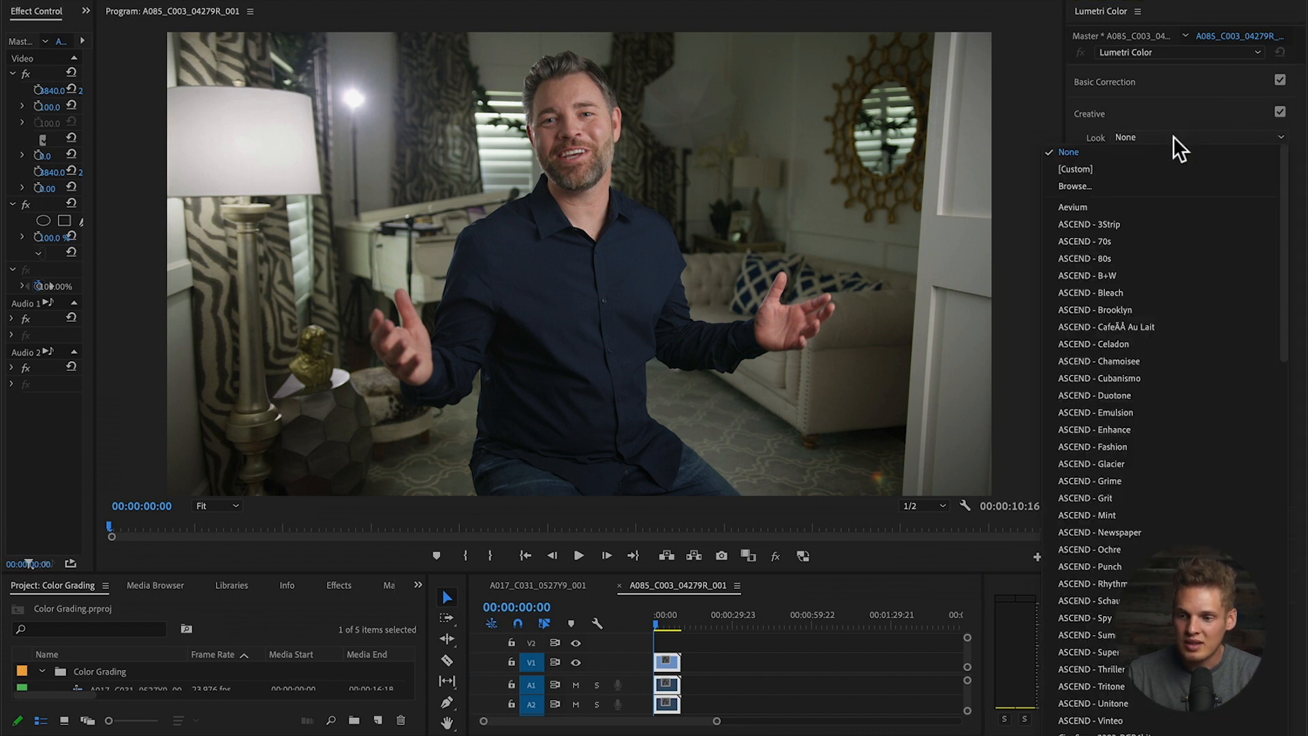
click(1125, 207)
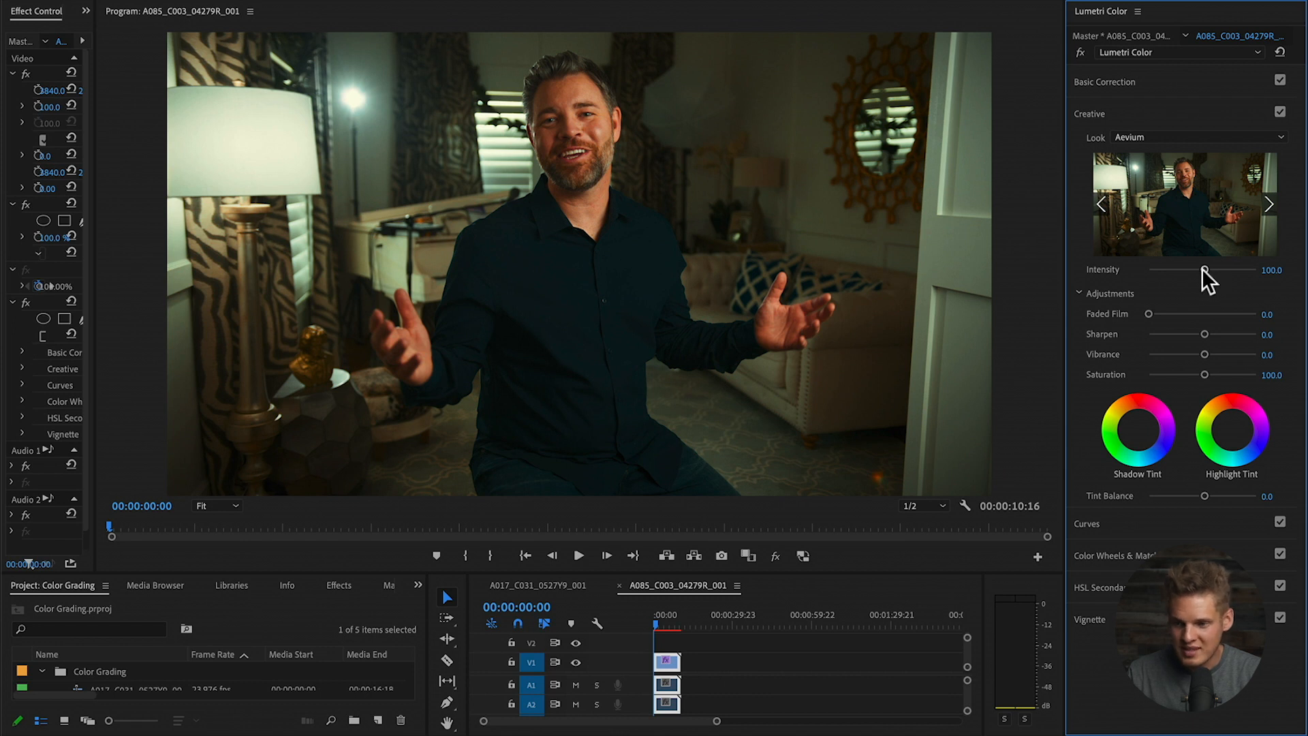
drag(1202, 268, 1170, 275)
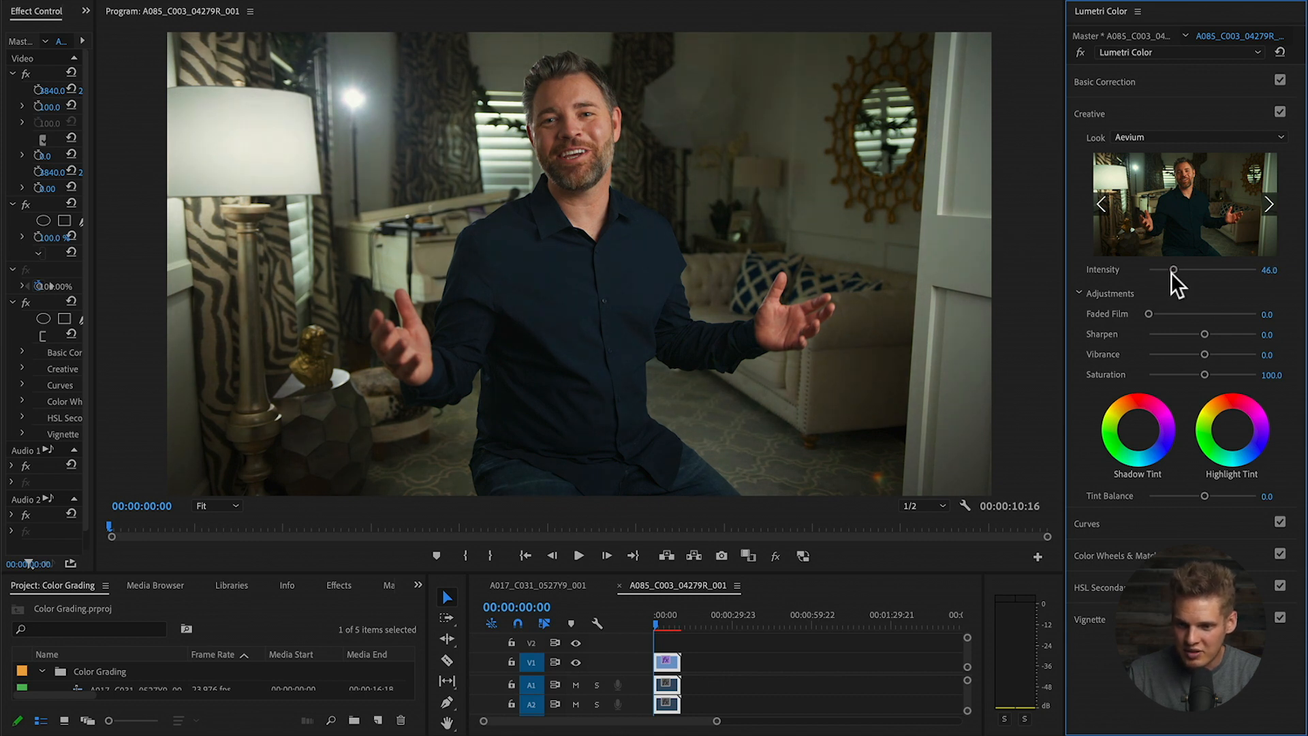
- Set exposure 0.3, highlights 16.5 and whites 10.8 in Basic Correction, and save the project
click(1172, 84)
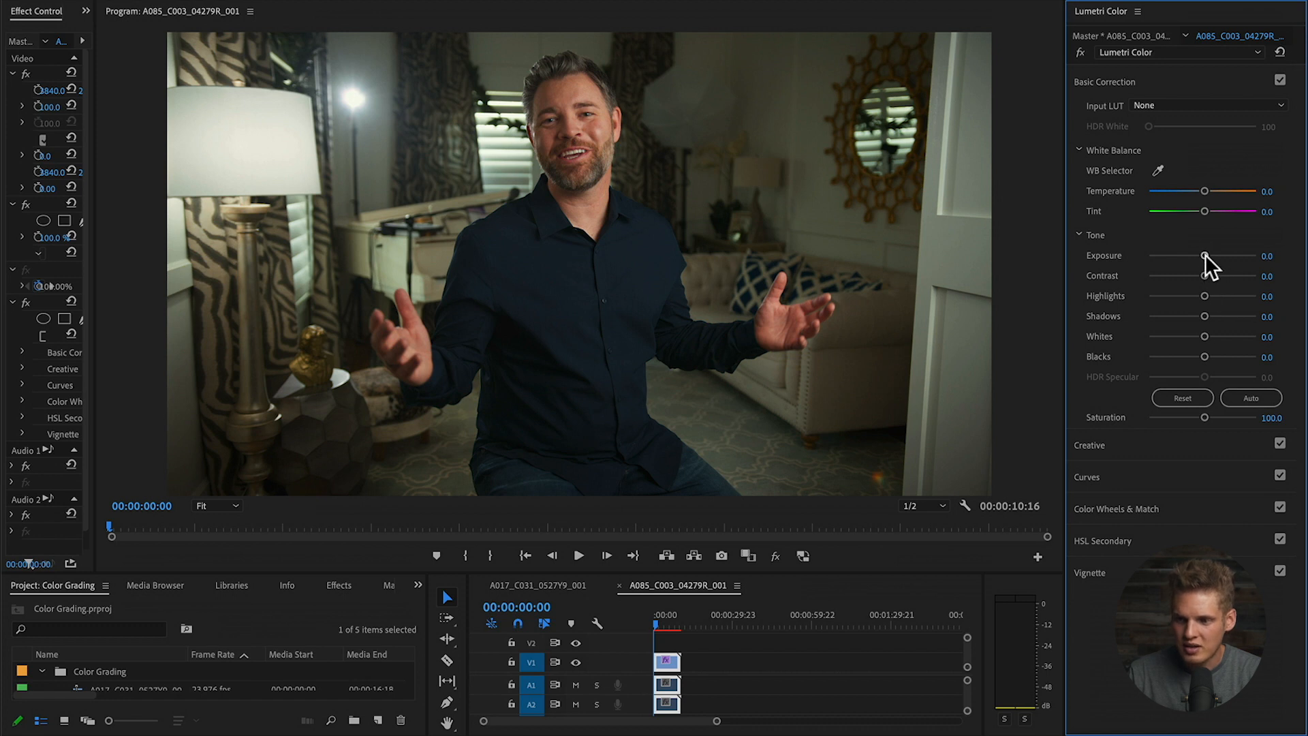
drag(1202, 258, 1204, 256)
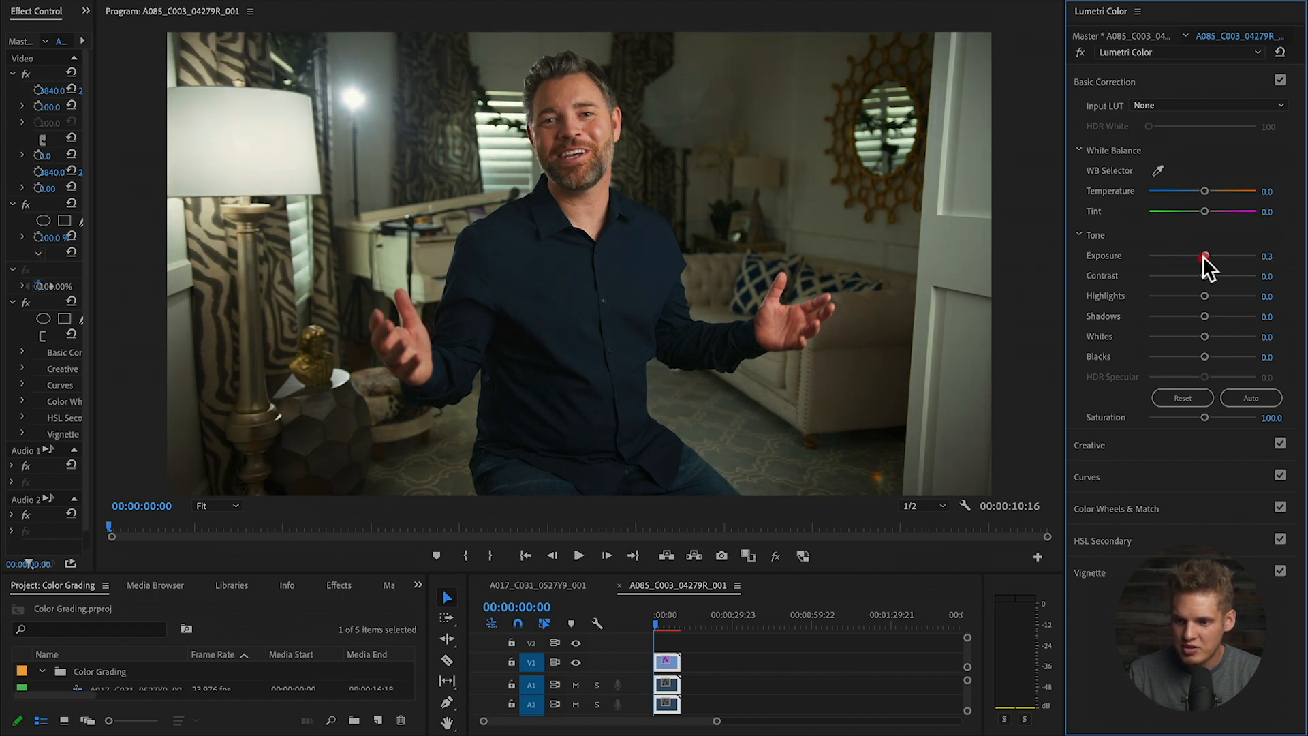
drag(1204, 297, 1218, 296)
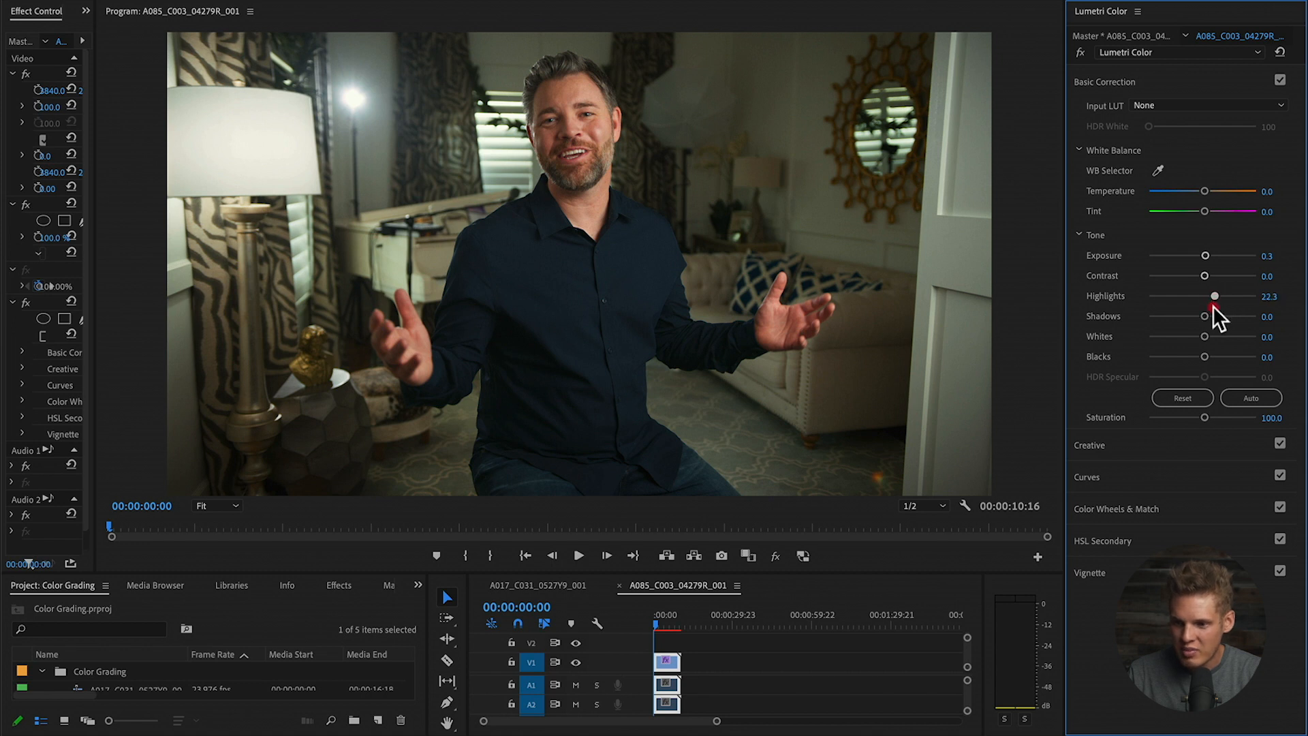
drag(1203, 335, 1210, 333)
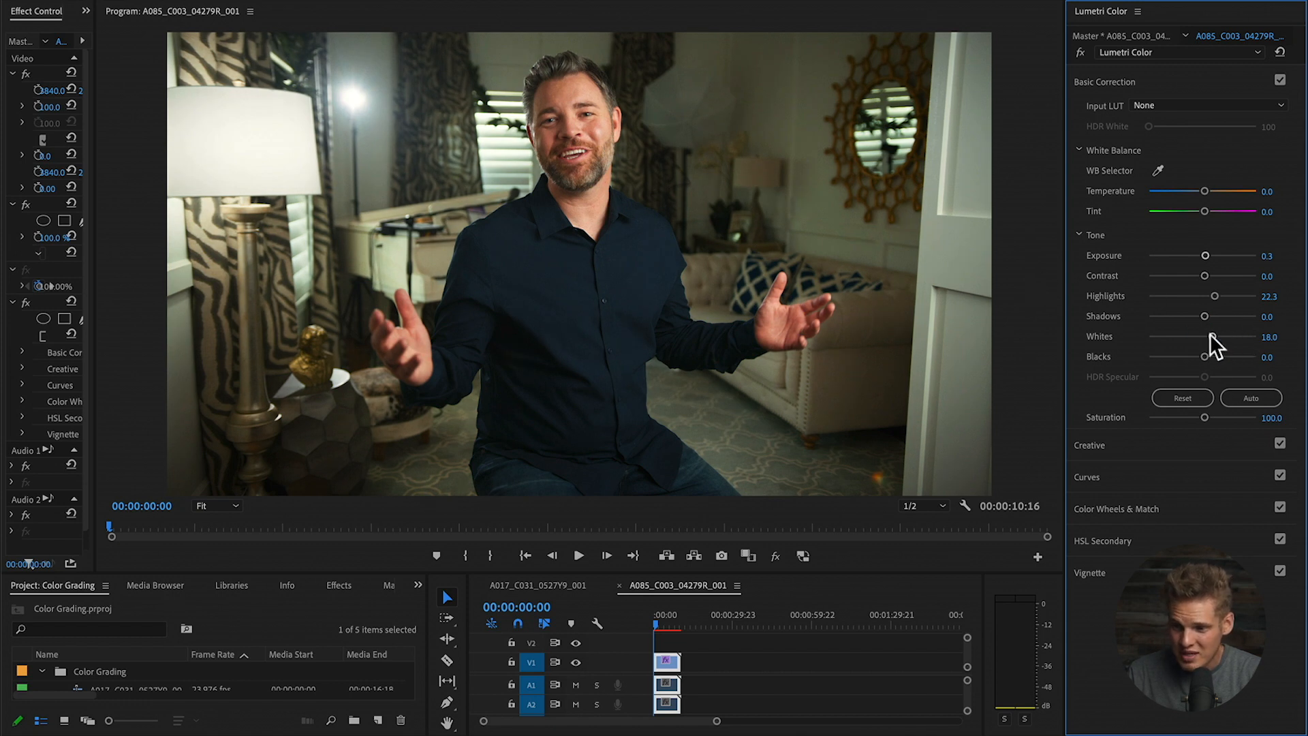
drag(1209, 335, 1210, 298)
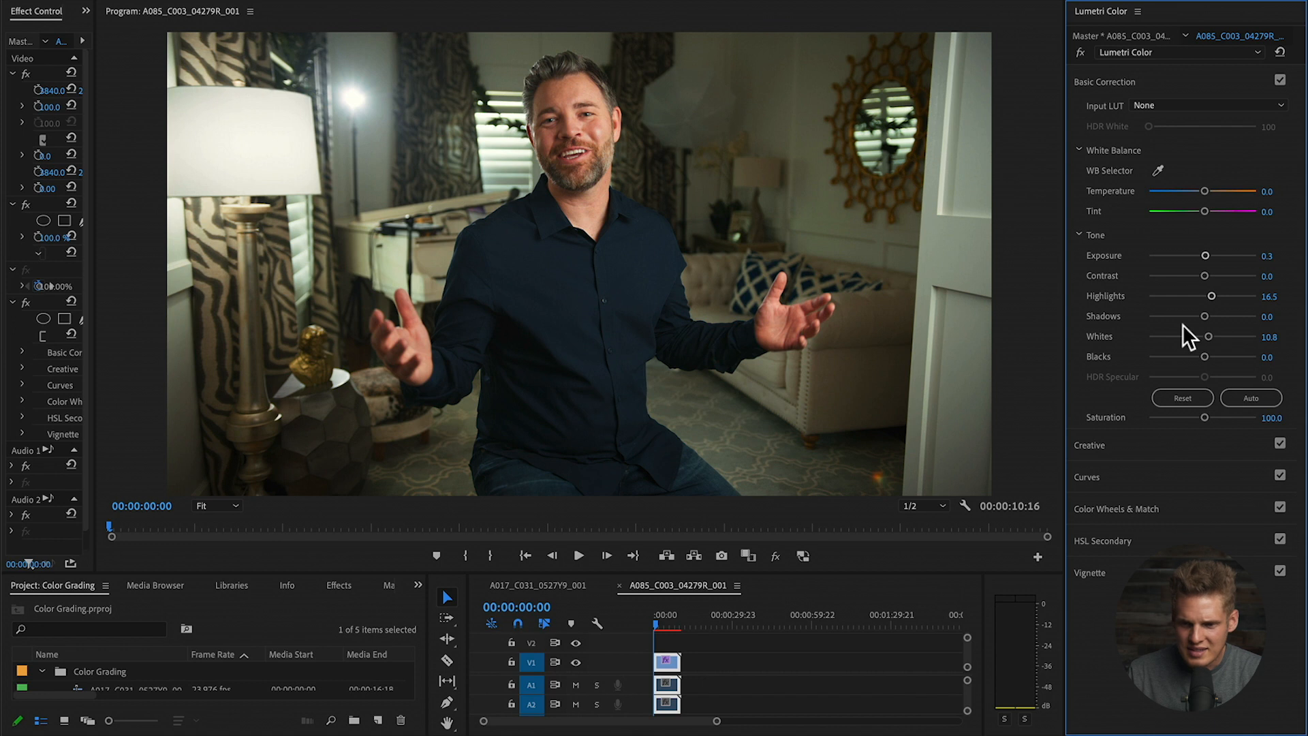
key(ctrl+s)
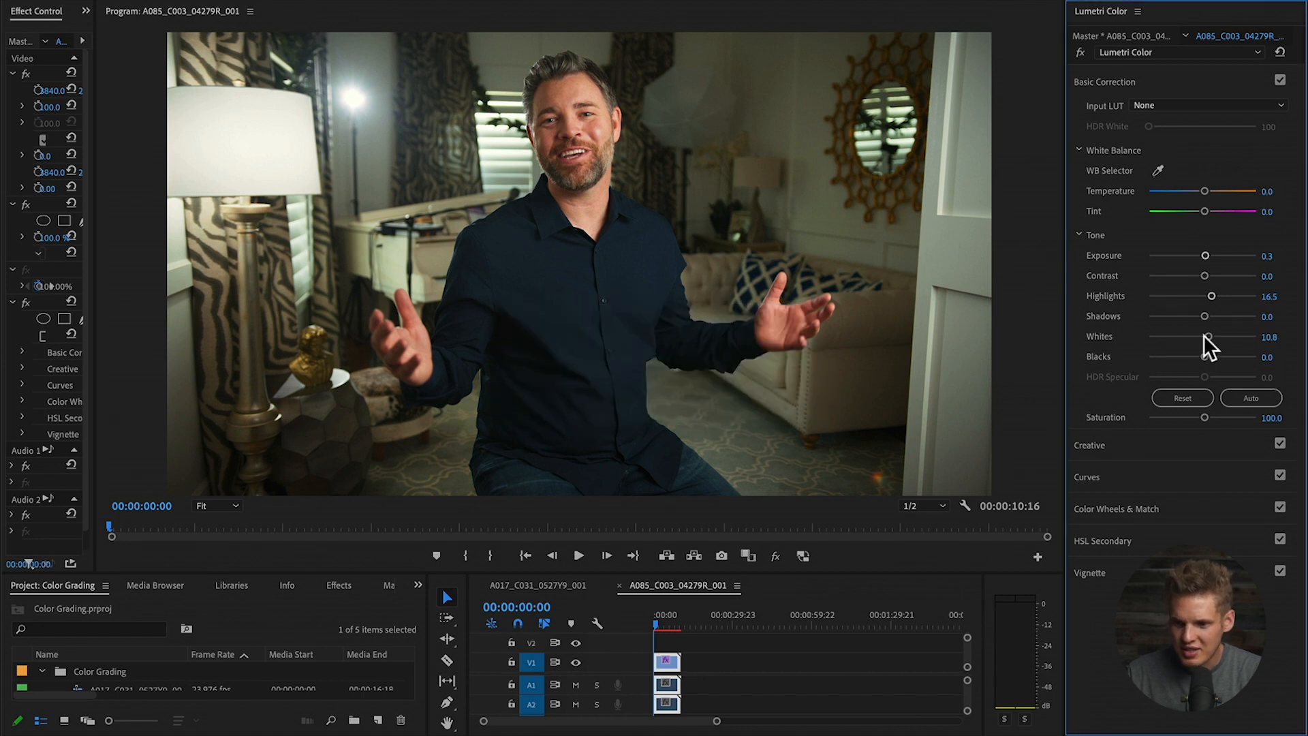
- Lower the interview clip's blacks to -3.6, discarding a trial shadows change
mouse_move(1203, 316)
mouse_down()
mouse_move(1170, 314)
mouse_move(1201, 310)
mouse_up()
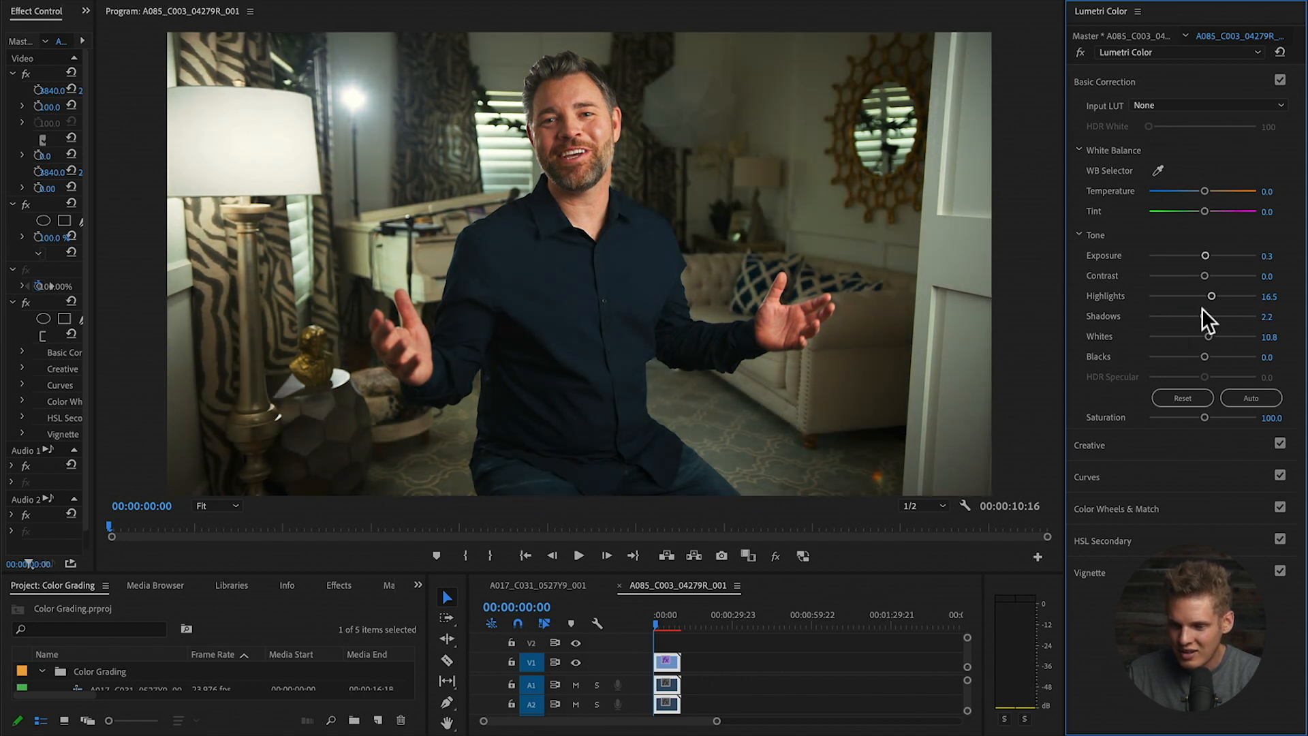
key(super+z)
drag(1204, 354, 1200, 356)
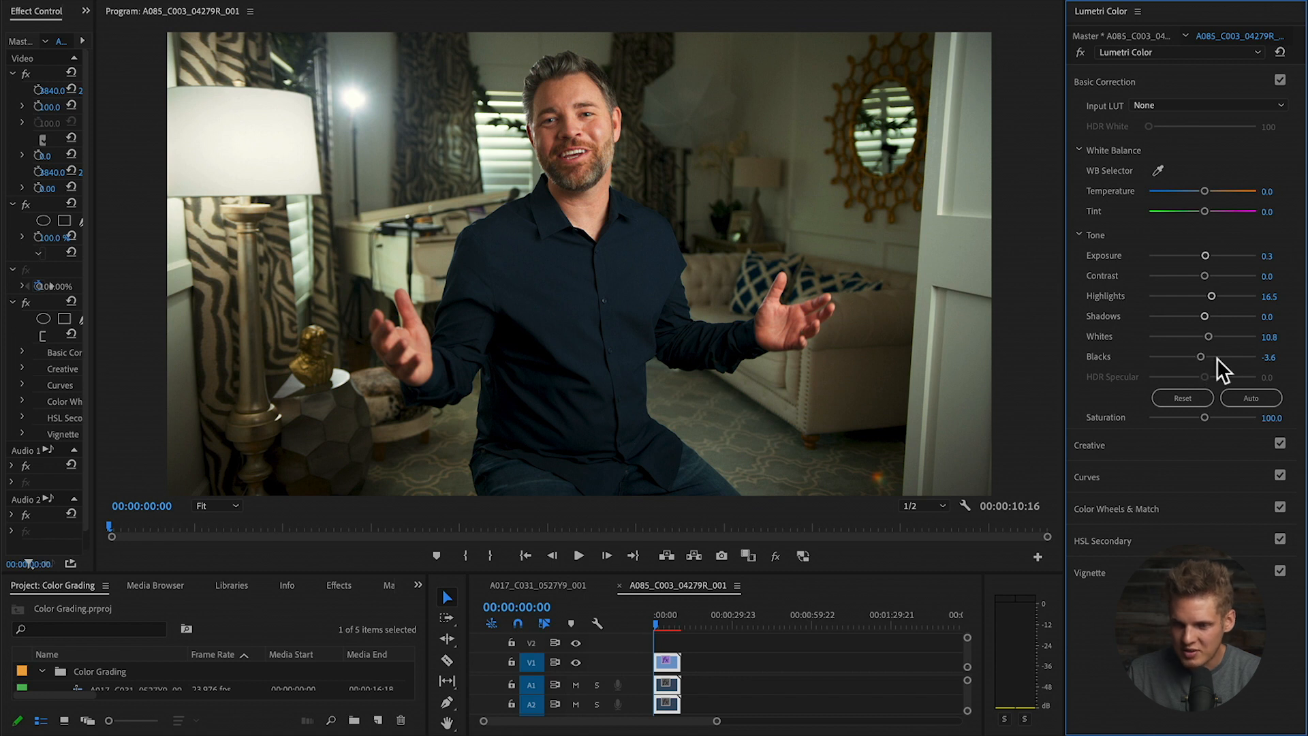
click(1199, 476)
- Place green, orange and red anchor points on the interview clip's Hue vs Sat curve
scroll(1074, 314, down, 1)
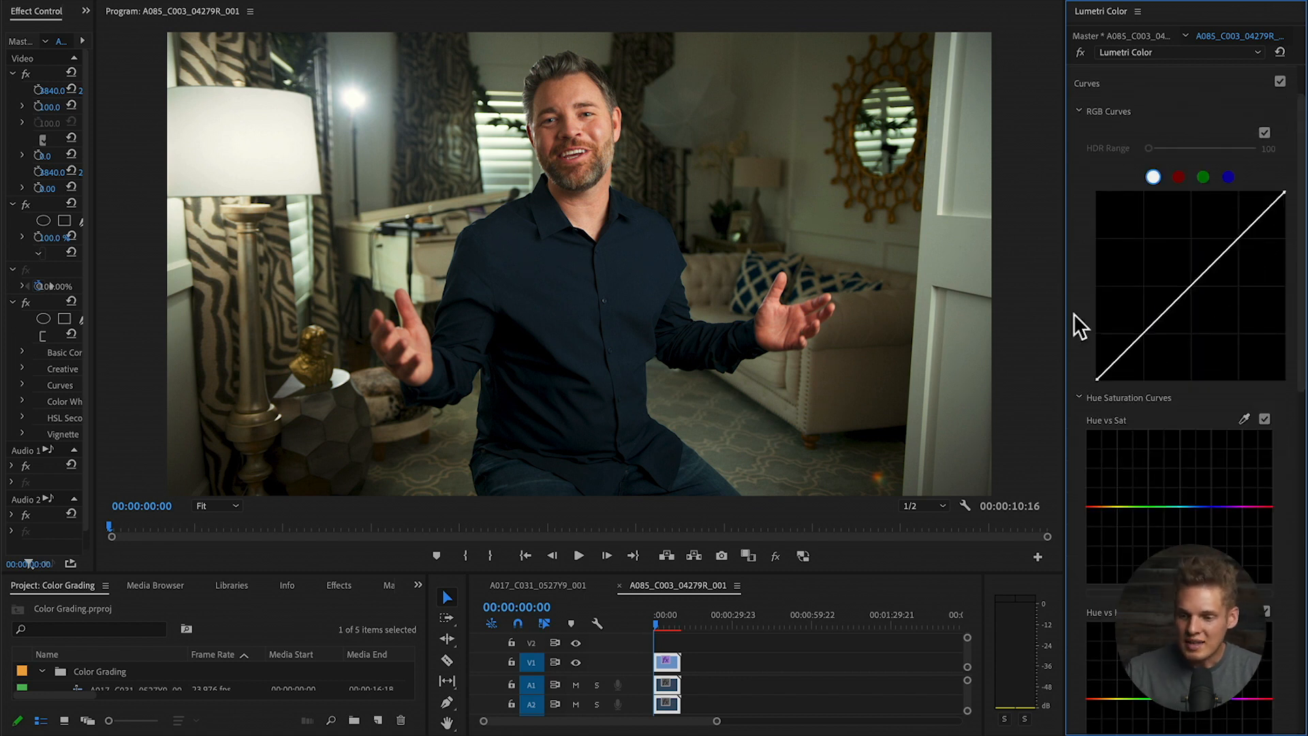
scroll(1074, 314, down, 2)
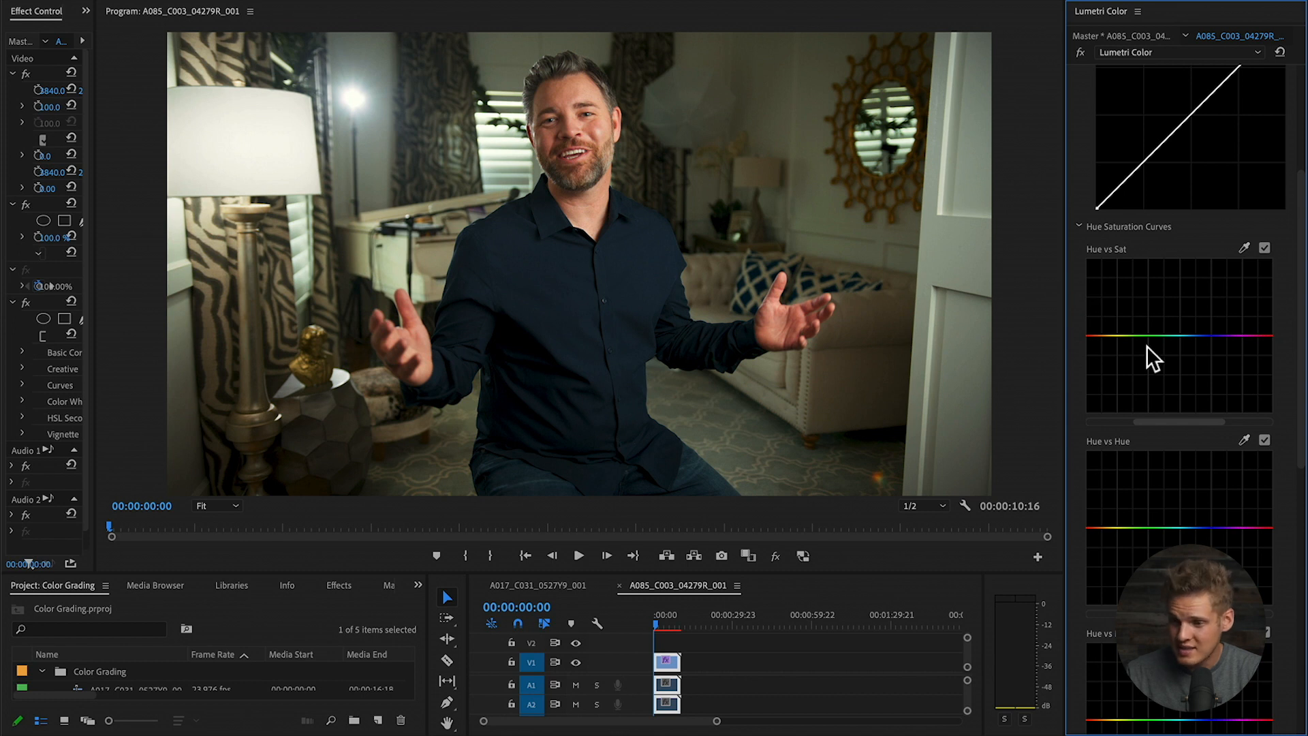
click(1117, 335)
key(super+z)
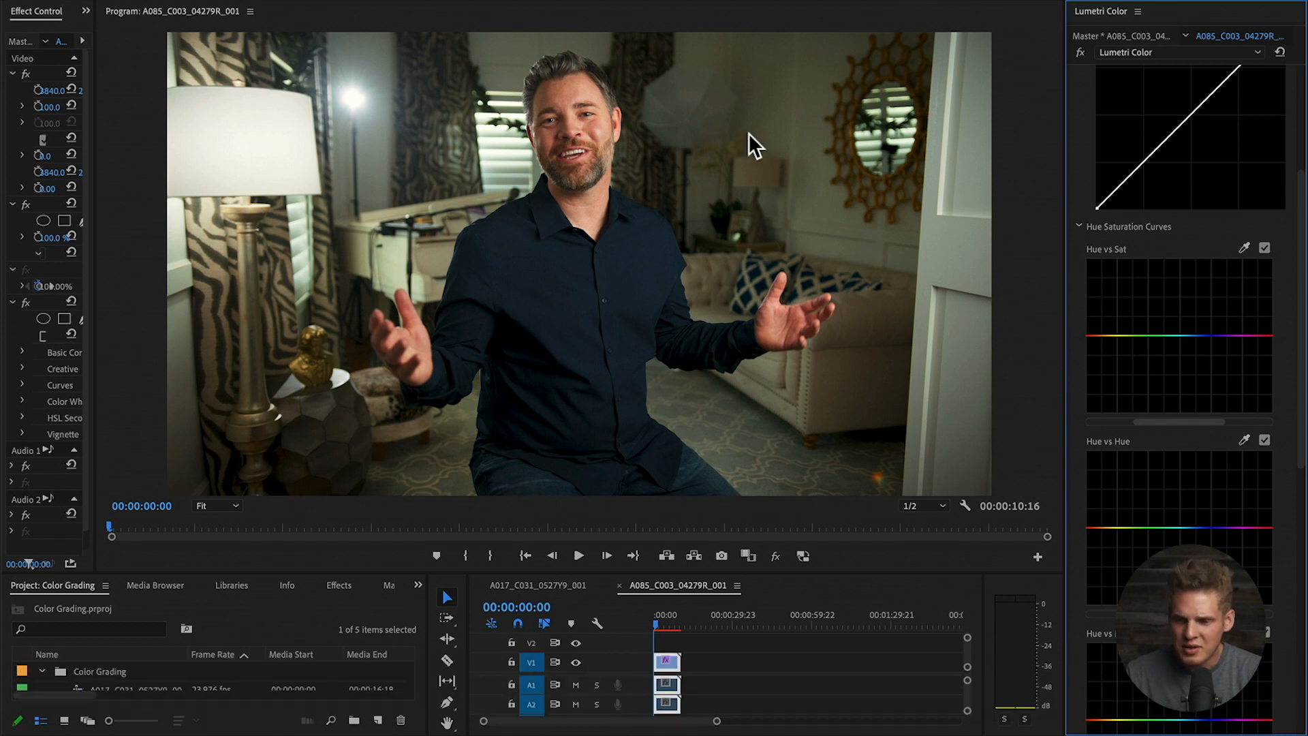
click(1134, 335)
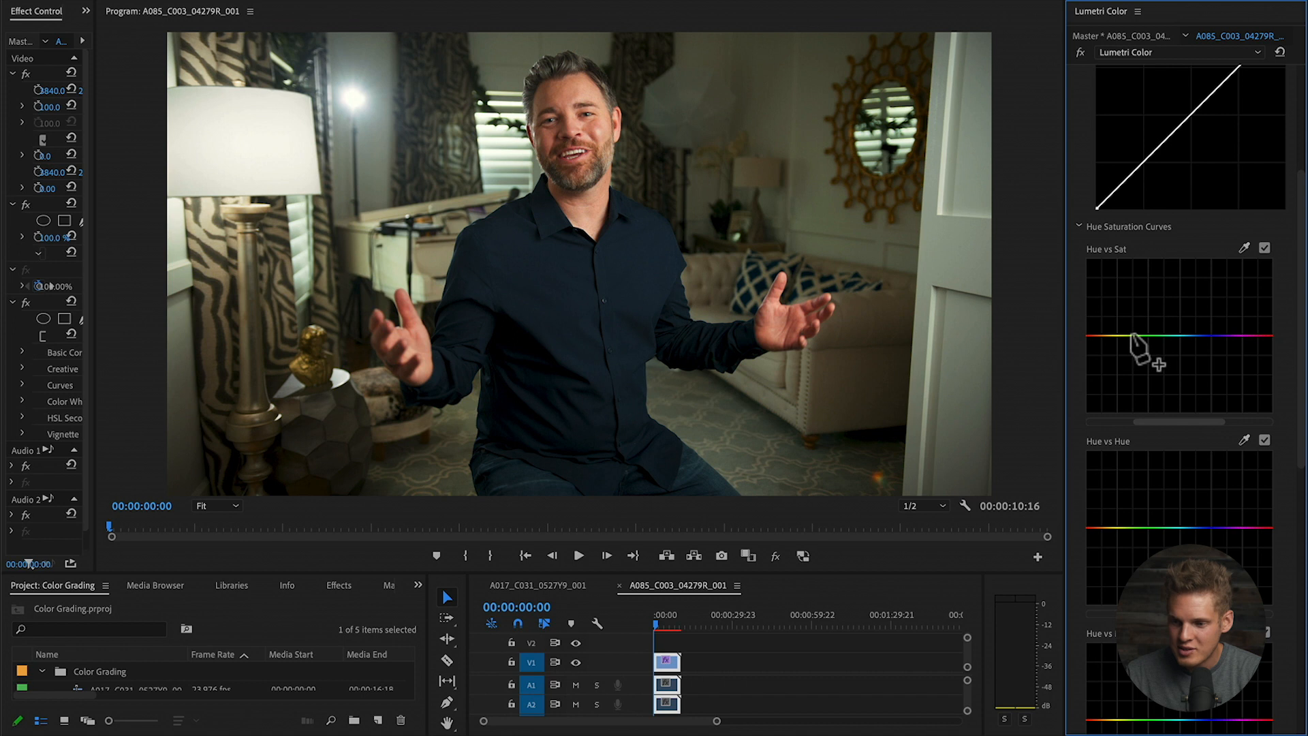
click(1106, 335)
click(1258, 335)
- Test lowering and boosting the orange-red saturation, then return it to just below neutral
click(1106, 335)
drag(1105, 337, 1104, 385)
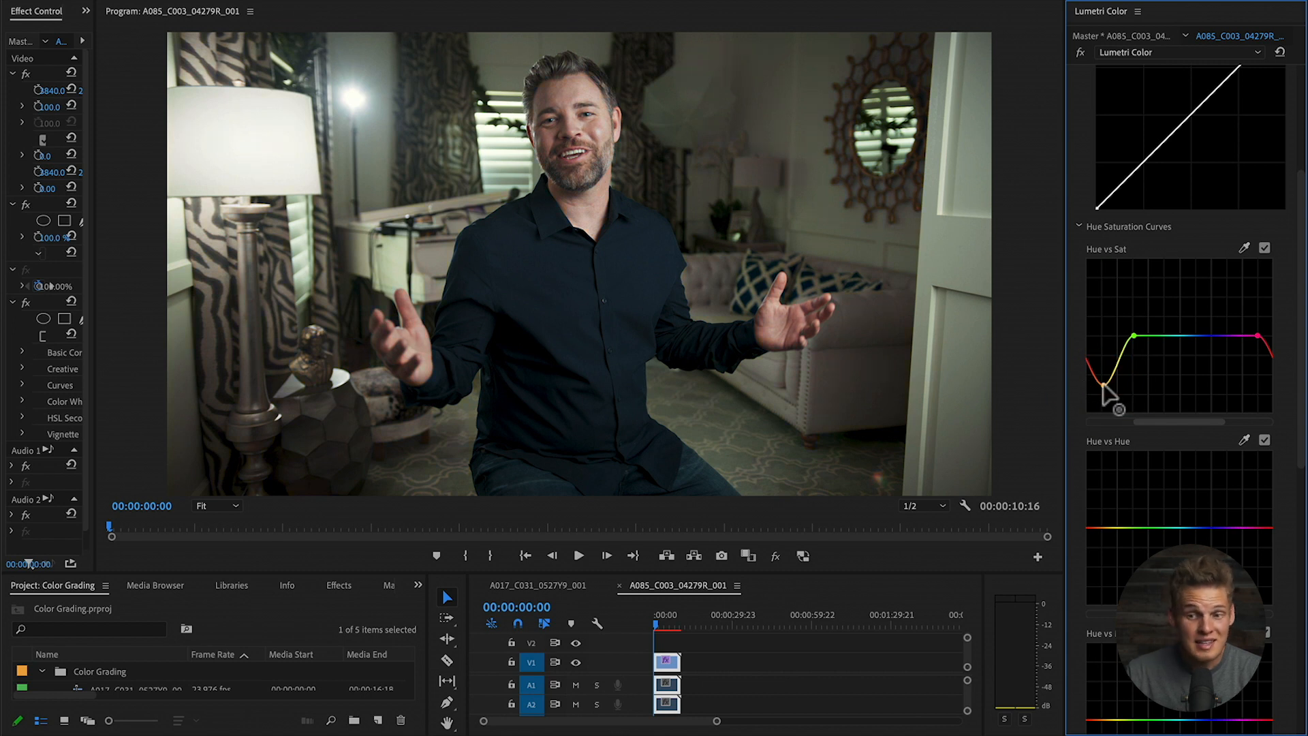
drag(1103, 382, 1101, 289)
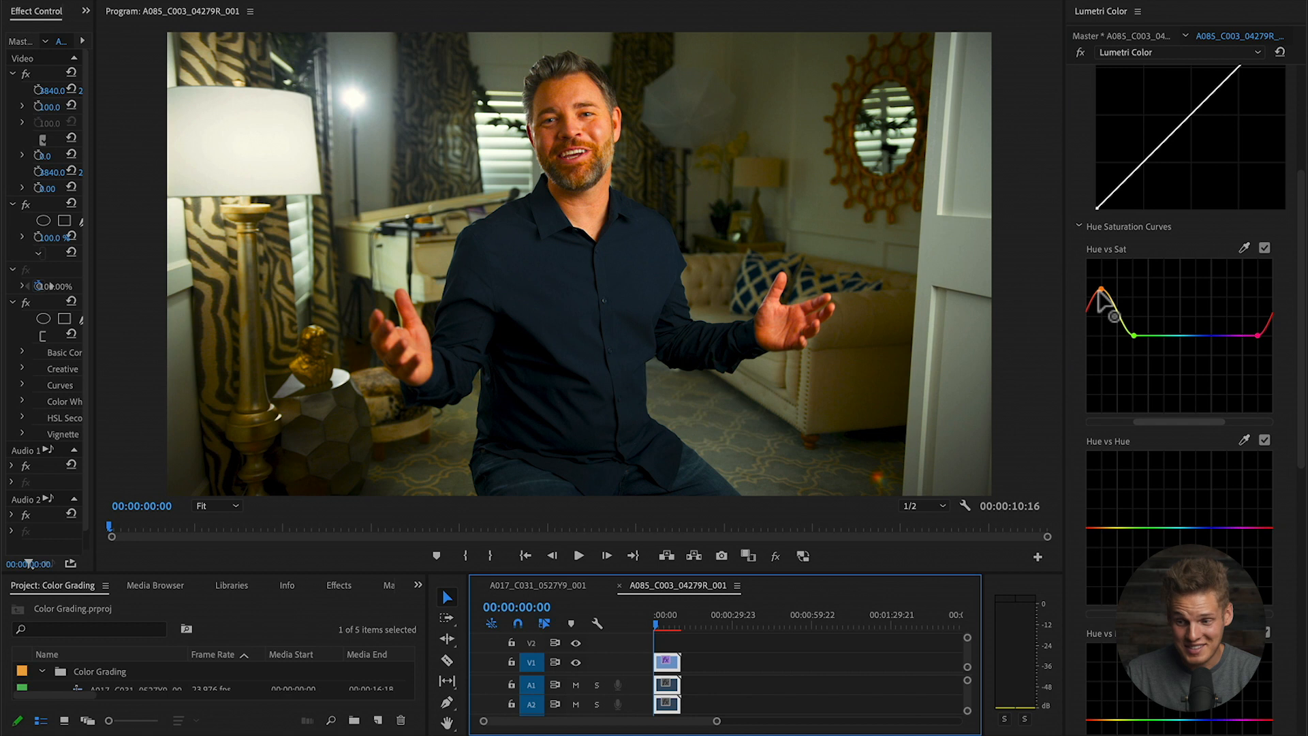
drag(1100, 289, 1097, 337)
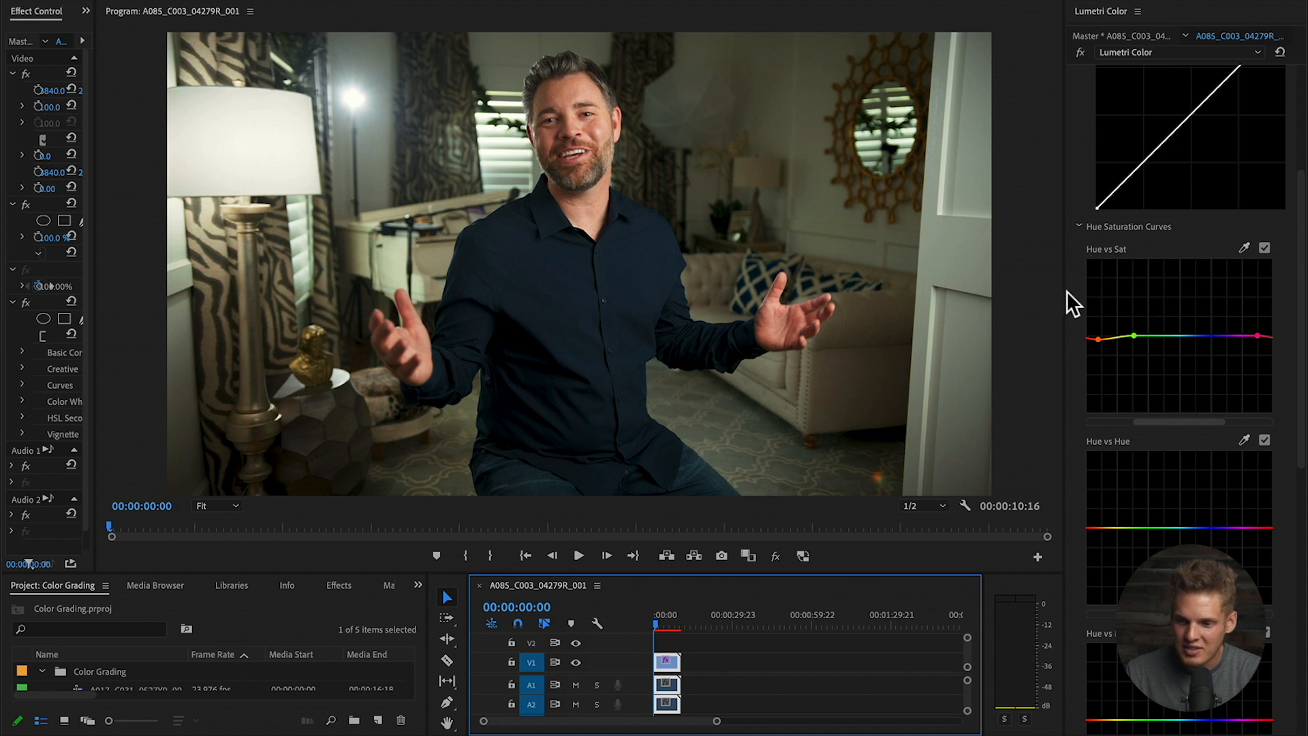
- Bracket the blues on Hue vs Sat and raise their saturation to a subtle boost
scroll(1070, 297, down, 1)
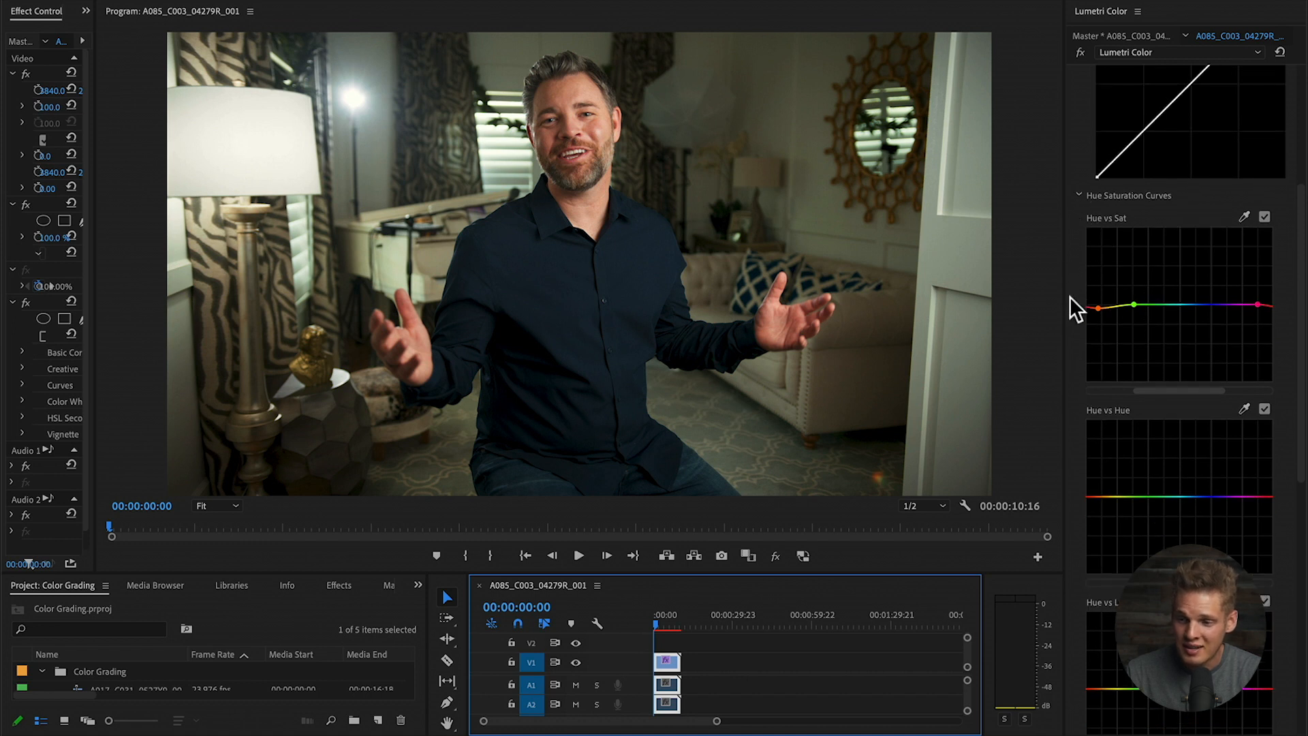
click(1168, 305)
click(1236, 304)
drag(1206, 305, 1203, 262)
key(shift+5)
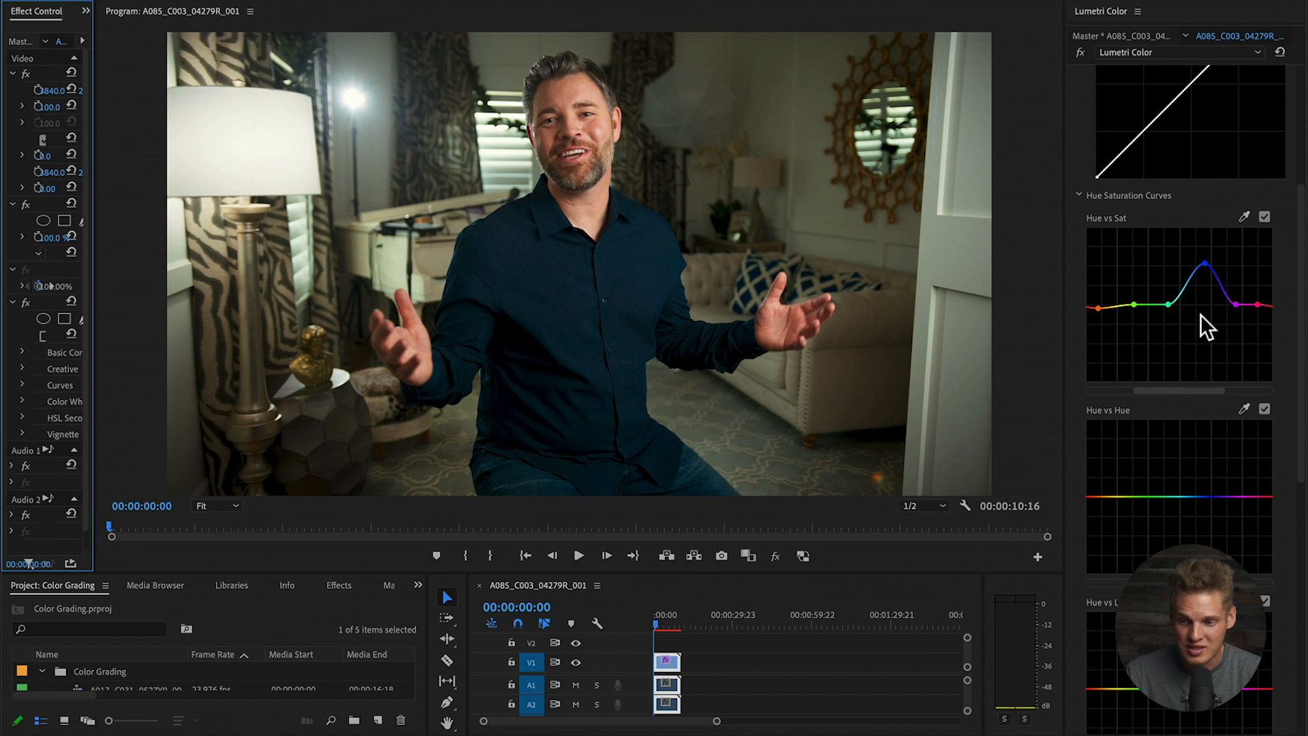
click(1202, 262)
drag(1202, 261, 1201, 297)
- Bracket the blues on Hue vs Hue, test a shift toward green, then settle near neutral
click(1156, 497)
click(1234, 497)
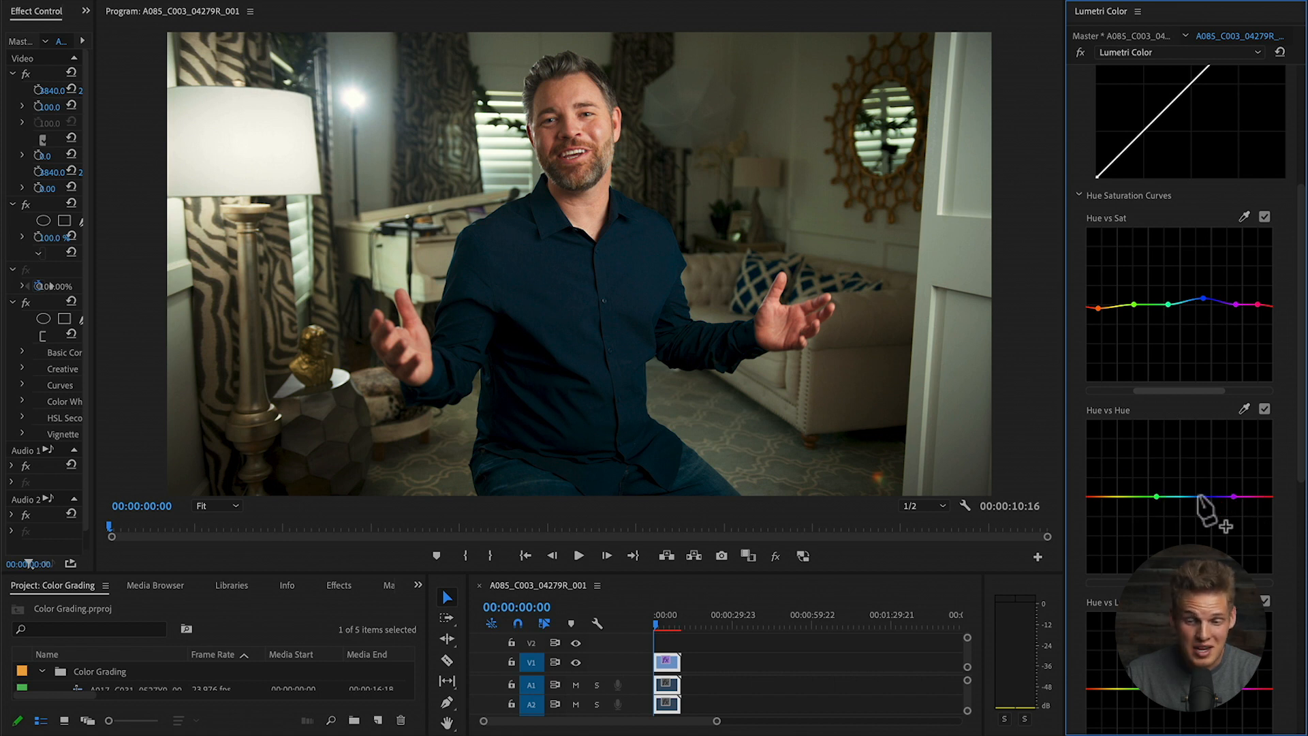
click(1199, 496)
drag(1198, 495, 1193, 473)
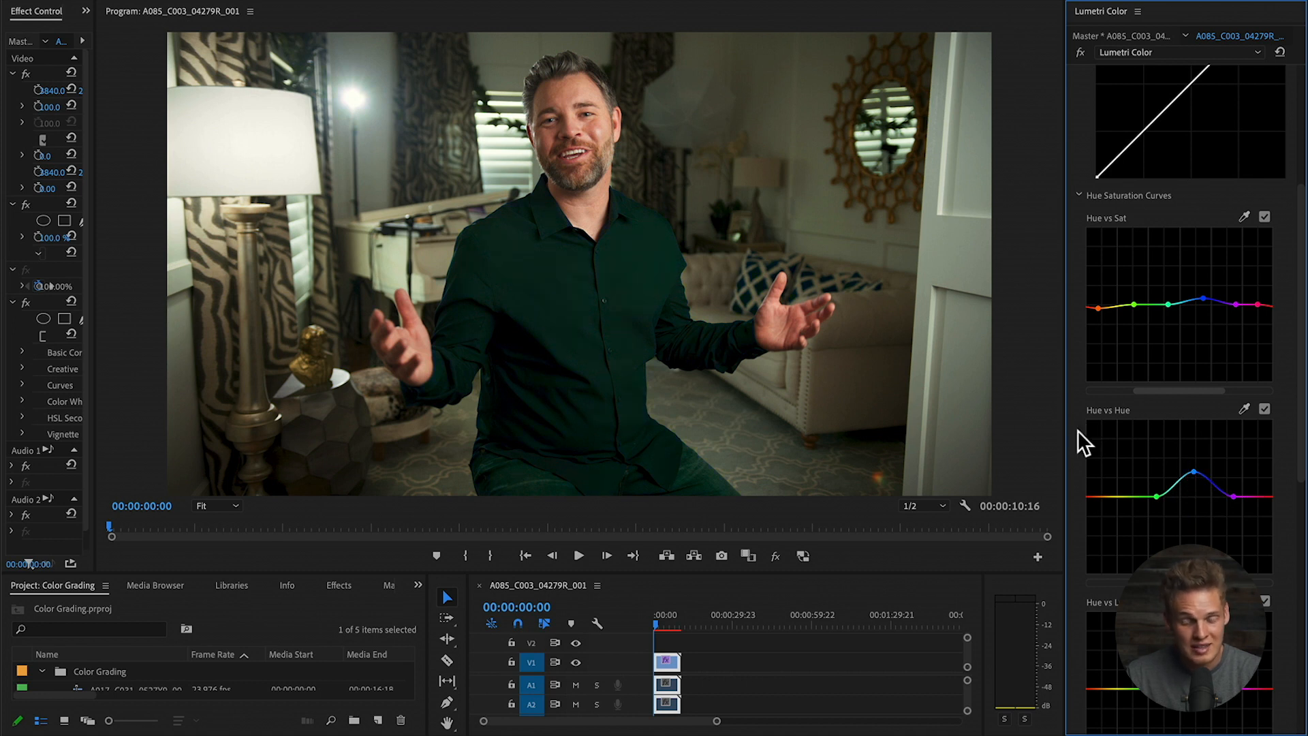
drag(1195, 472, 1192, 492)
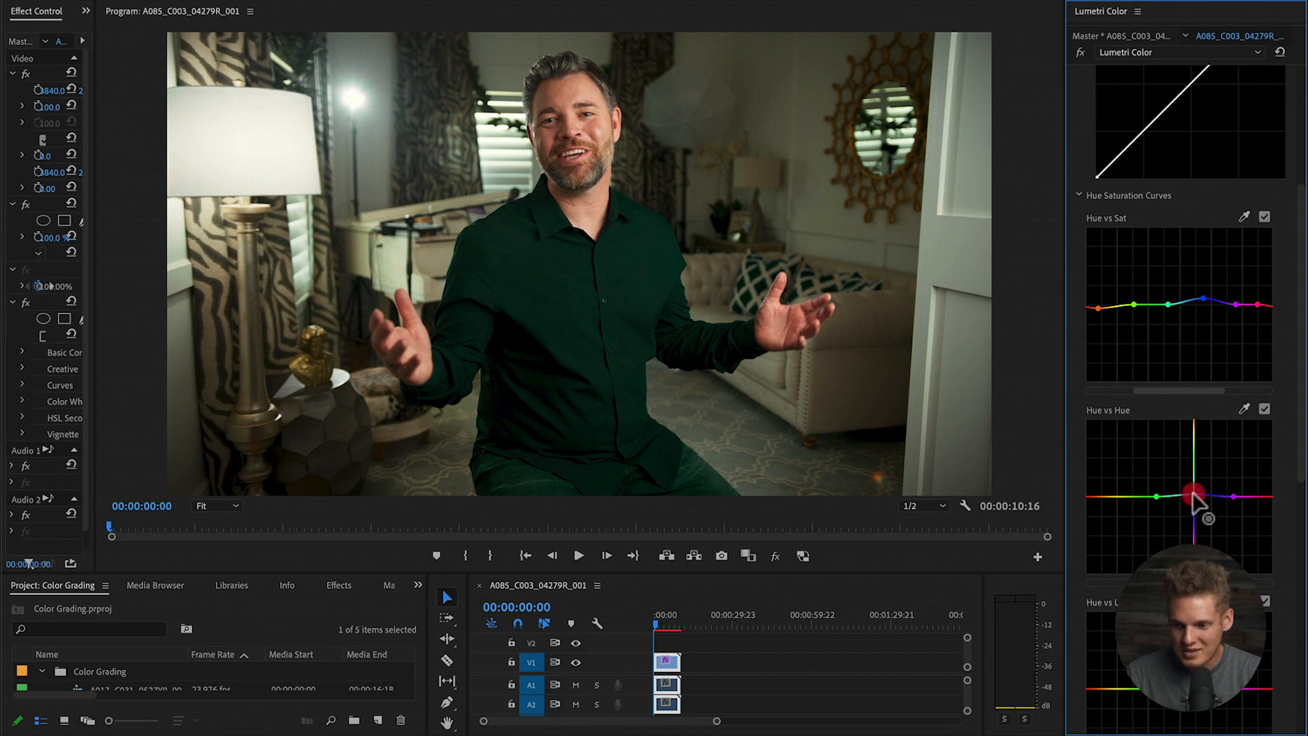
drag(1192, 492, 1192, 492)
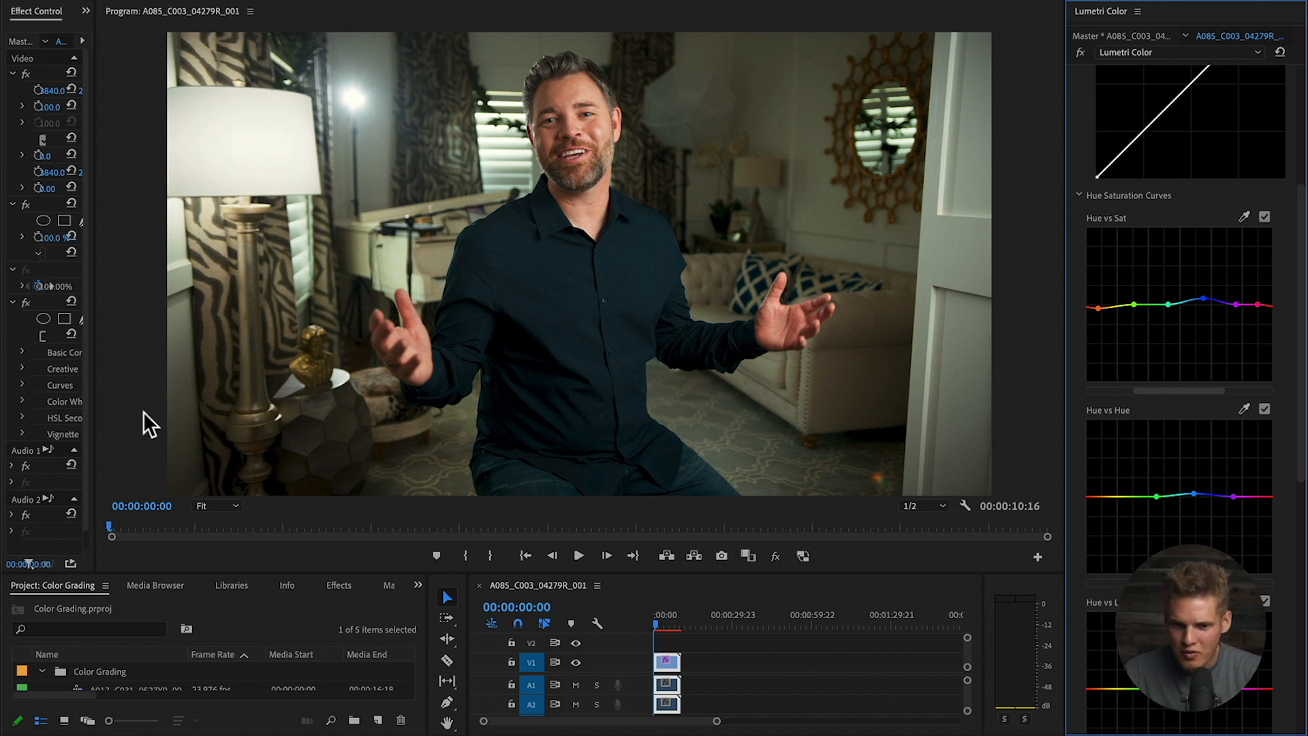
click(24, 300)
click(24, 300)
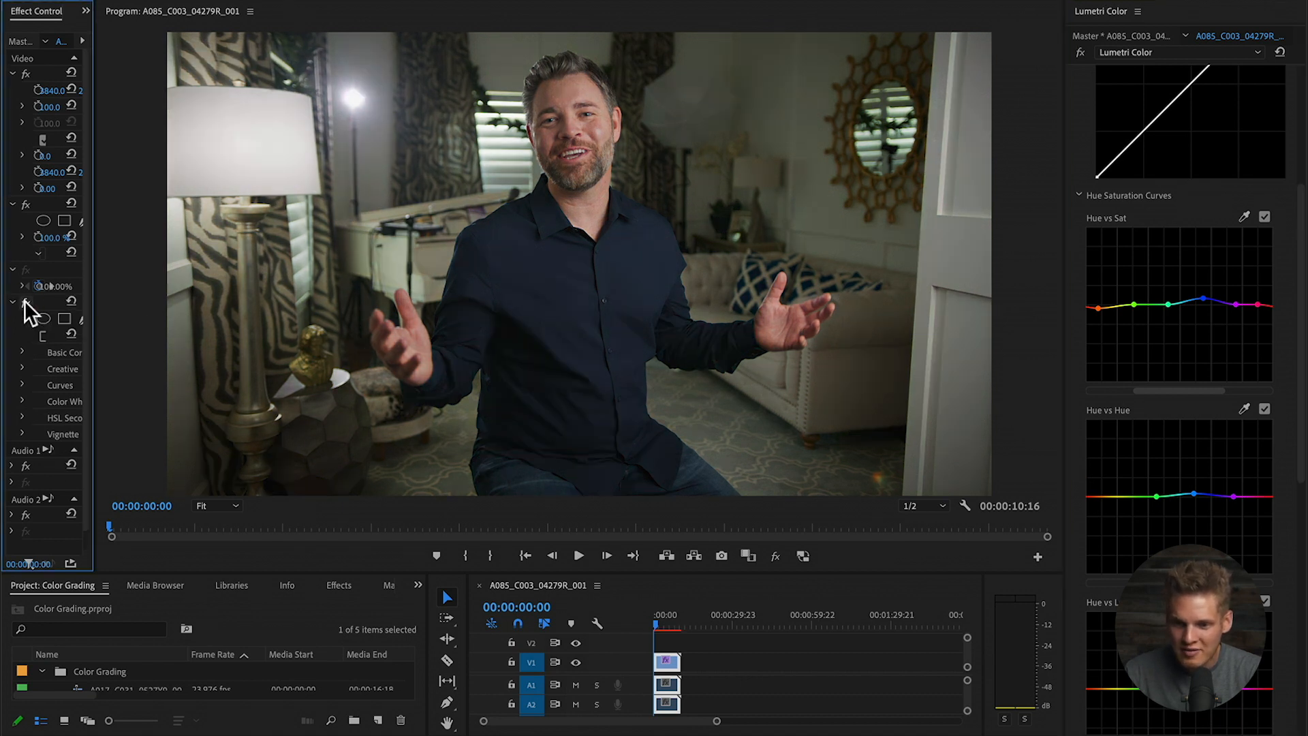
click(24, 300)
click(25, 301)
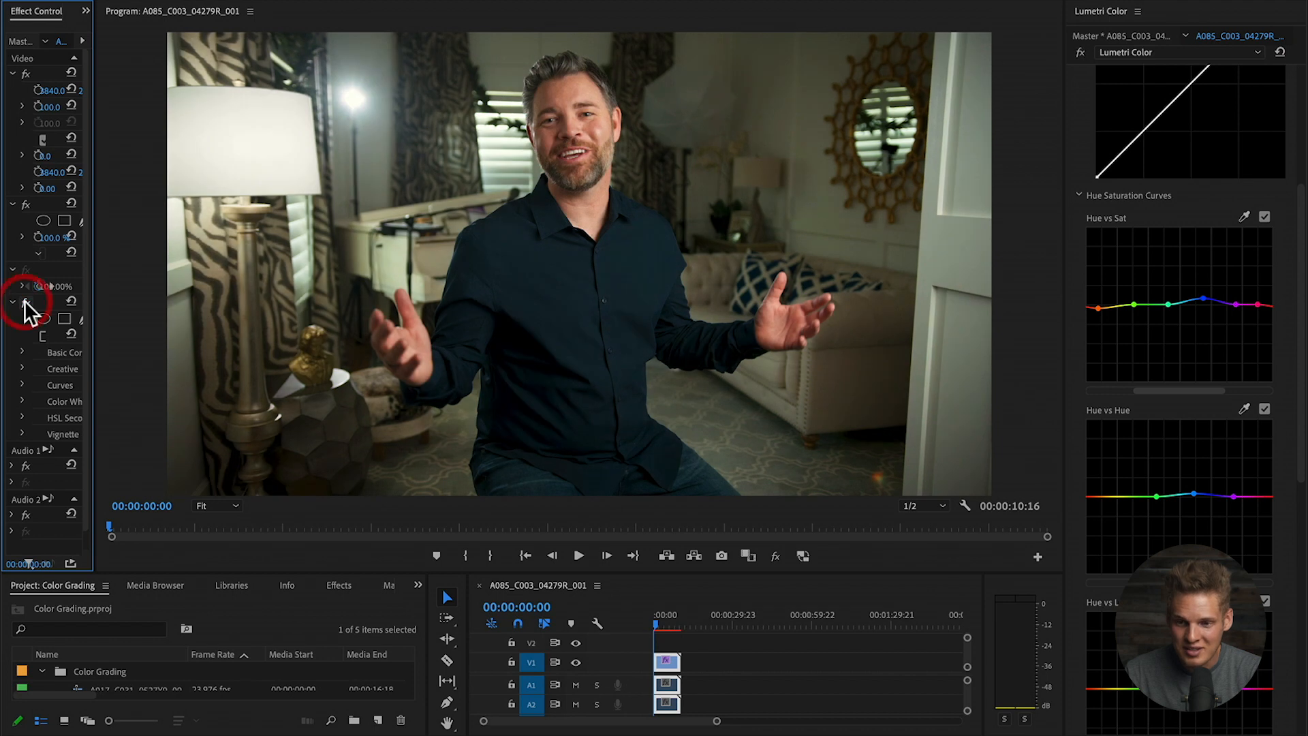
scroll(1073, 440, down, 3)
scroll(1073, 440, down, 5)
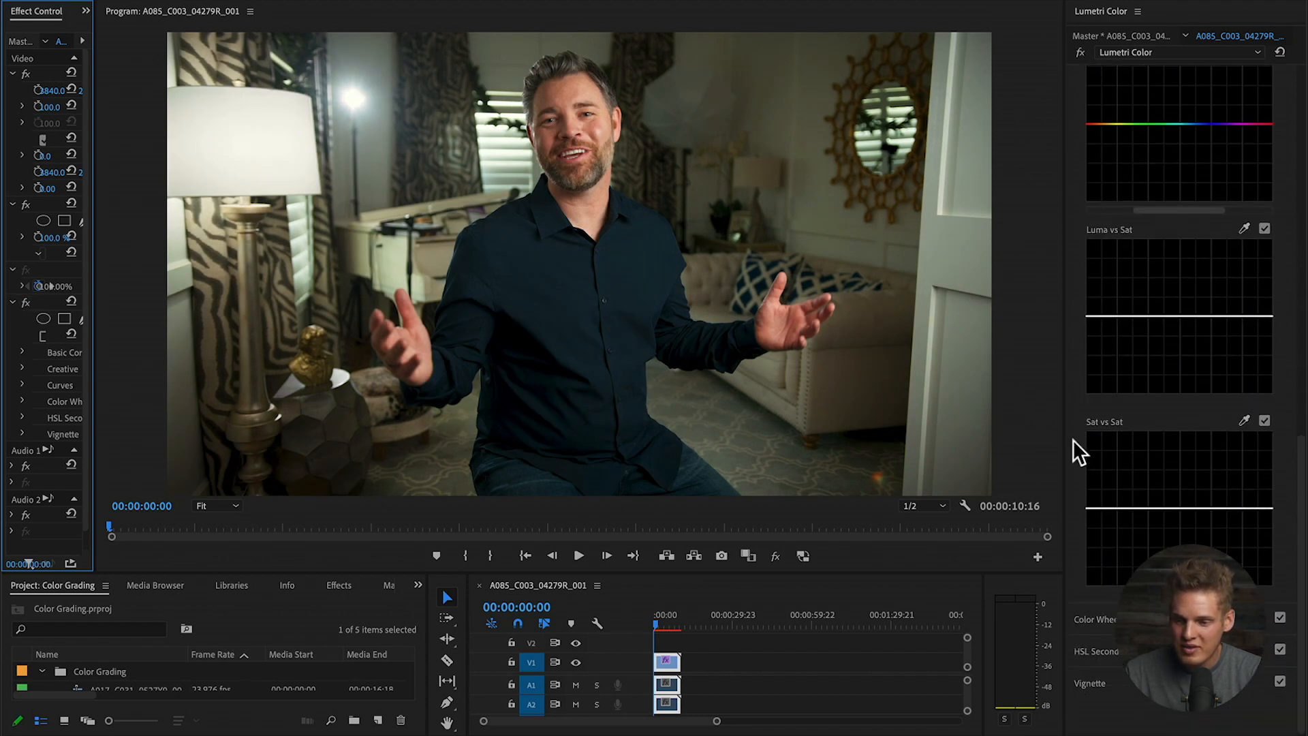
- In Color Wheels & Match, nudge the Shadows and Highlights wheels slightly for a subtly cooler cast
click(1126, 616)
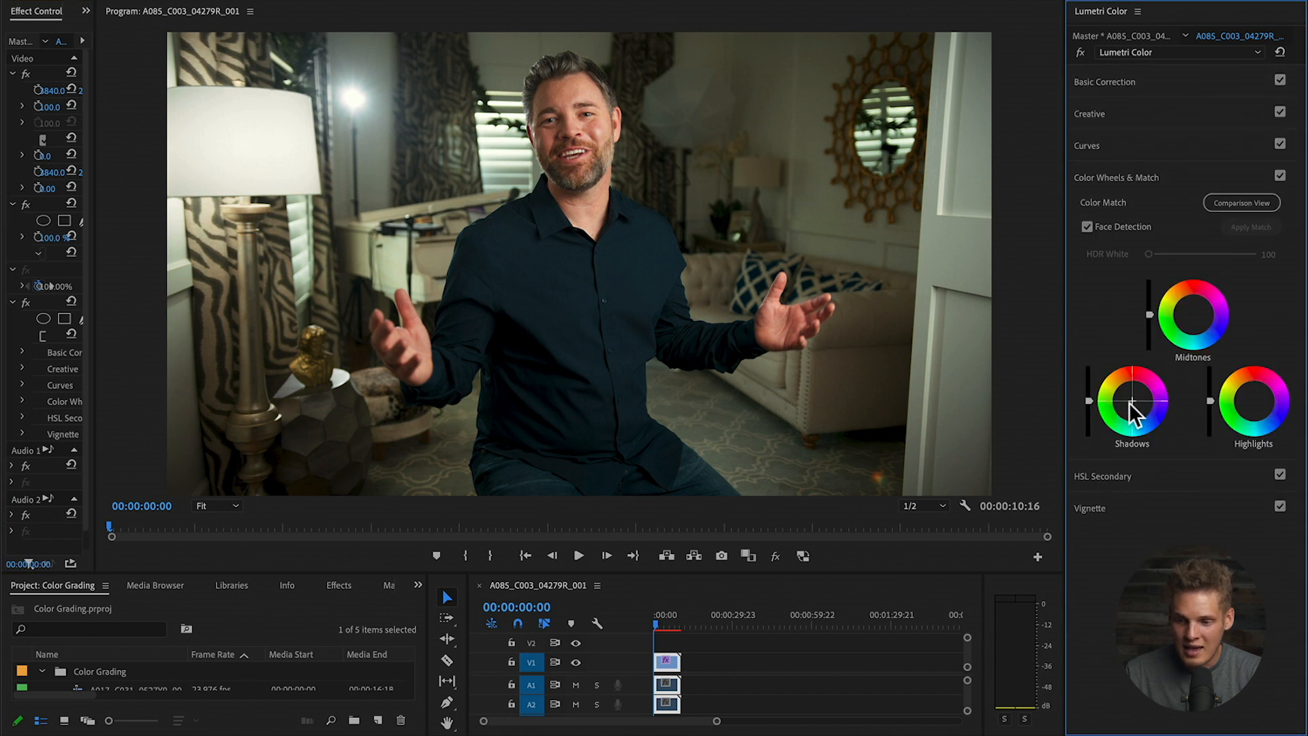
drag(1131, 400, 1134, 402)
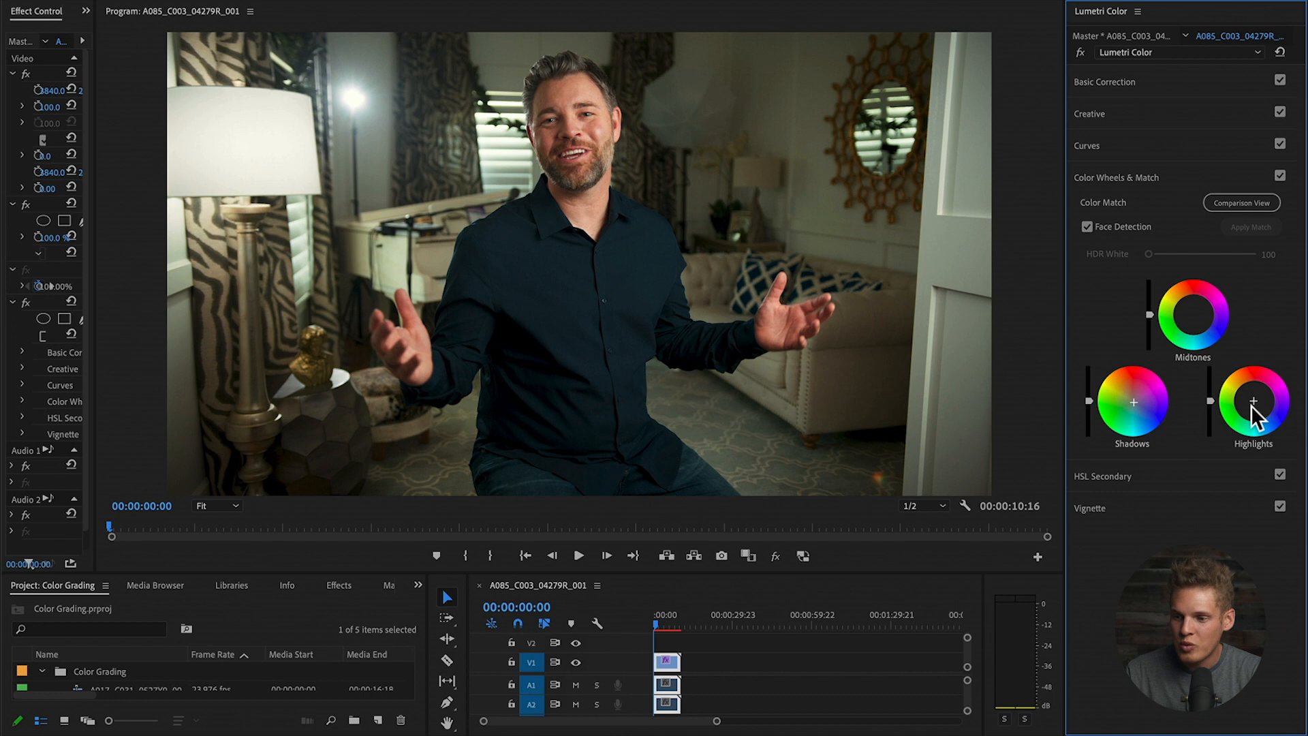
drag(1254, 402, 1252, 399)
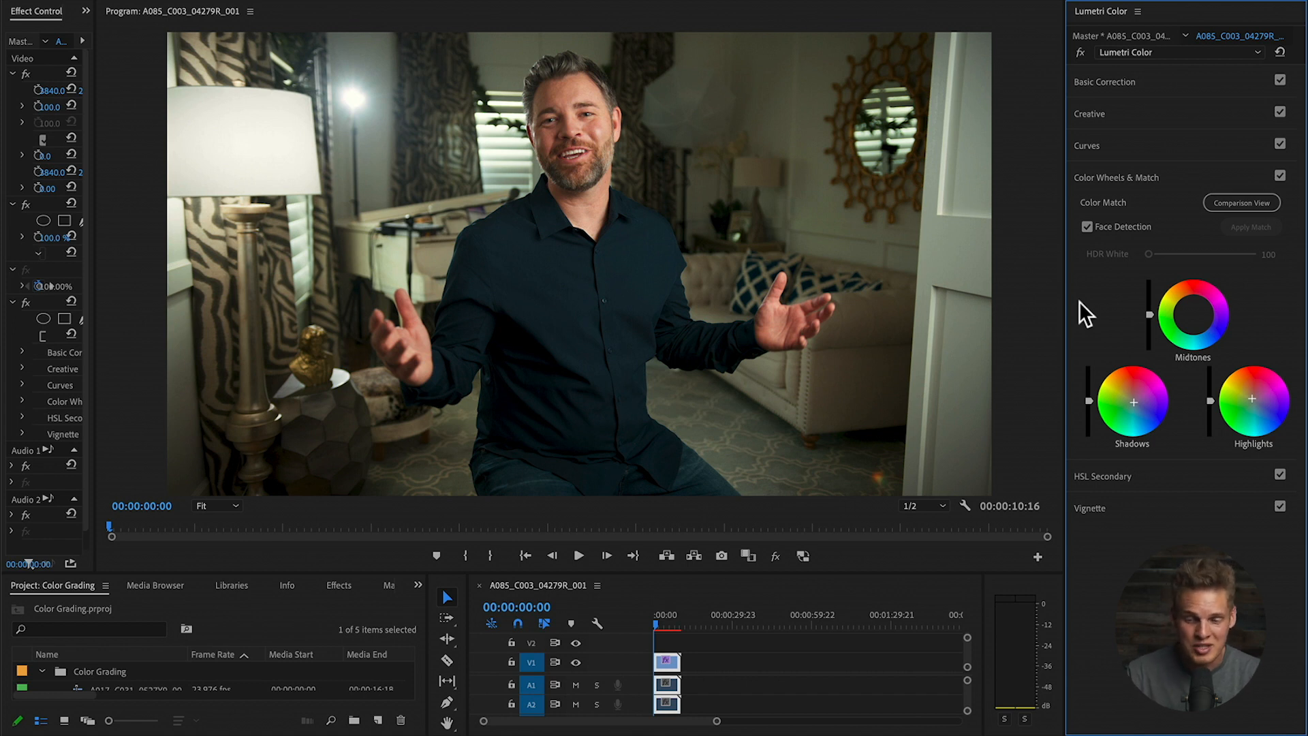
click(23, 301)
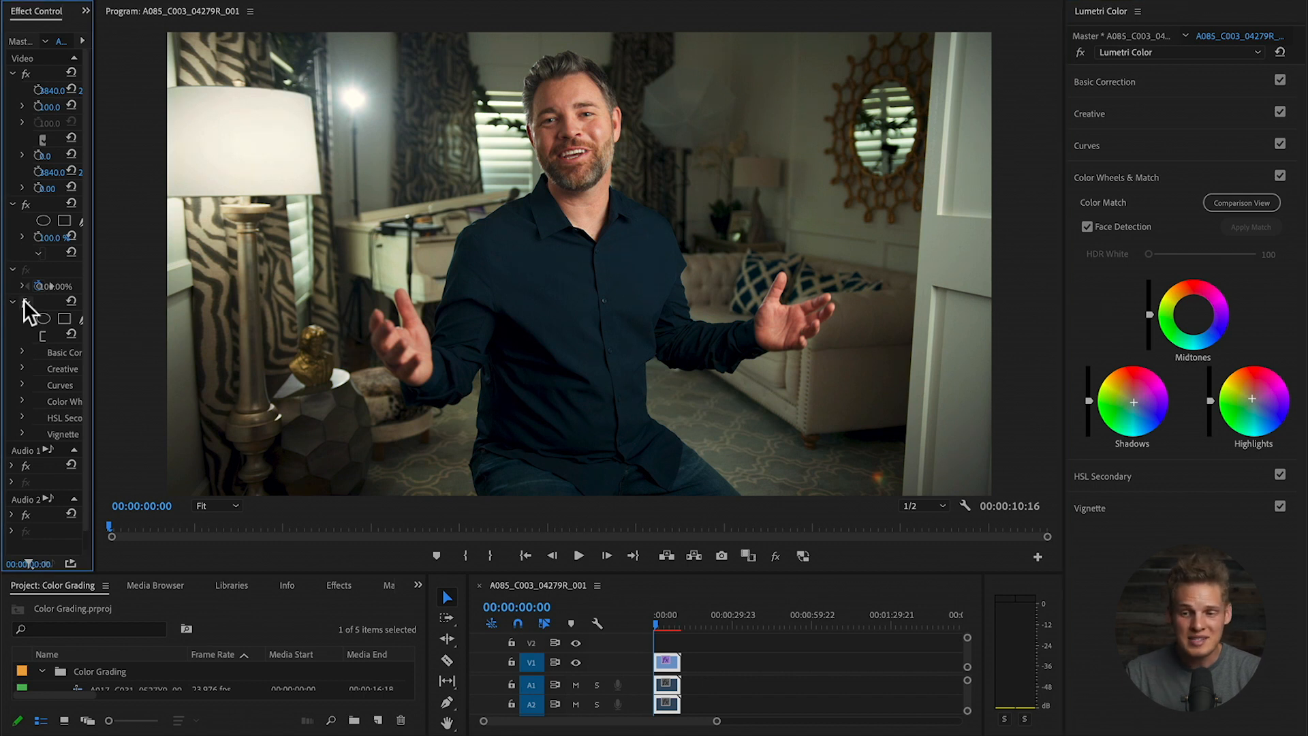
click(23, 300)
click(23, 300)
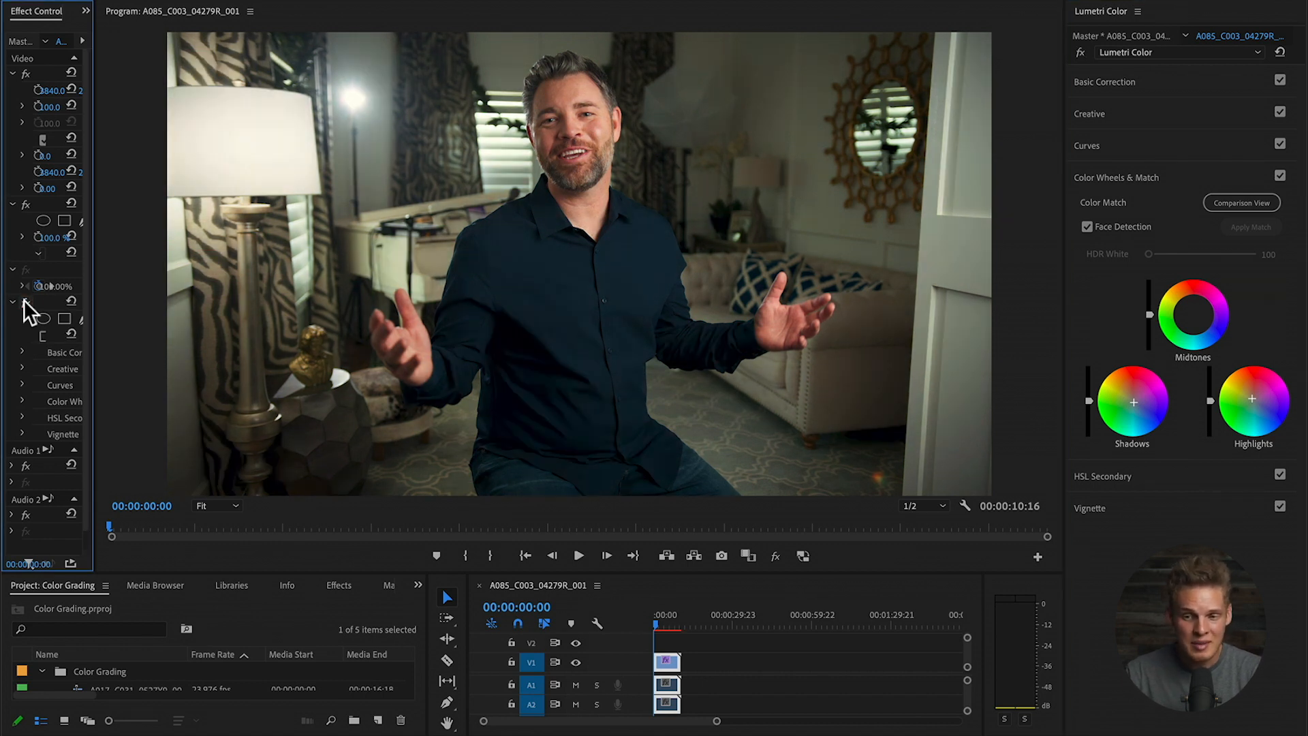
click(24, 301)
click(24, 300)
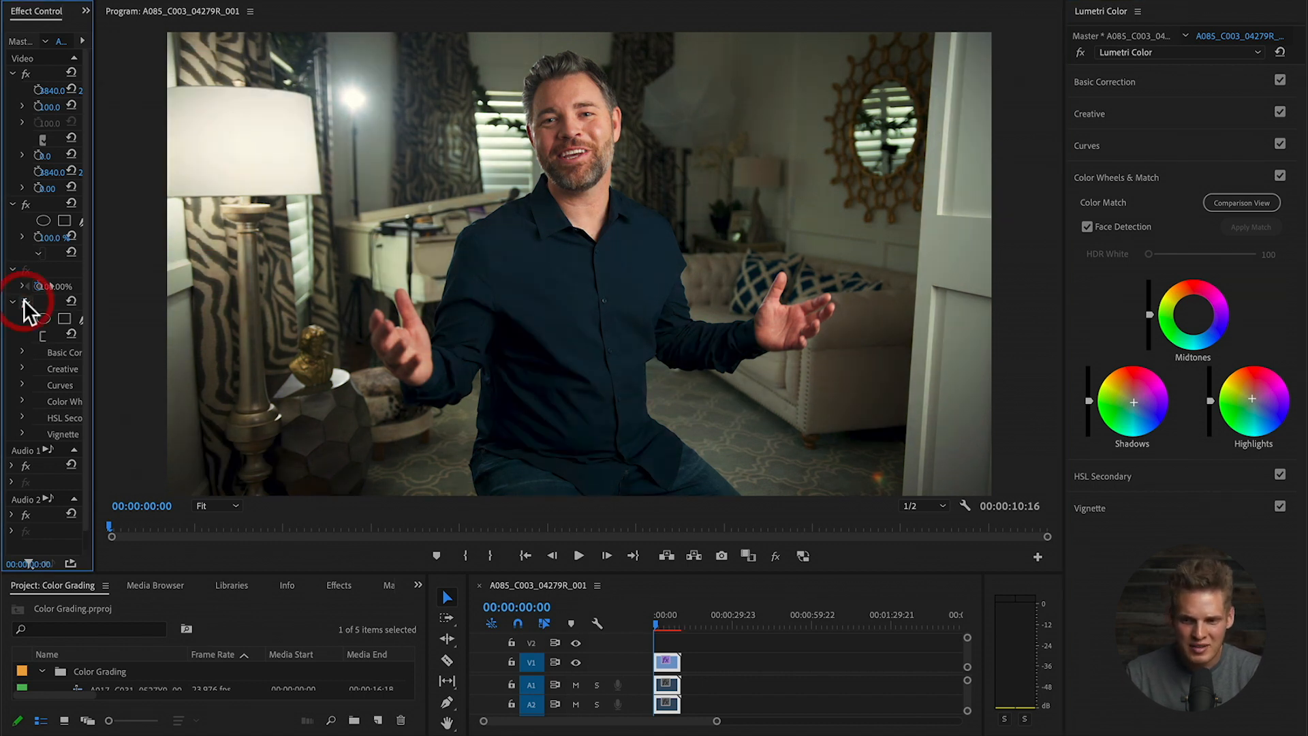
click(23, 301)
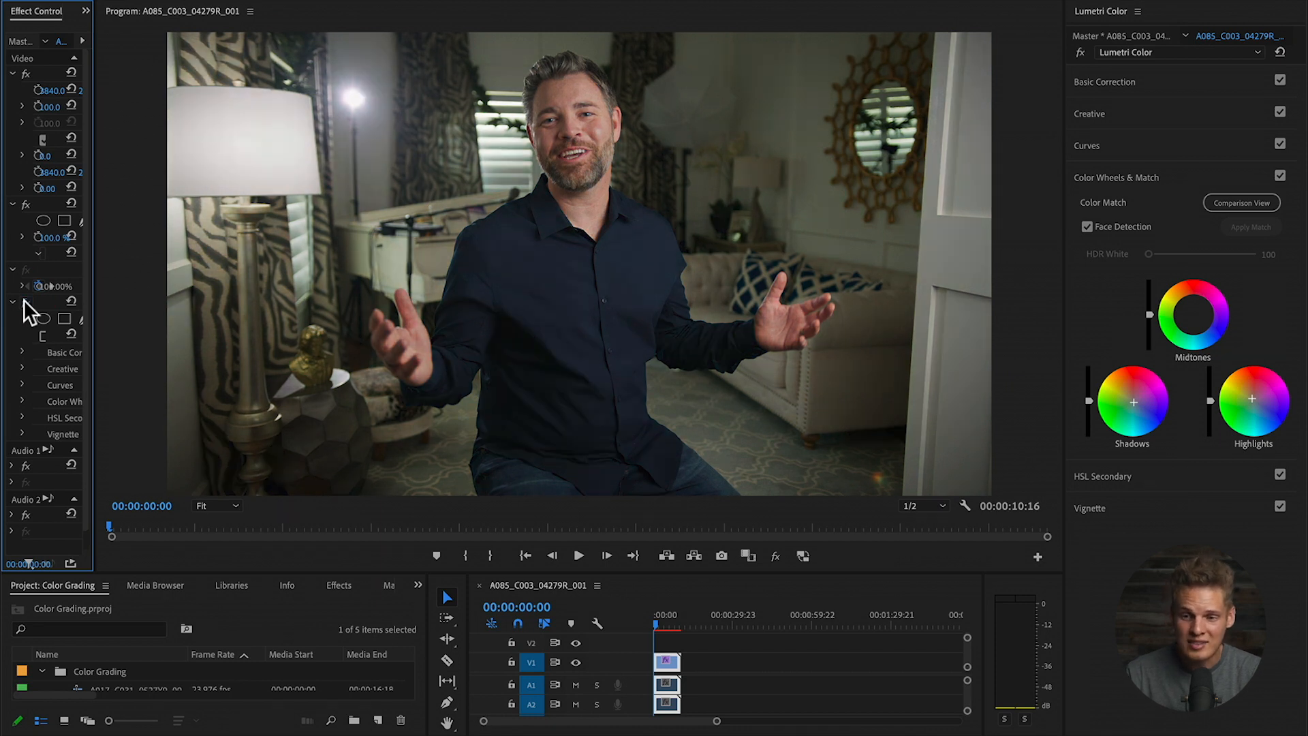
click(23, 301)
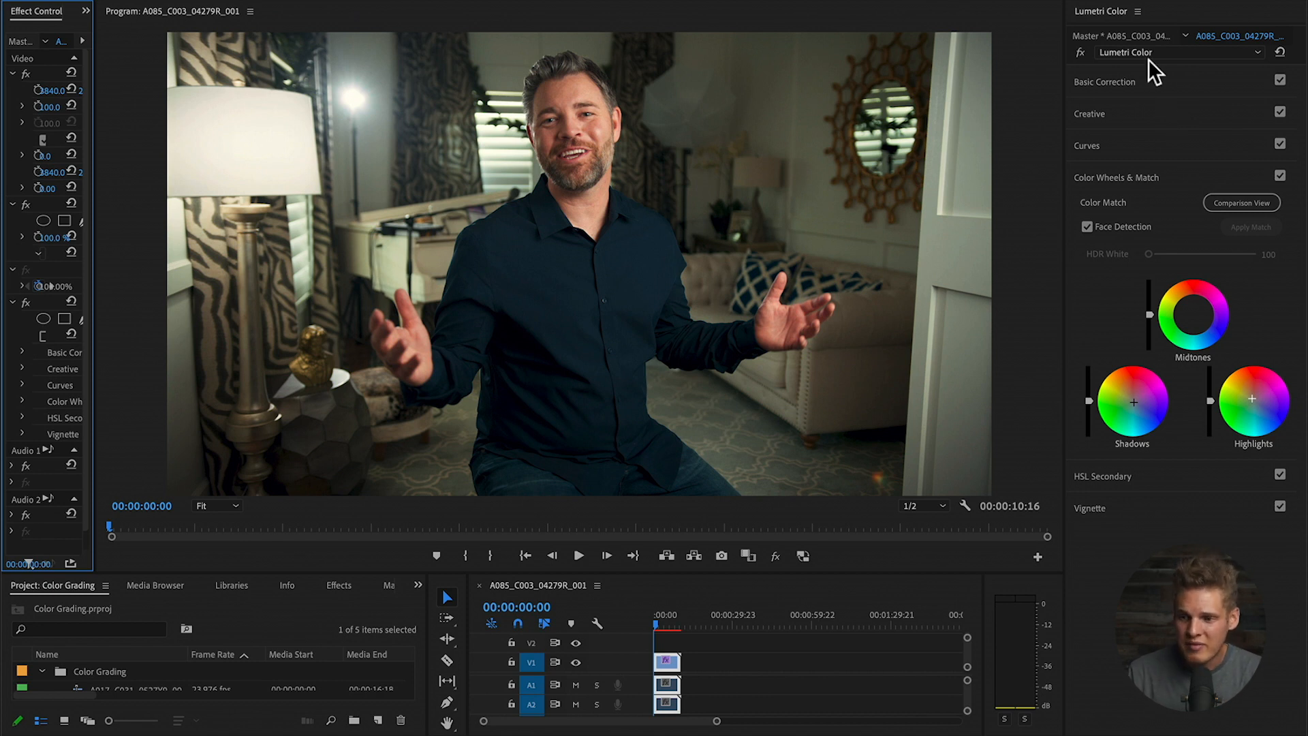
- In Basic Correction, try Saturation at 70.5 and 133.8, then settle it at 93.5
click(1148, 84)
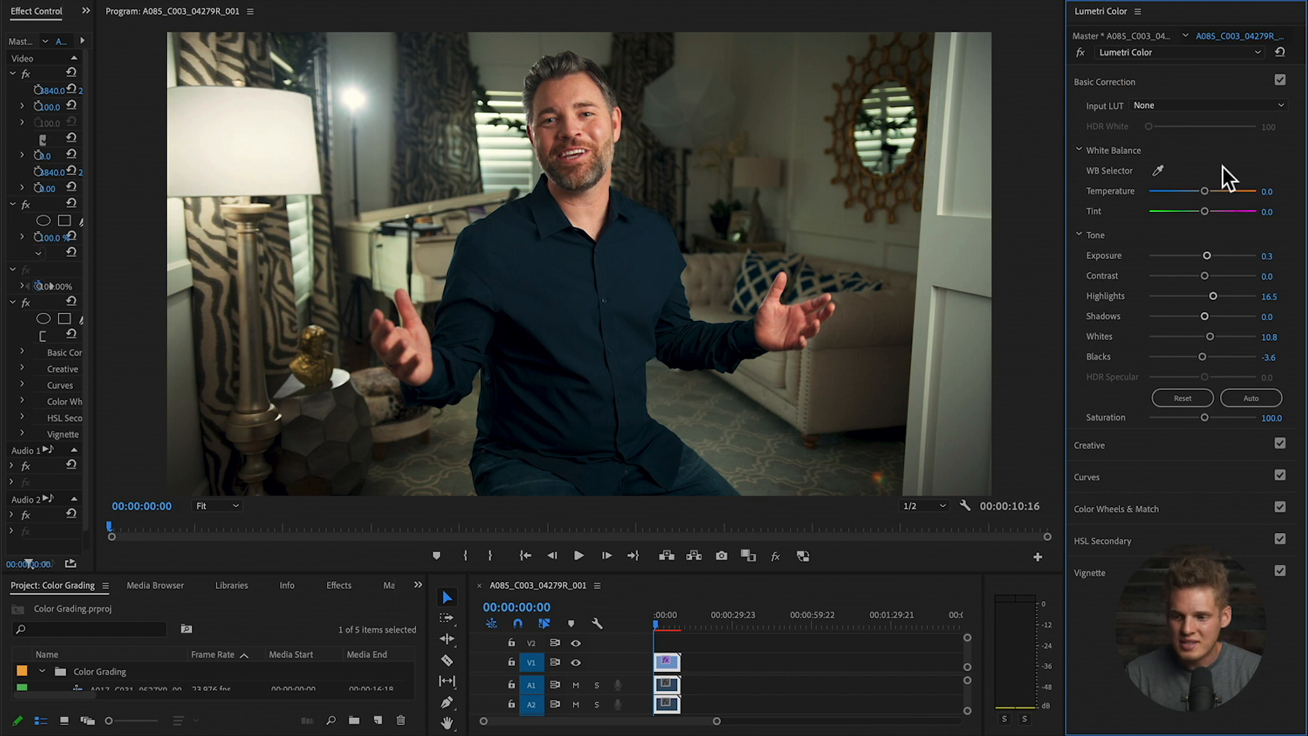
drag(1190, 417, 1185, 418)
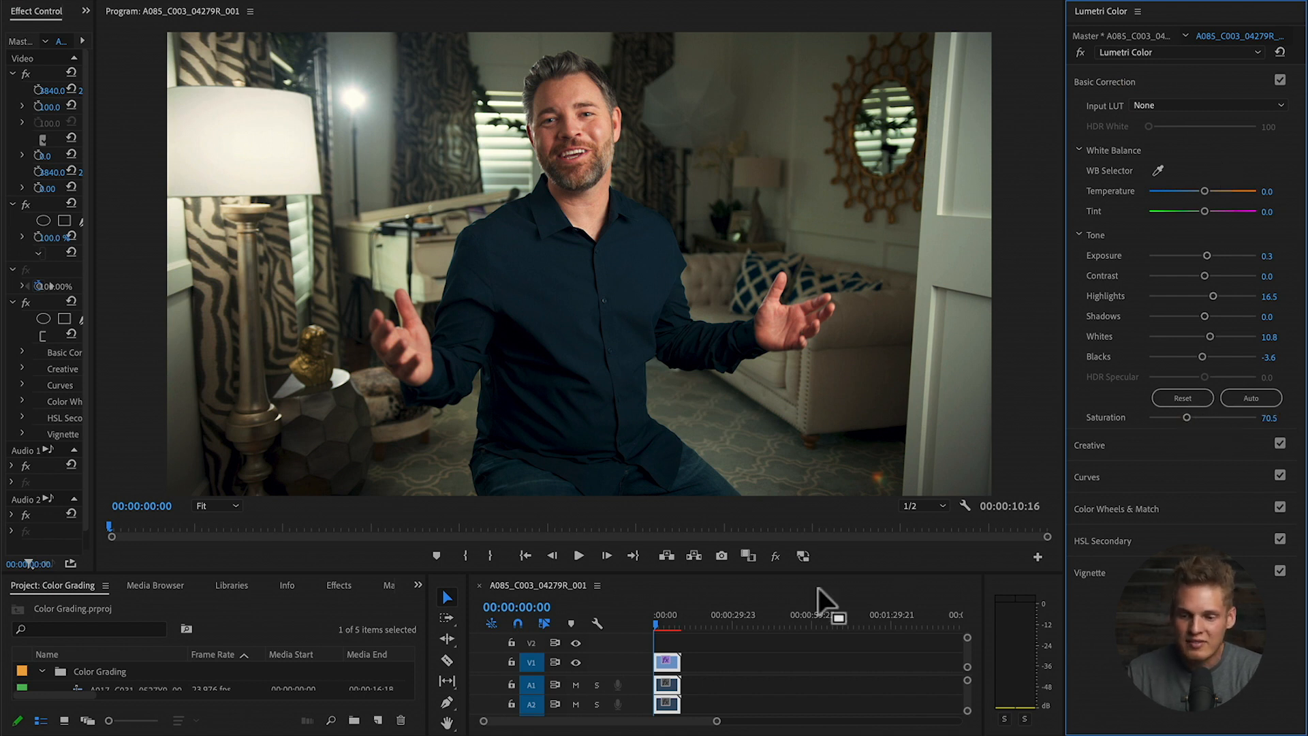
drag(1217, 416, 1219, 417)
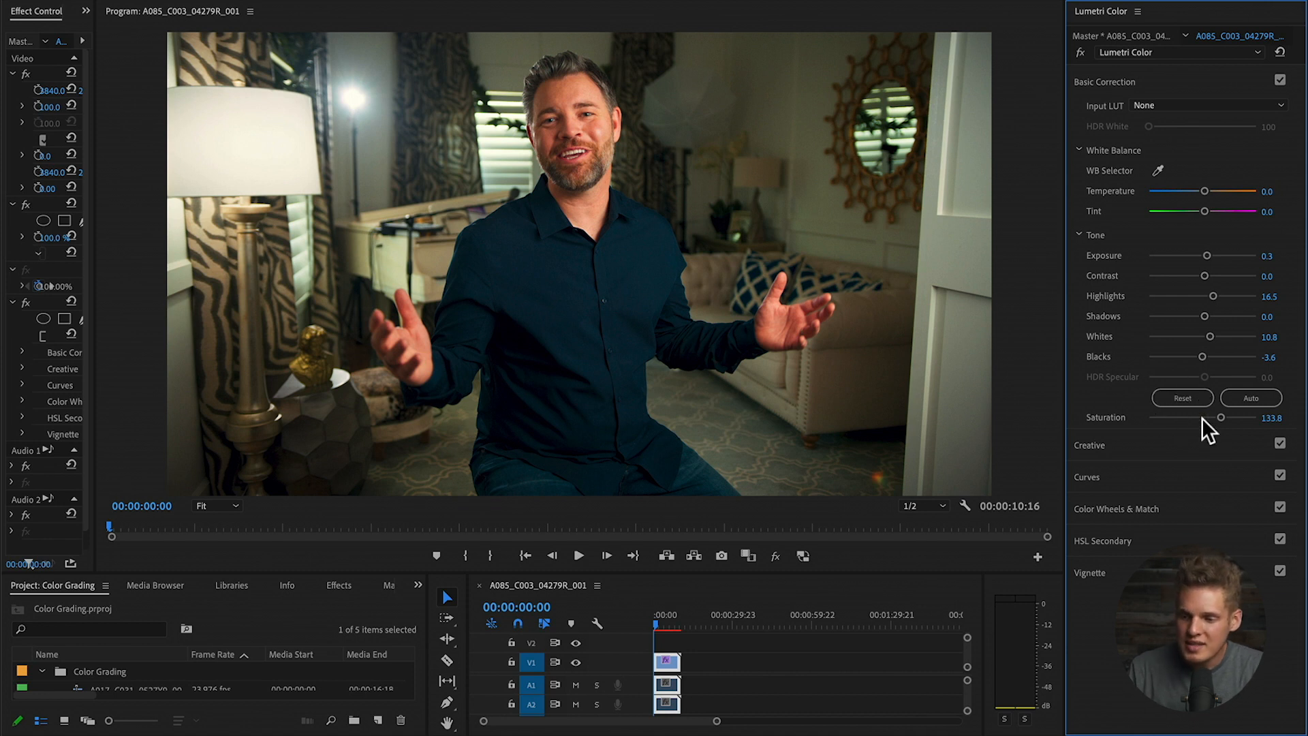
drag(1202, 415, 1199, 417)
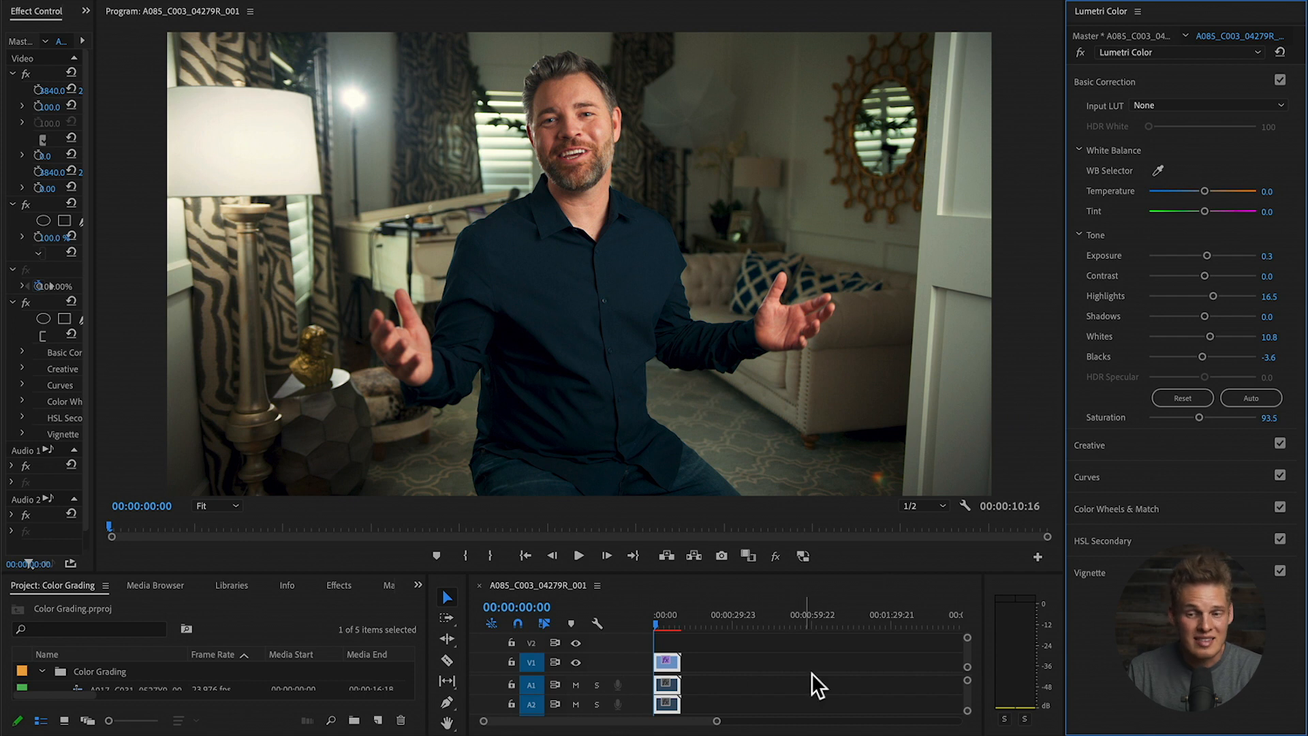